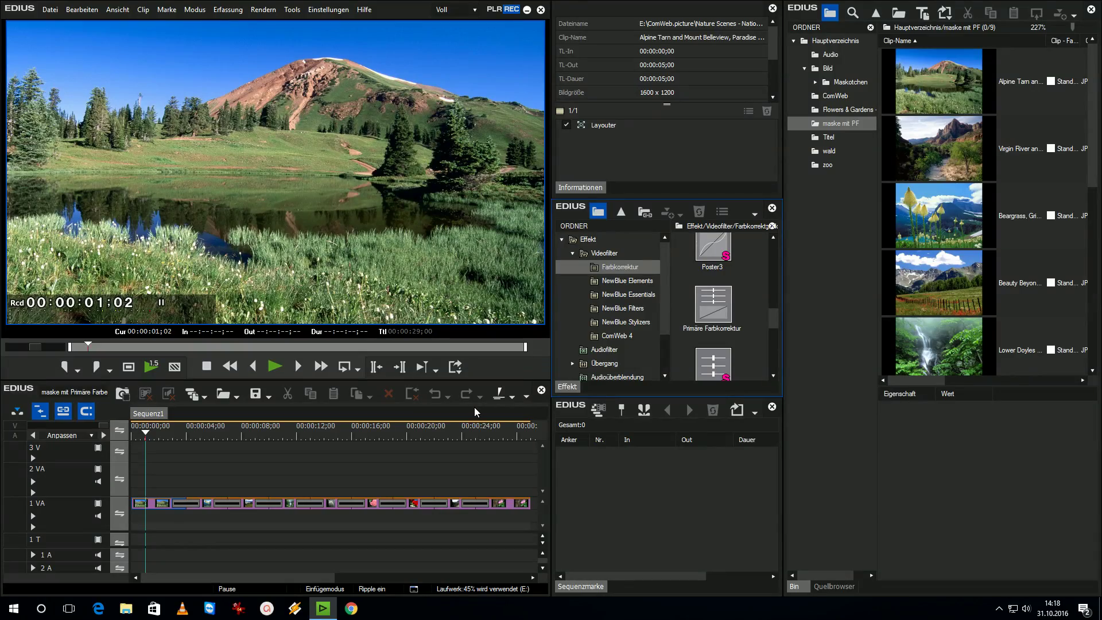
Play through the finished sequence and return the playhead to the start of the timeline.
key(space)
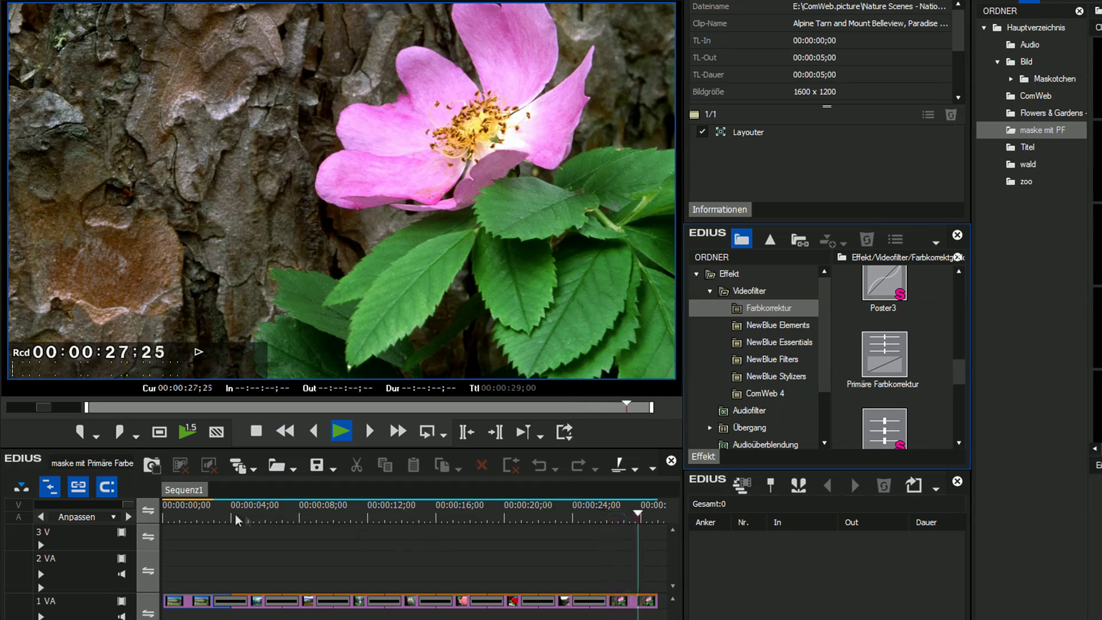
click(181, 515)
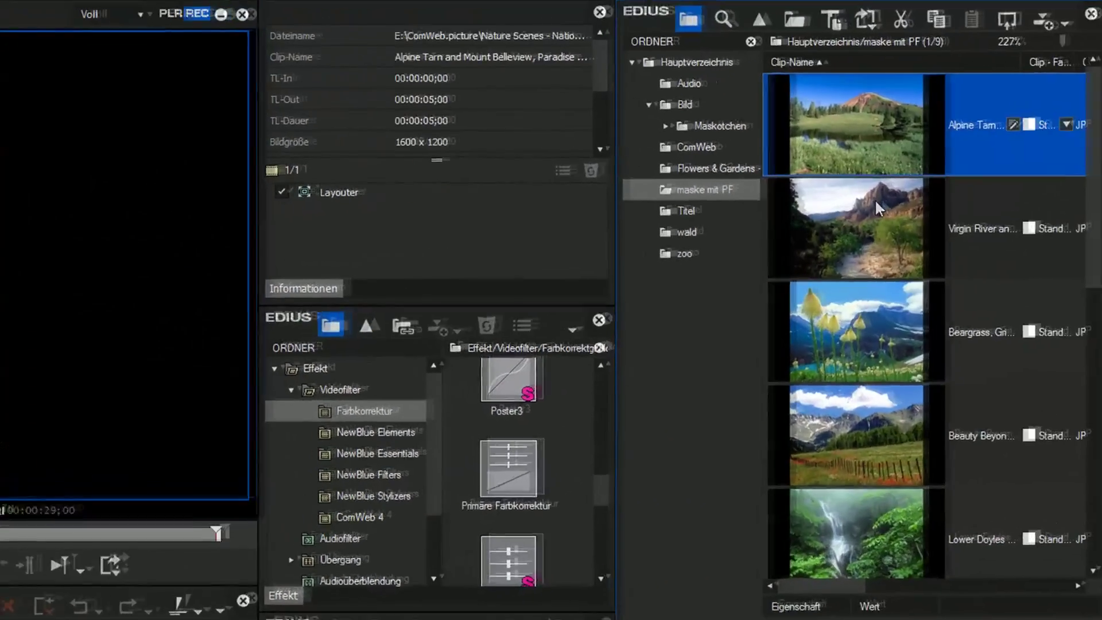
Place all images from the "maske mit PF" folder on track 1 VA behind the existing sequence and park the playhead in the first new clip.
key(ctrl+a)
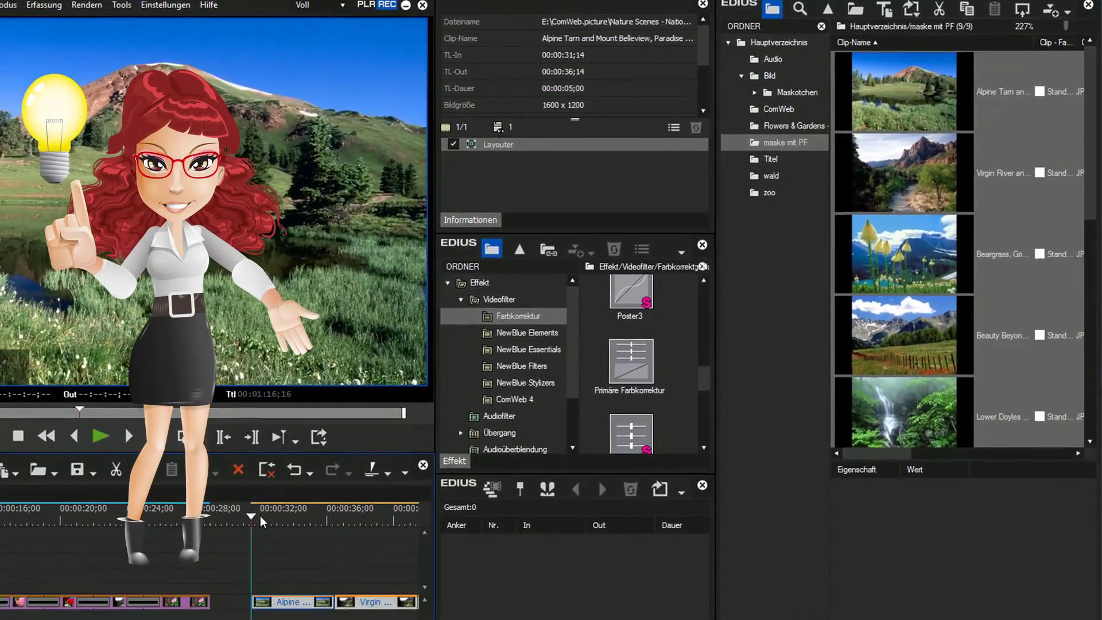
drag(260, 516, 189, 592)
click(394, 612)
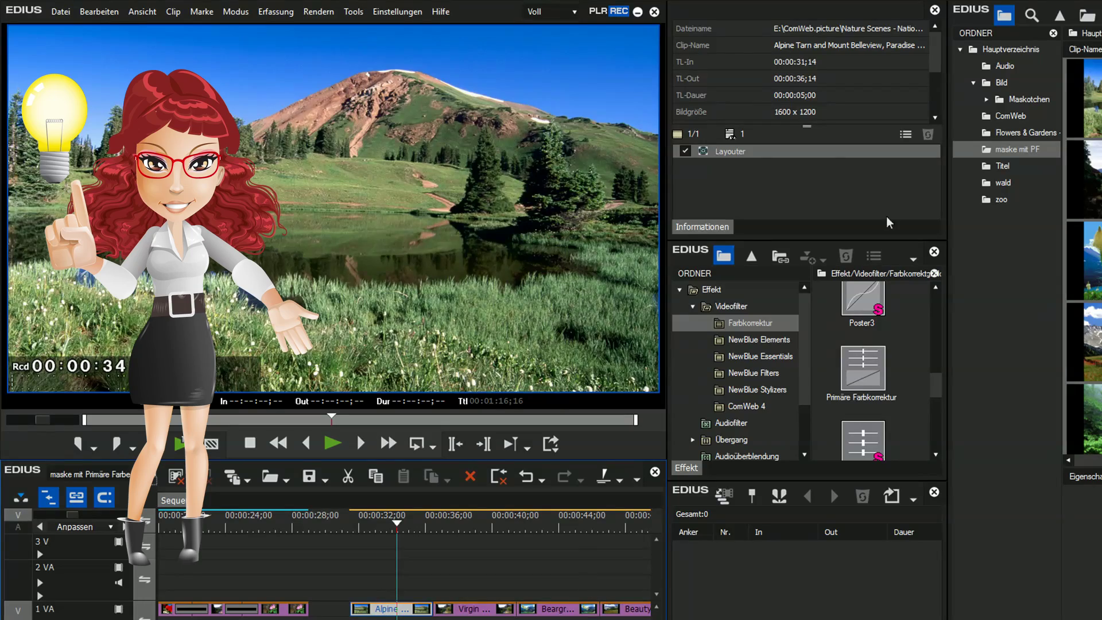
Inspect the Layouter settings of the new Alpine Tarn clip and scrub through the clip.
double_click(730, 153)
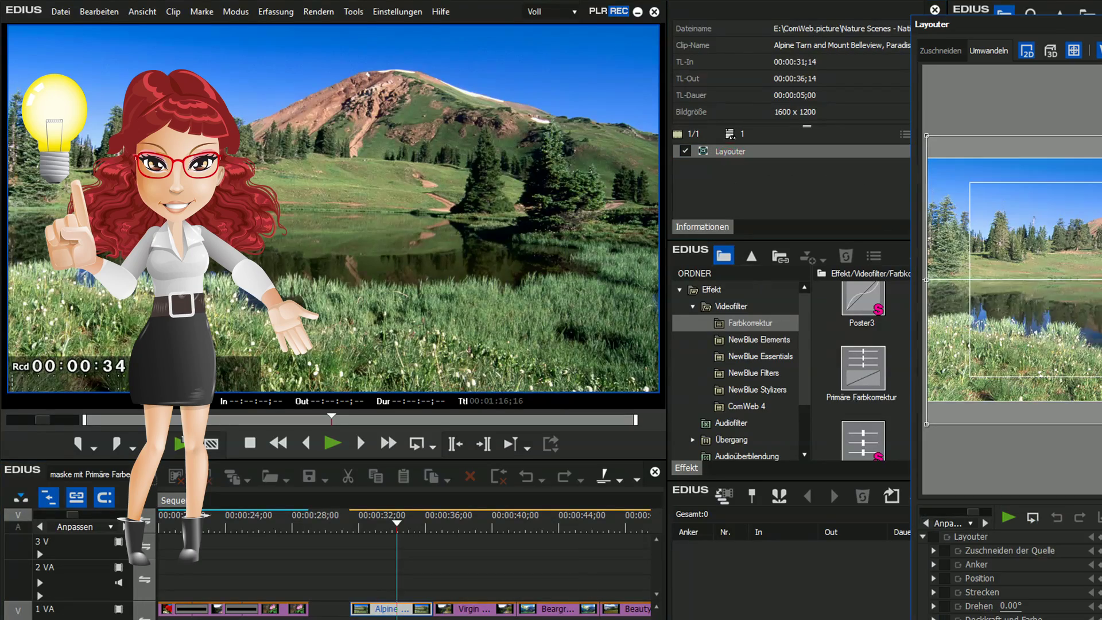
drag(976, 24, 538, 32)
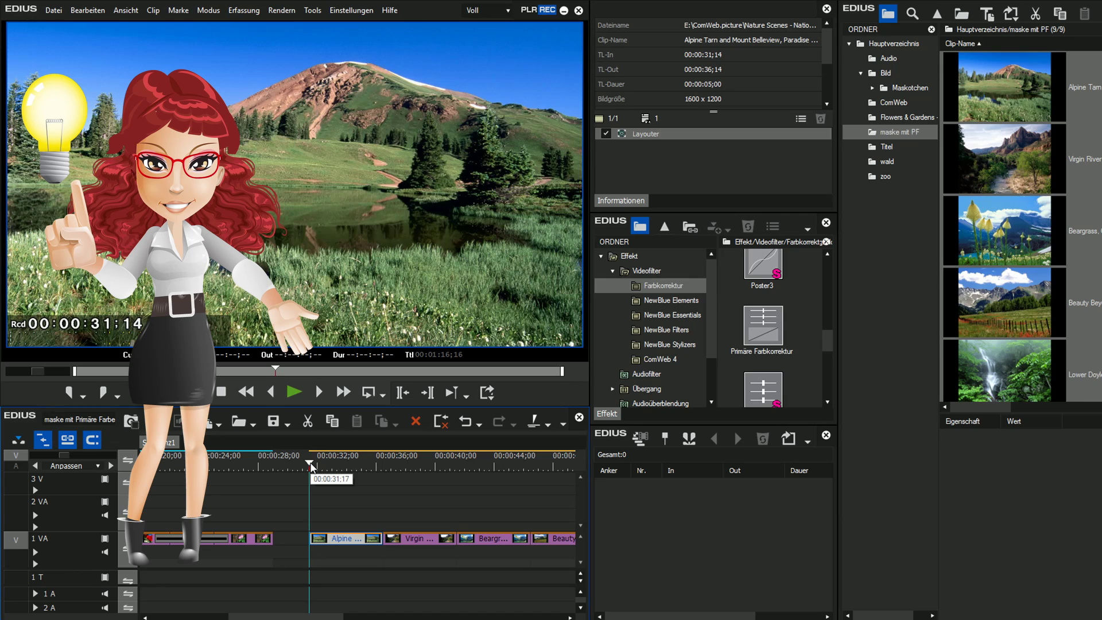
drag(311, 466, 350, 467)
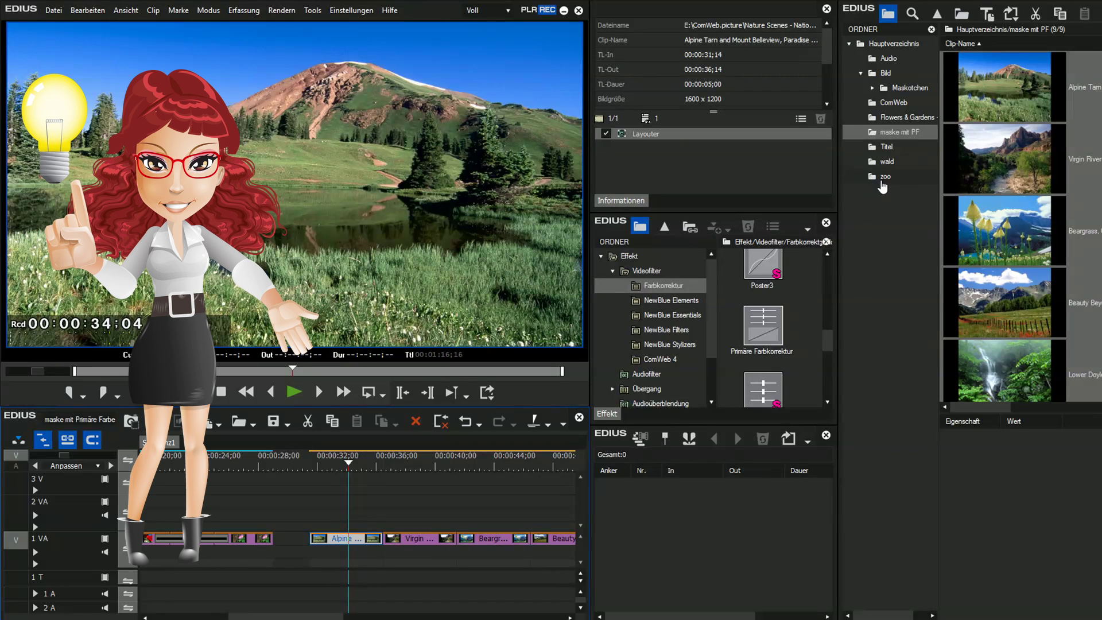
View the clips in the zoo folder, return to the "maske mit PF" folder and park the playhead at 00:00:33;13.
click(882, 182)
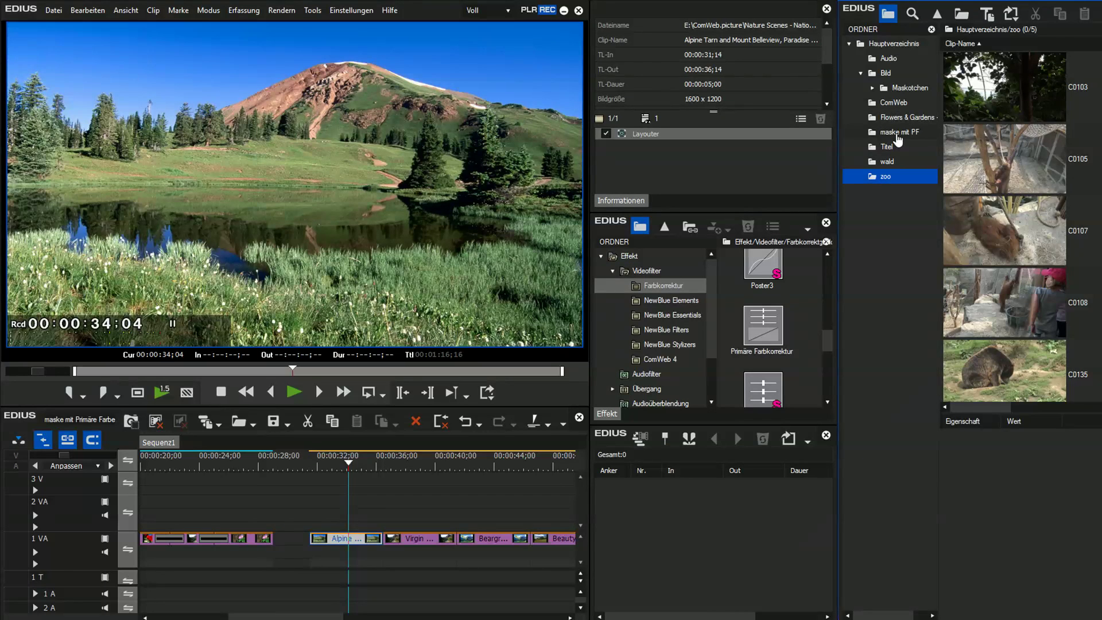
click(897, 134)
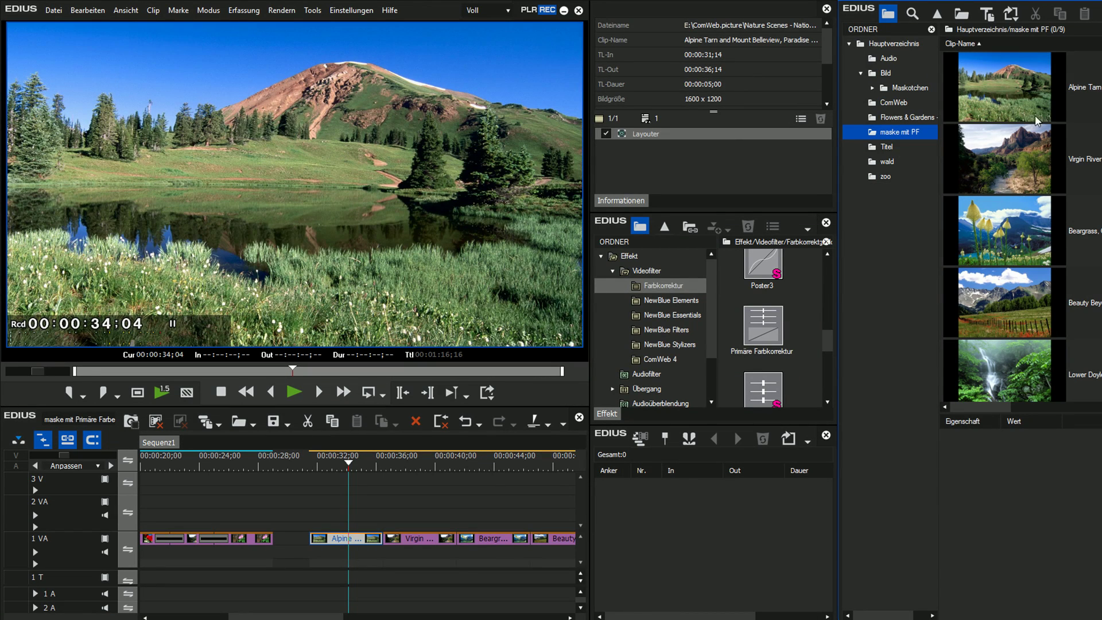
drag(356, 465, 344, 519)
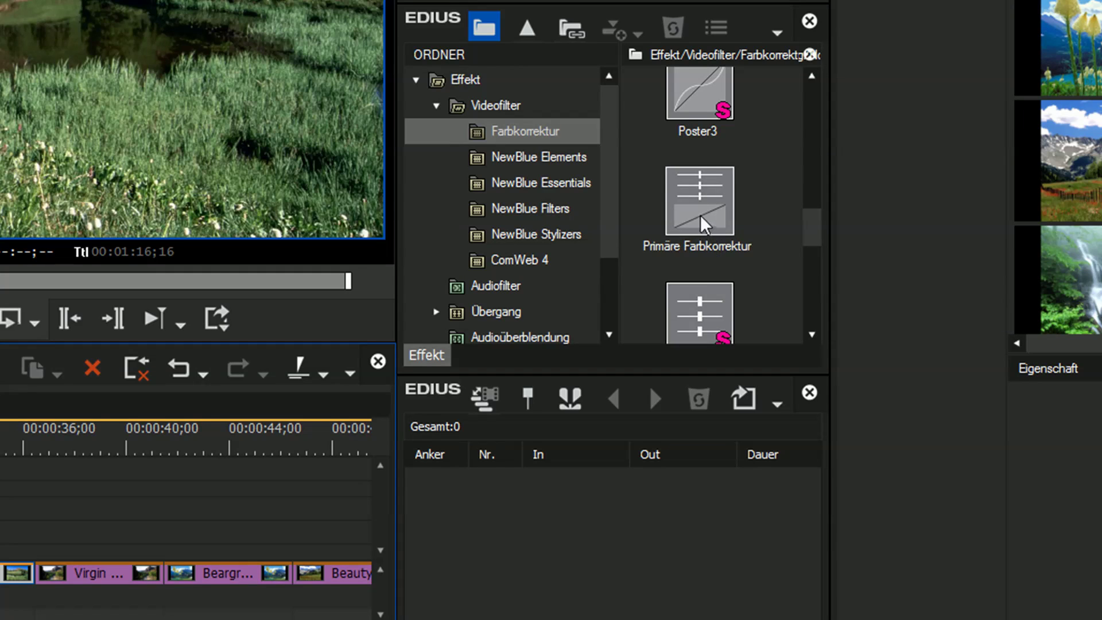
Show the ComWeb 4 video filters and widen the effect palette to two columns.
mouse_move(700, 215)
click(516, 261)
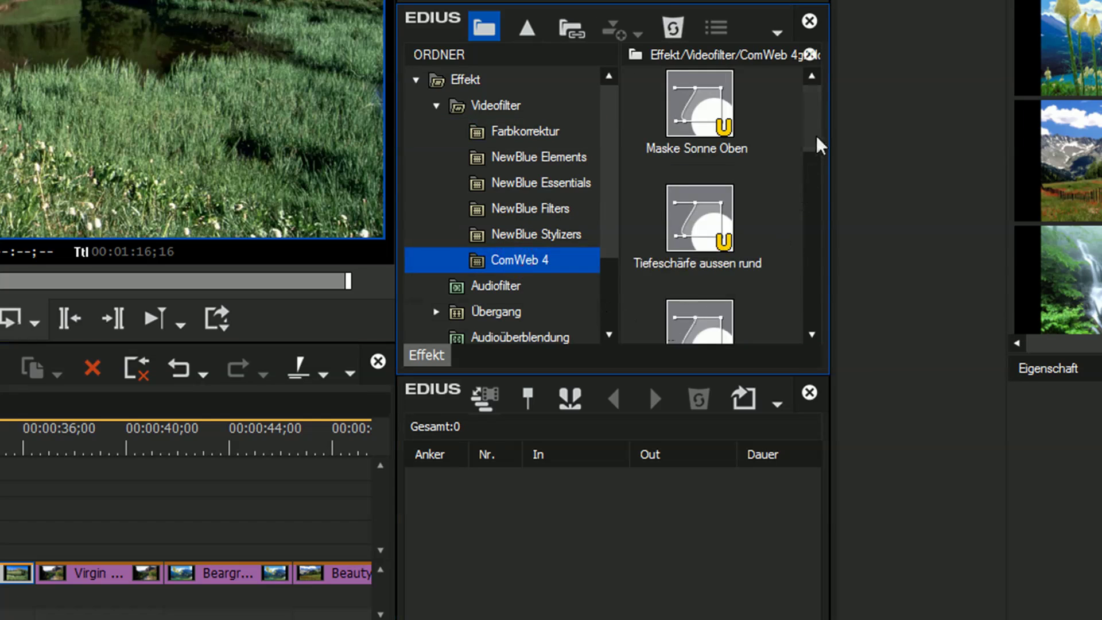
mouse_move(812, 125)
mouse_down()
mouse_move(816, 194)
mouse_move(824, 128)
mouse_up()
drag(831, 202, 1004, 214)
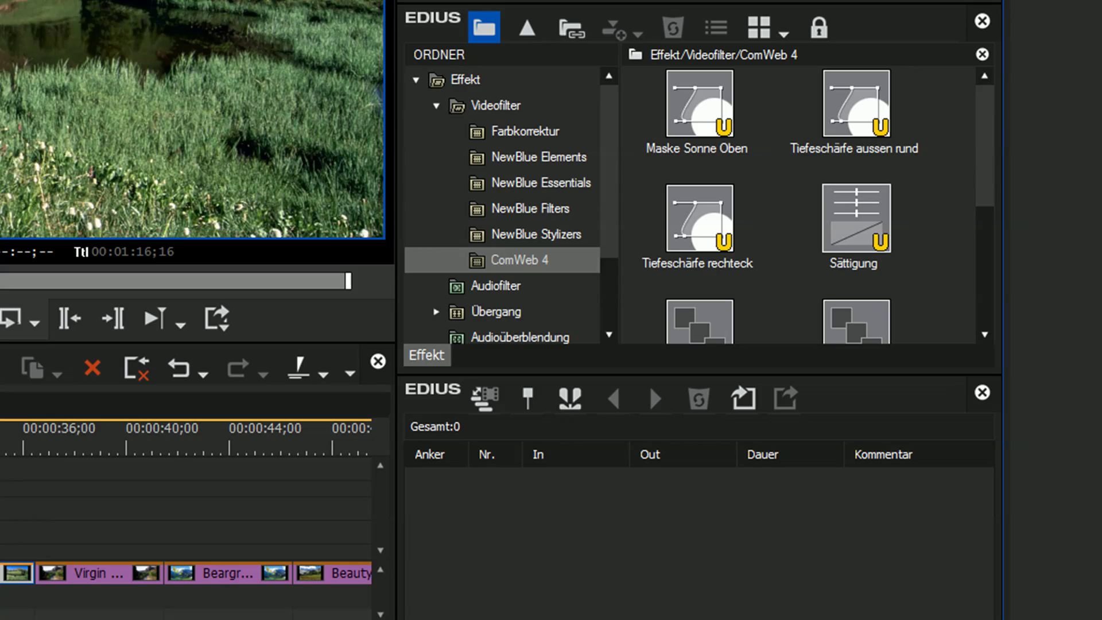
Apply the Maske Sonne Oben filter to the new Alpine Tarn clip on track 1 VA.
click(701, 107)
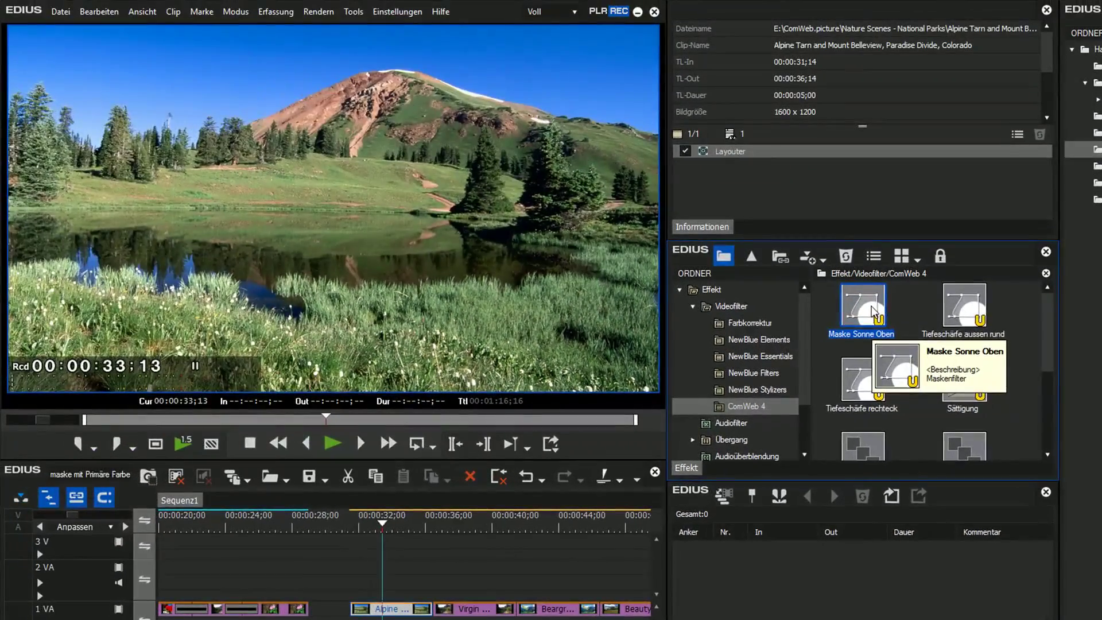
mouse_move(866, 311)
mouse_down()
mouse_move(383, 510)
mouse_move(396, 613)
mouse_up()
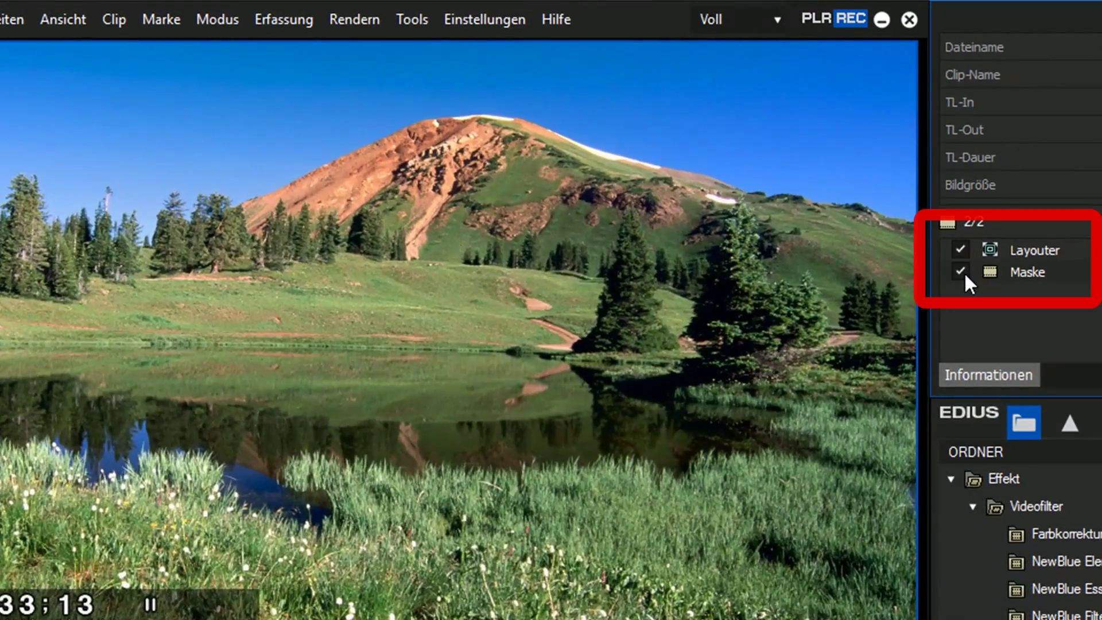
Switch the clip's Maske filter off and on again to compare the picture with and without it.
click(961, 272)
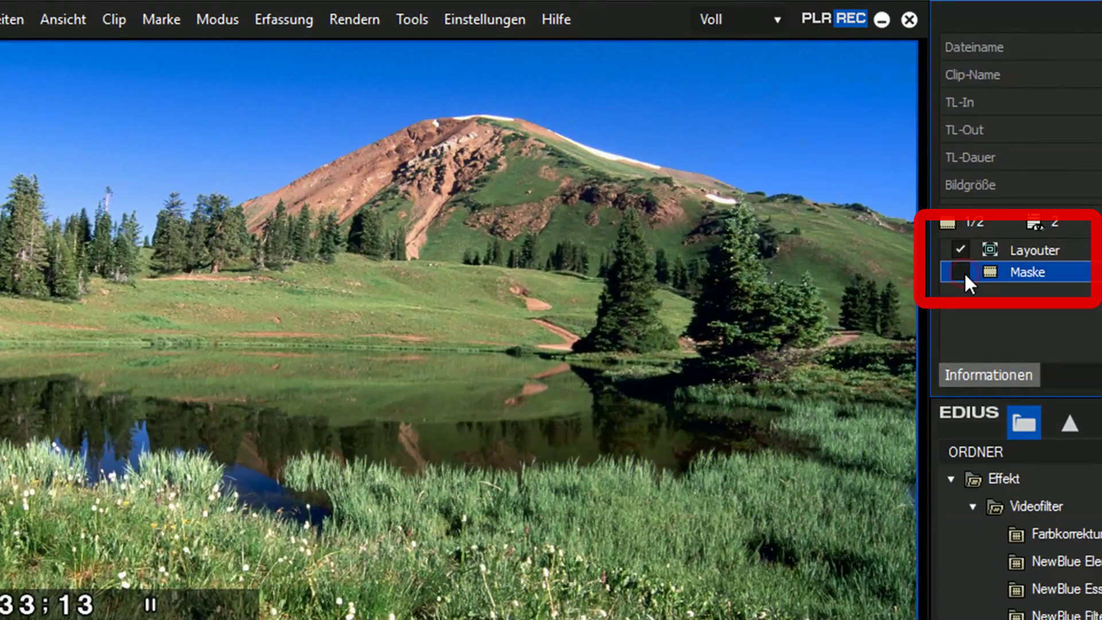
click(961, 272)
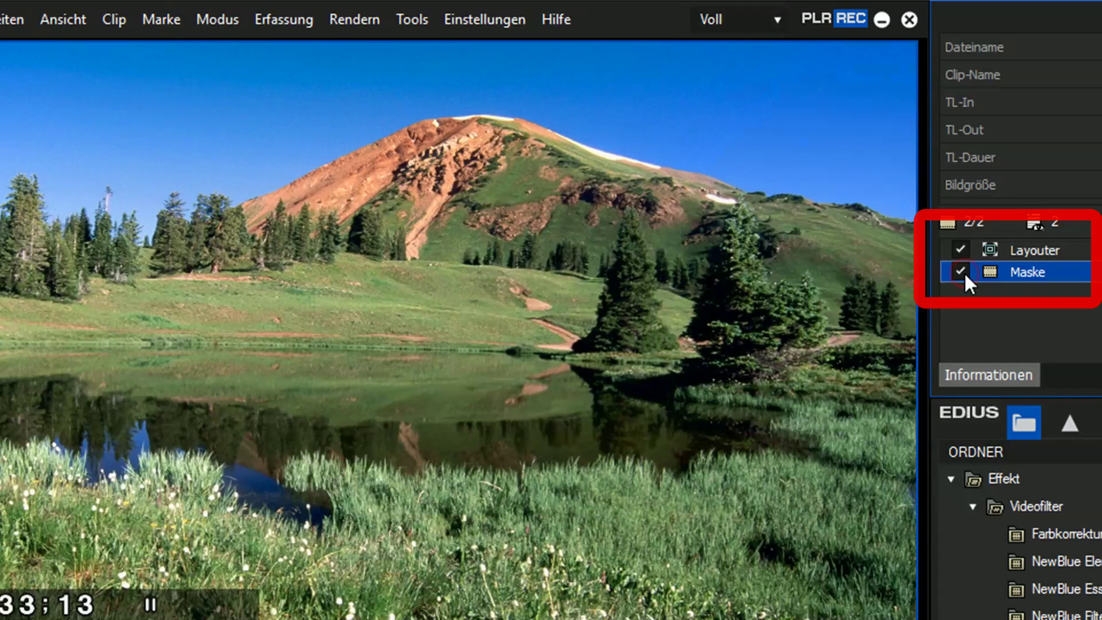
click(962, 273)
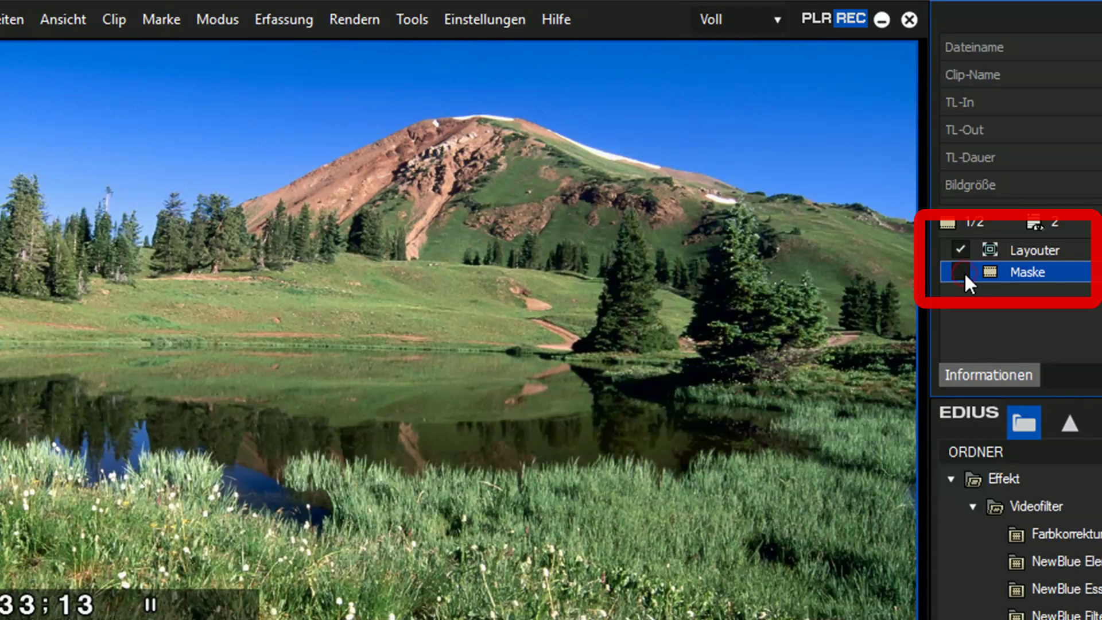
click(961, 272)
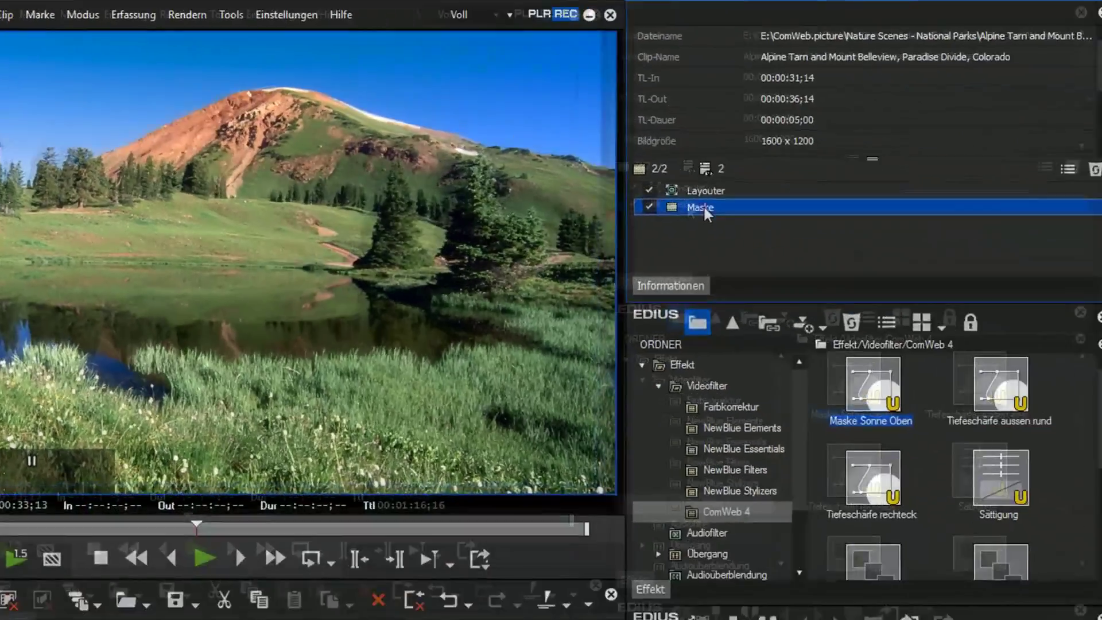
Open the clip's Maske filter settings and select the large circular mask shape above the picture.
double_click(1027, 272)
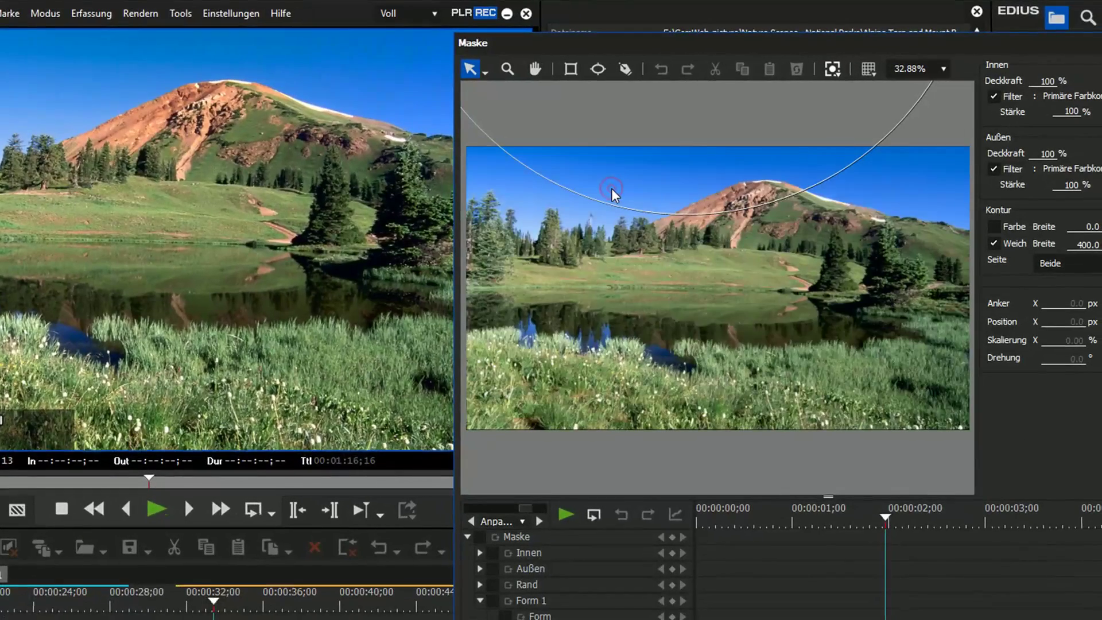
scroll(804, 215, down, 3)
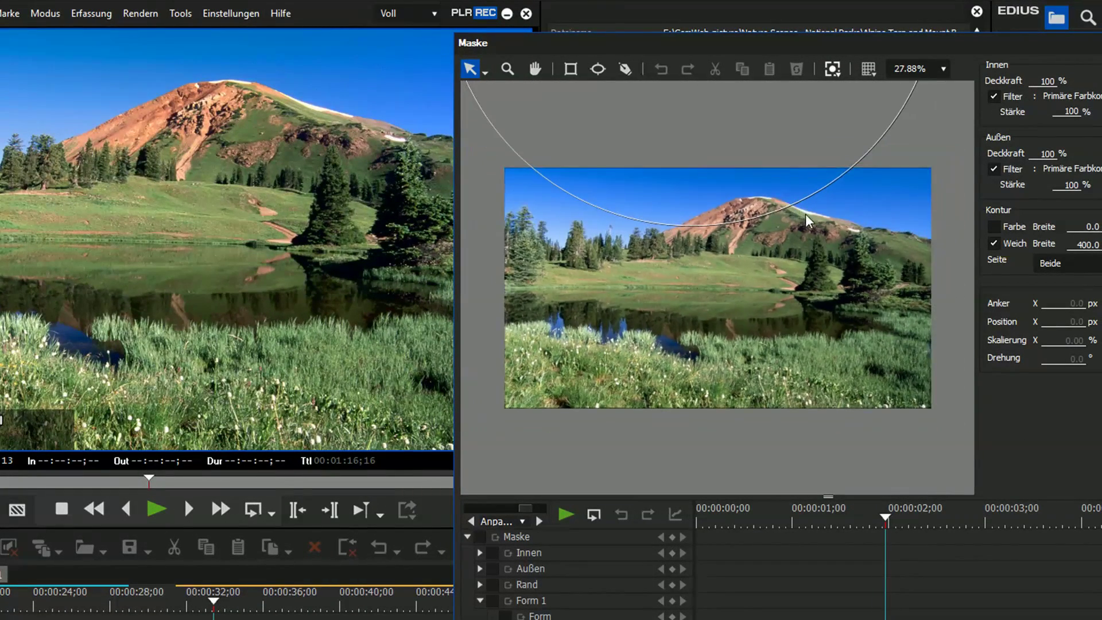
scroll(799, 223, down, 5)
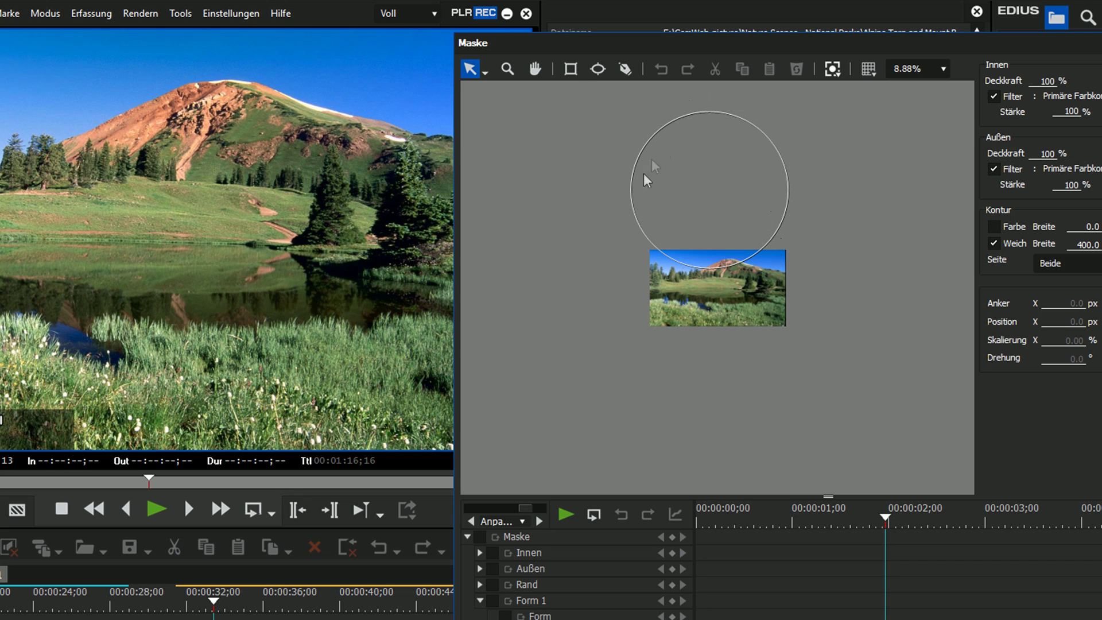
scroll(776, 266, up, 4)
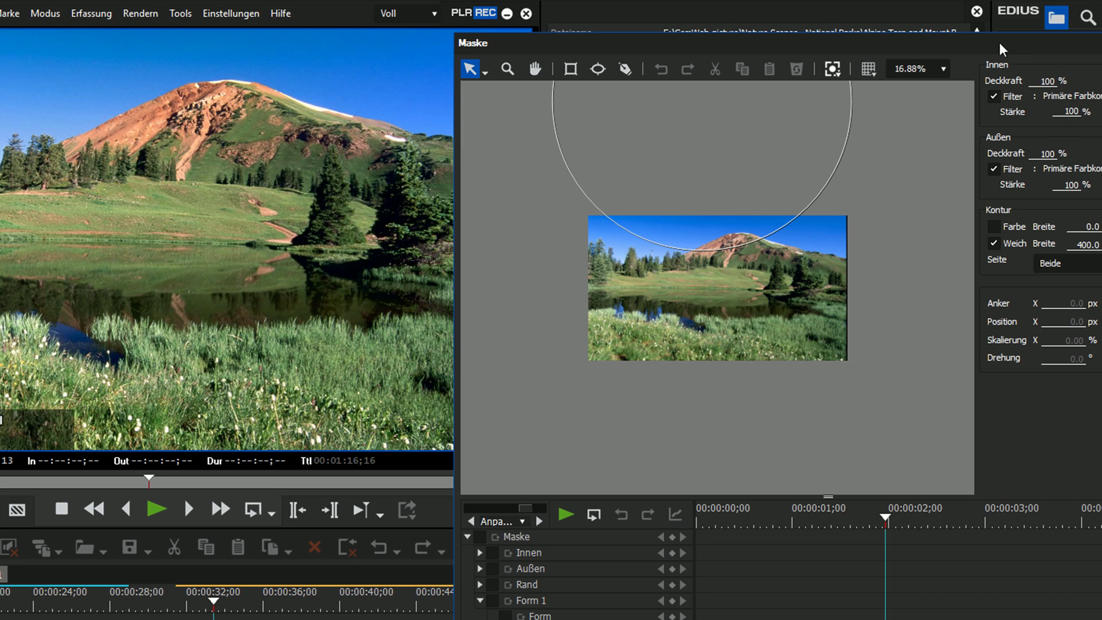
drag(989, 44, 723, 56)
click(475, 174)
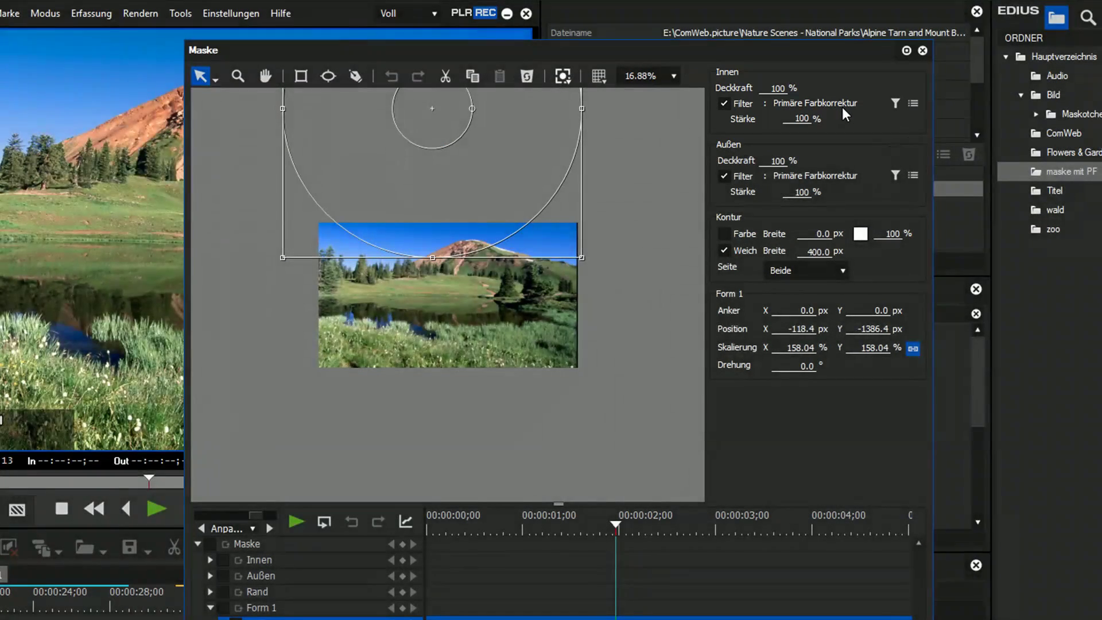
Examine the Primäre Farbkorrektur settings assigned to the inside of the mask and close them.
click(914, 105)
drag(994, 43, 760, 40)
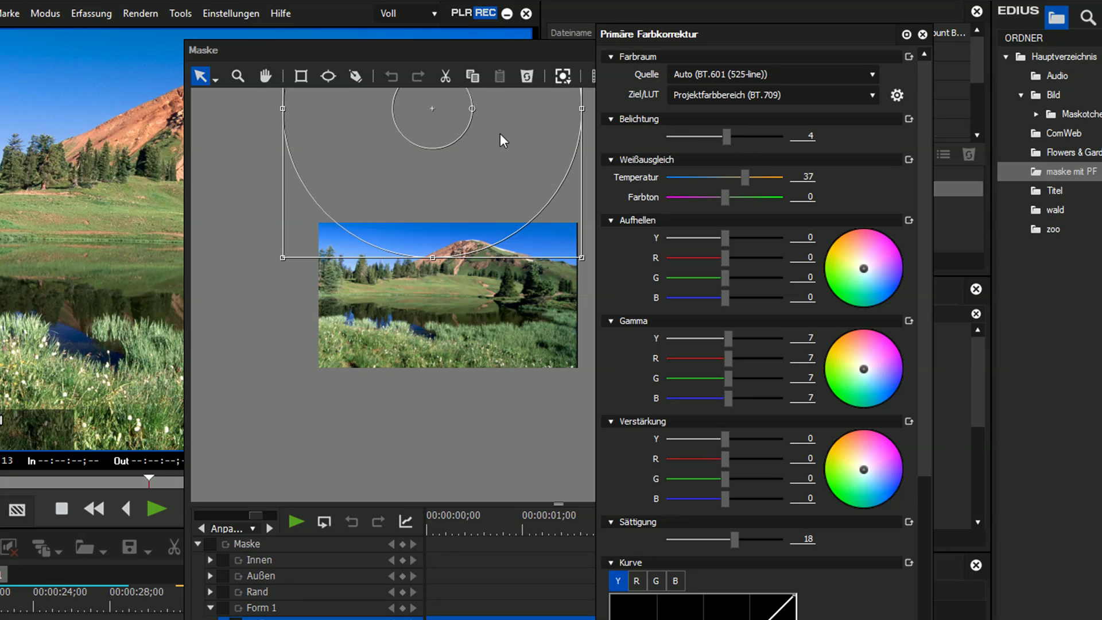
click(486, 135)
key(Return)
Move the circular mask over the picture's upper right area, to about X 604, Y -978 px, and apply the mask settings.
drag(477, 139, 598, 338)
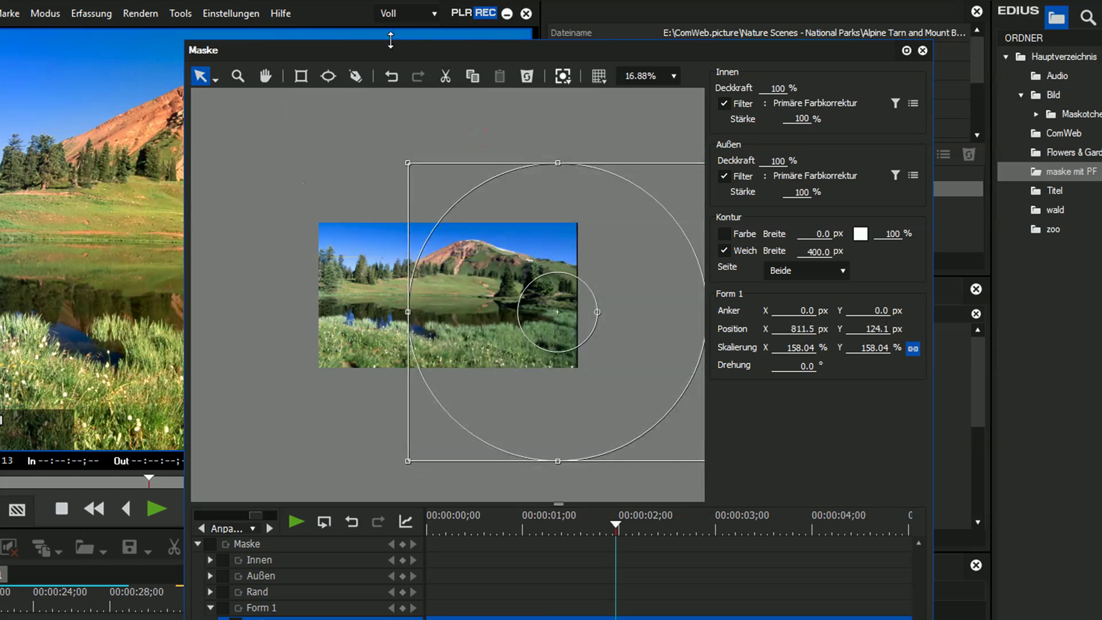
drag(377, 44, 548, 39)
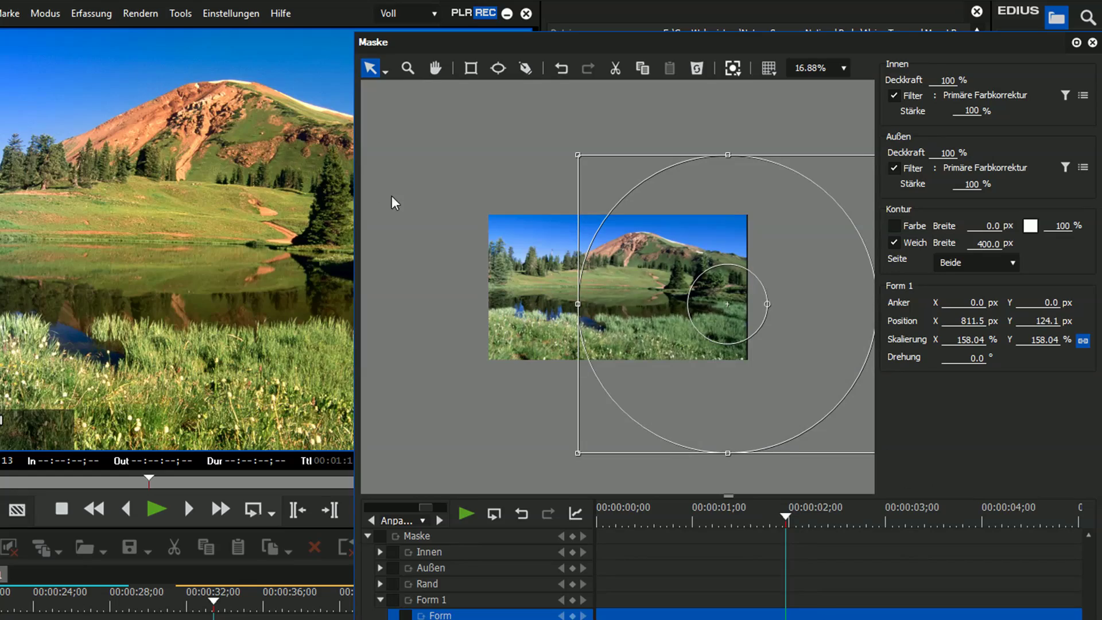
mouse_move(501, 41)
mouse_down()
mouse_move(699, 44)
mouse_move(770, 25)
mouse_move(689, 50)
mouse_move(568, 25)
mouse_move(504, 30)
mouse_up()
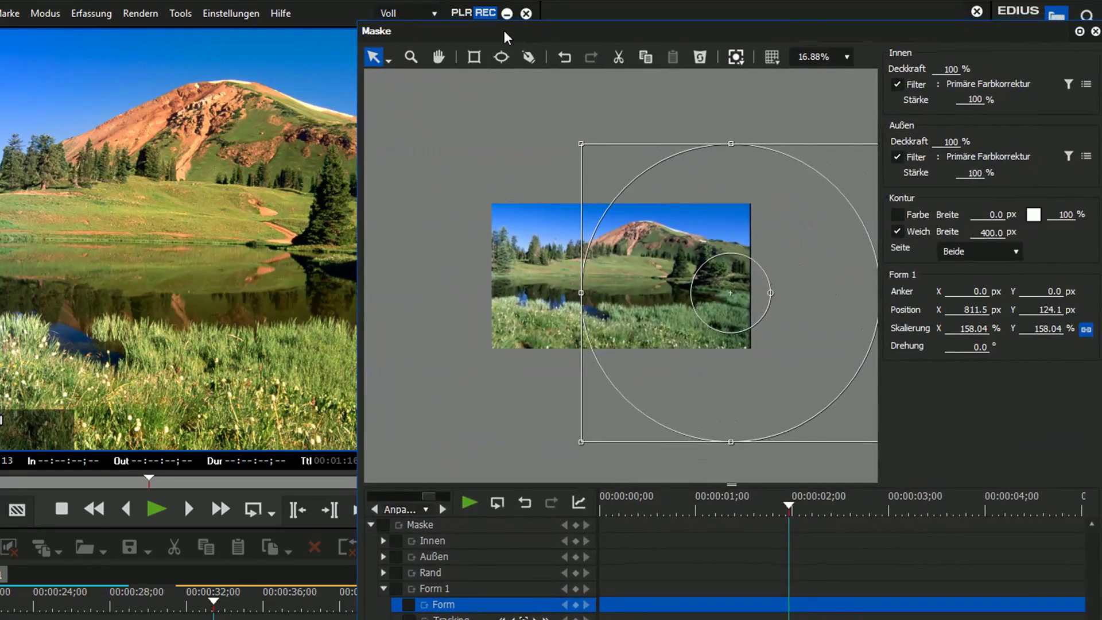
drag(665, 354, 658, 231)
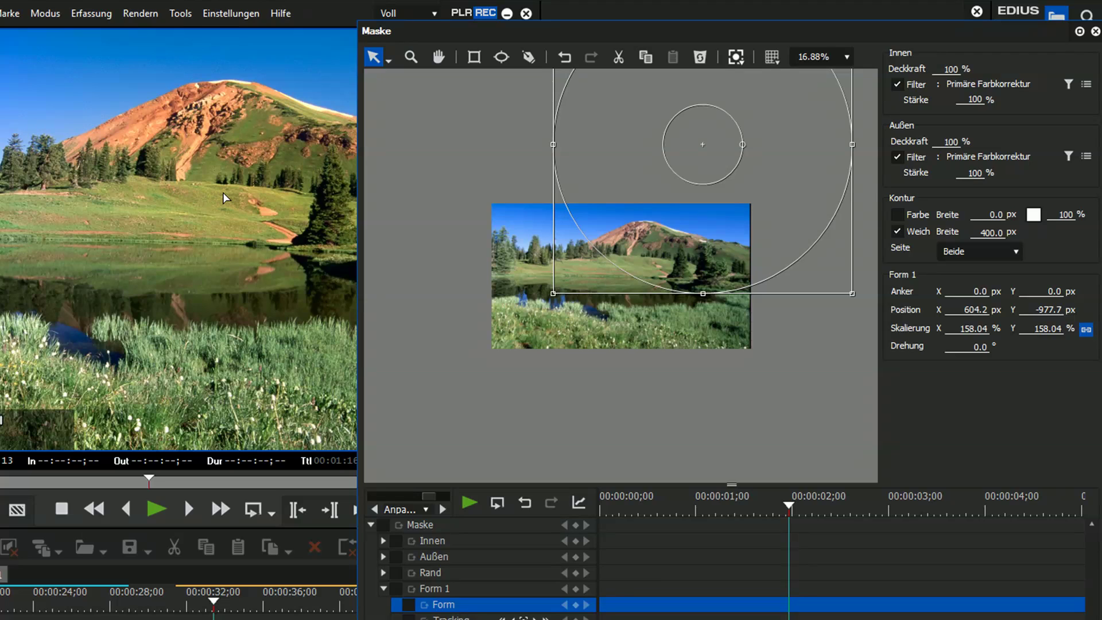
key(Return)
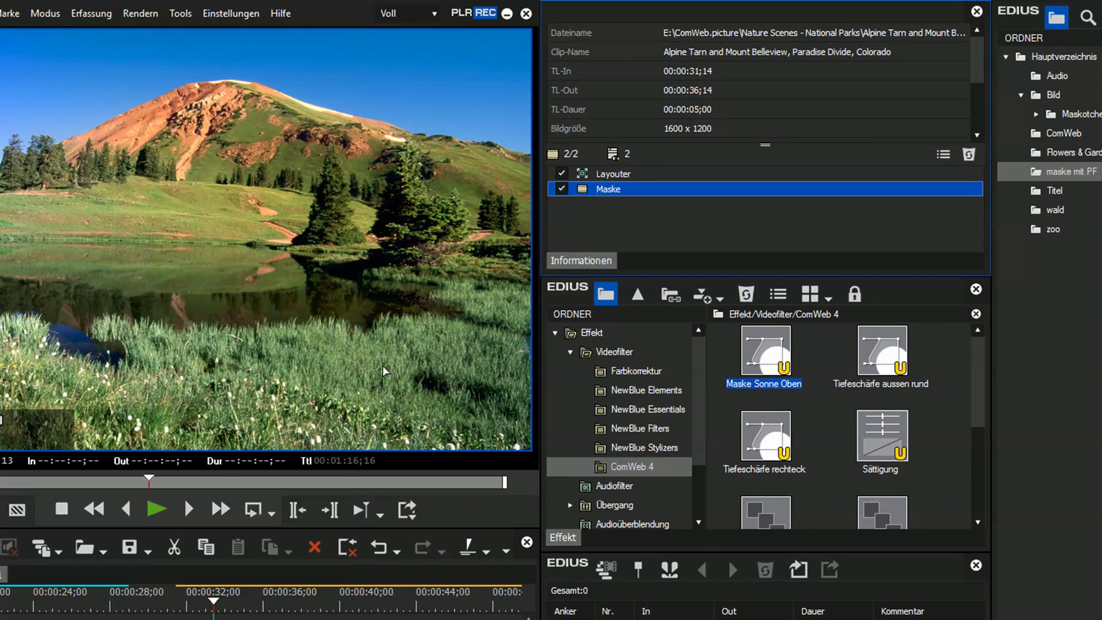
Reopen the Maske settings and set the exposure to -1 in the outer area's Primäre Farbkorrektur.
double_click(621, 191)
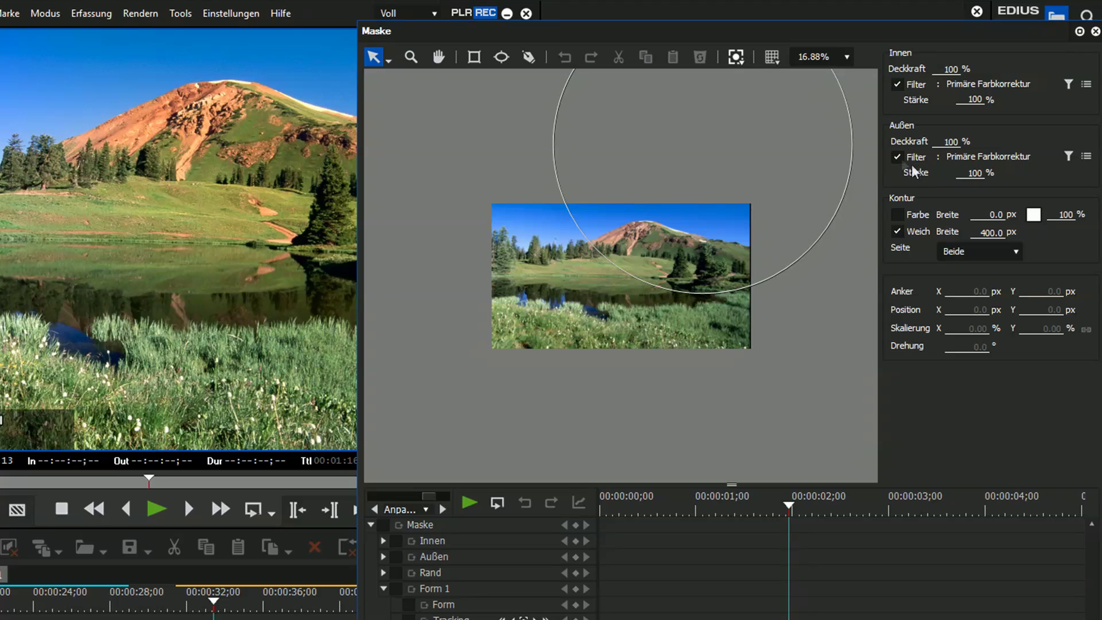
click(897, 156)
click(1086, 156)
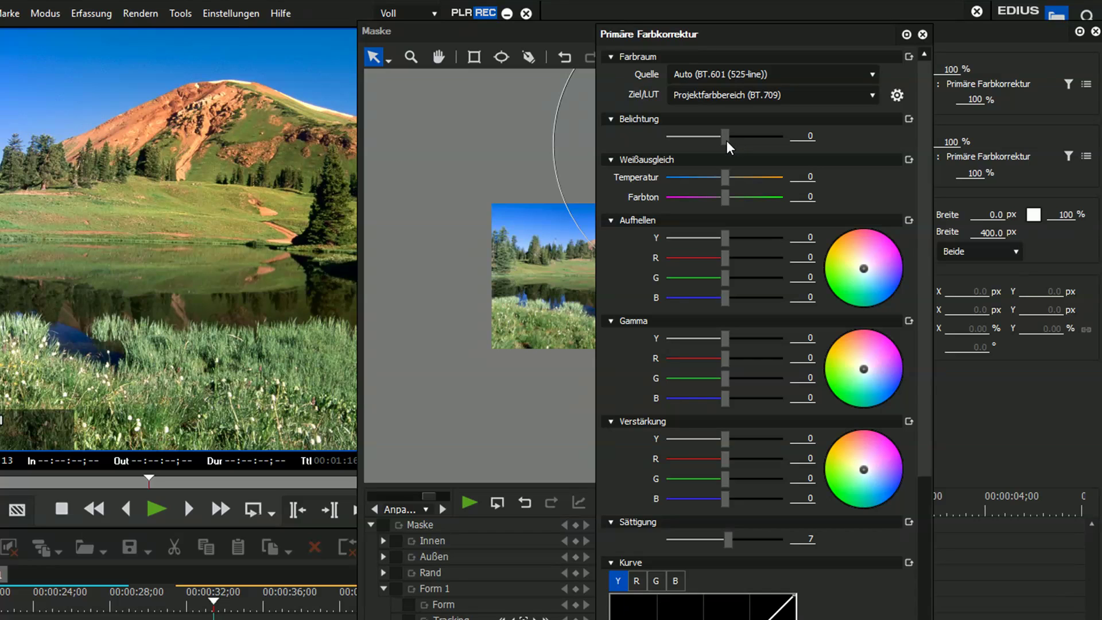
drag(724, 141, 704, 158)
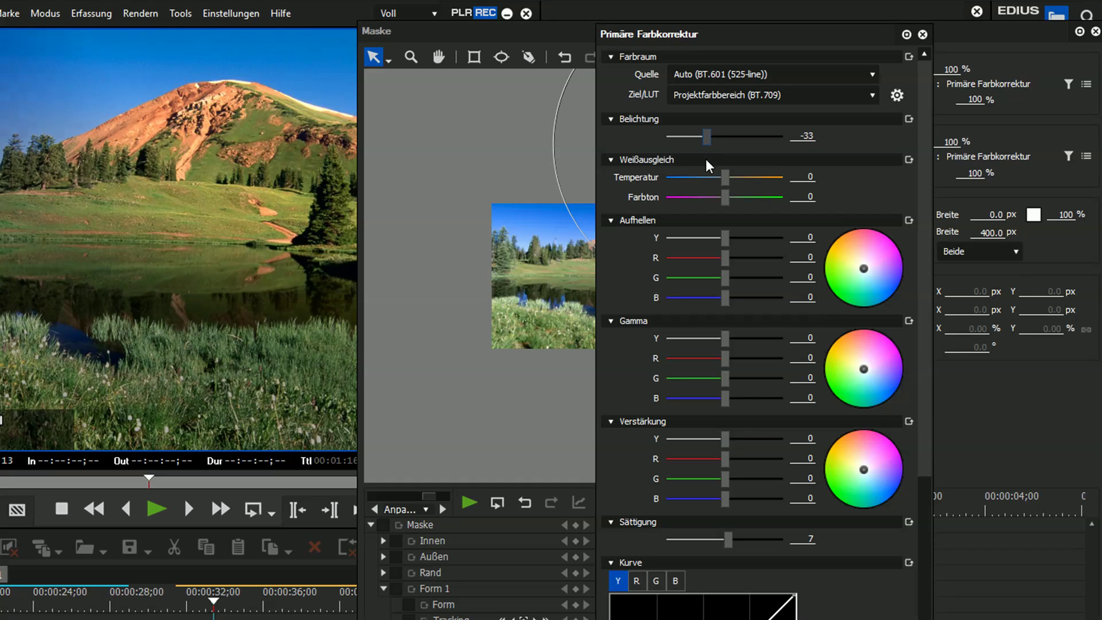
drag(705, 158, 724, 157)
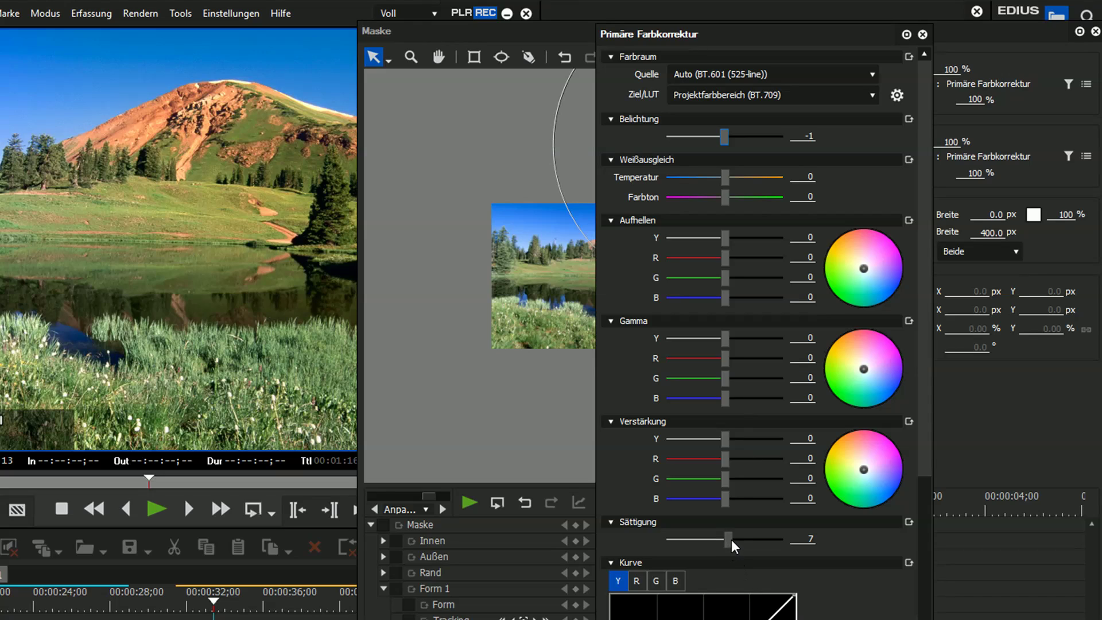
Increase the saturation of the outer area's Primäre Farbkorrektur and confirm the correction.
drag(731, 539, 769, 542)
drag(769, 542, 751, 547)
key(Return)
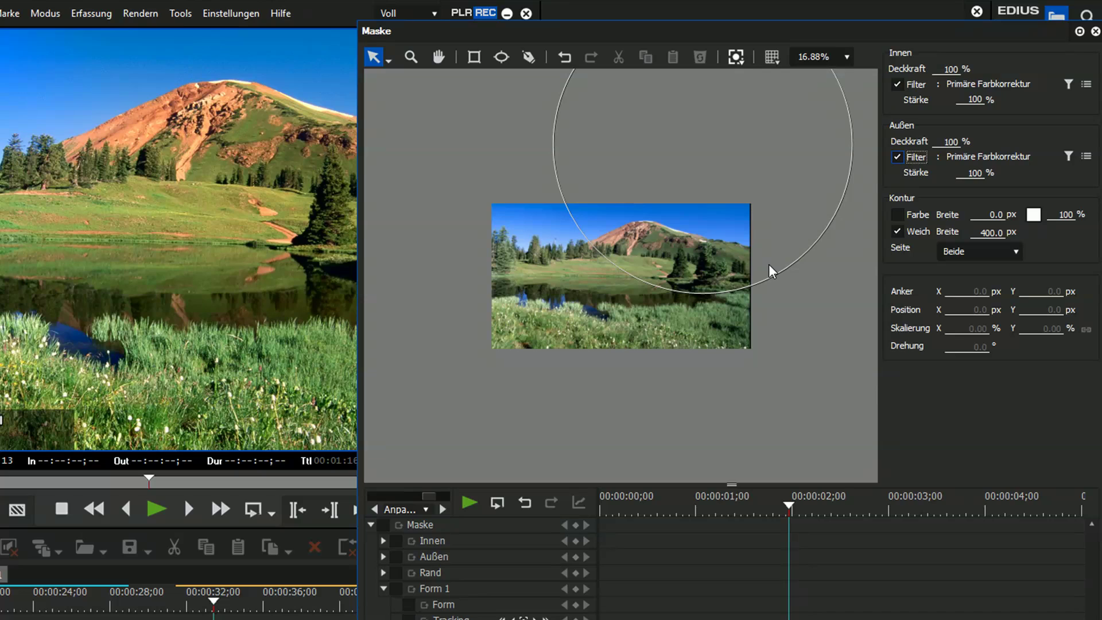
Set the mask's soft contour width to 0 px and toggle the Weich option to compare the edge.
click(983, 233)
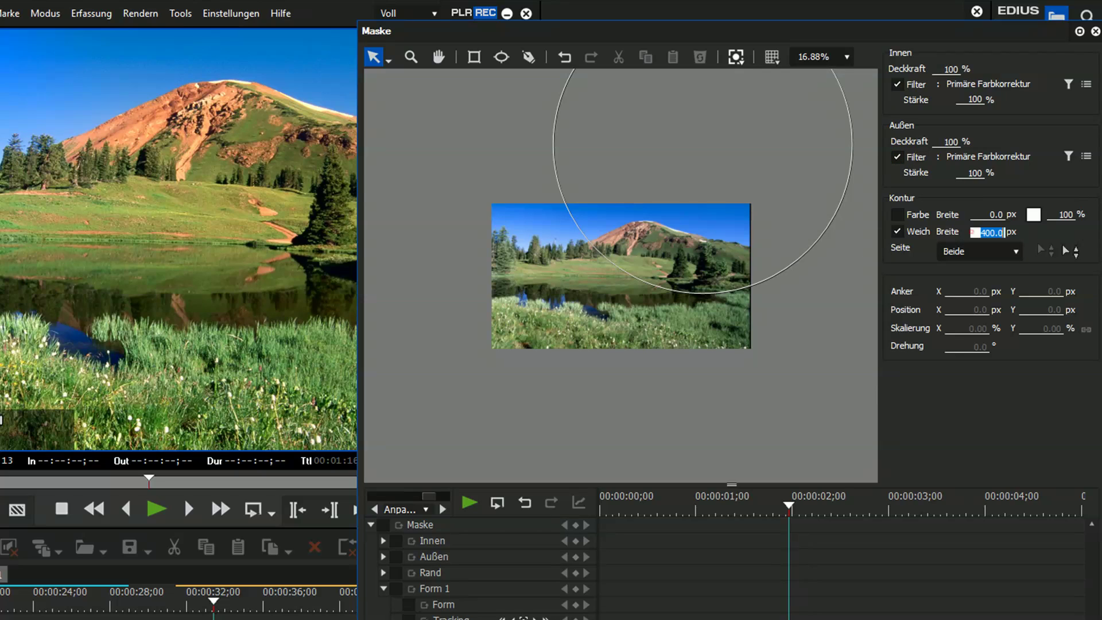
text(0)
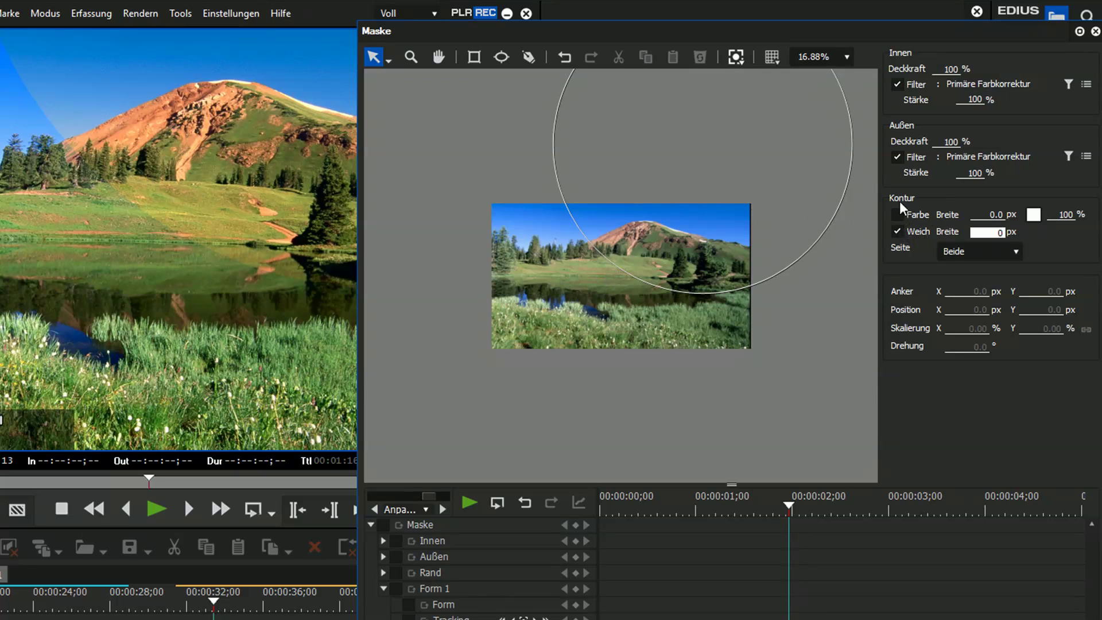
click(900, 233)
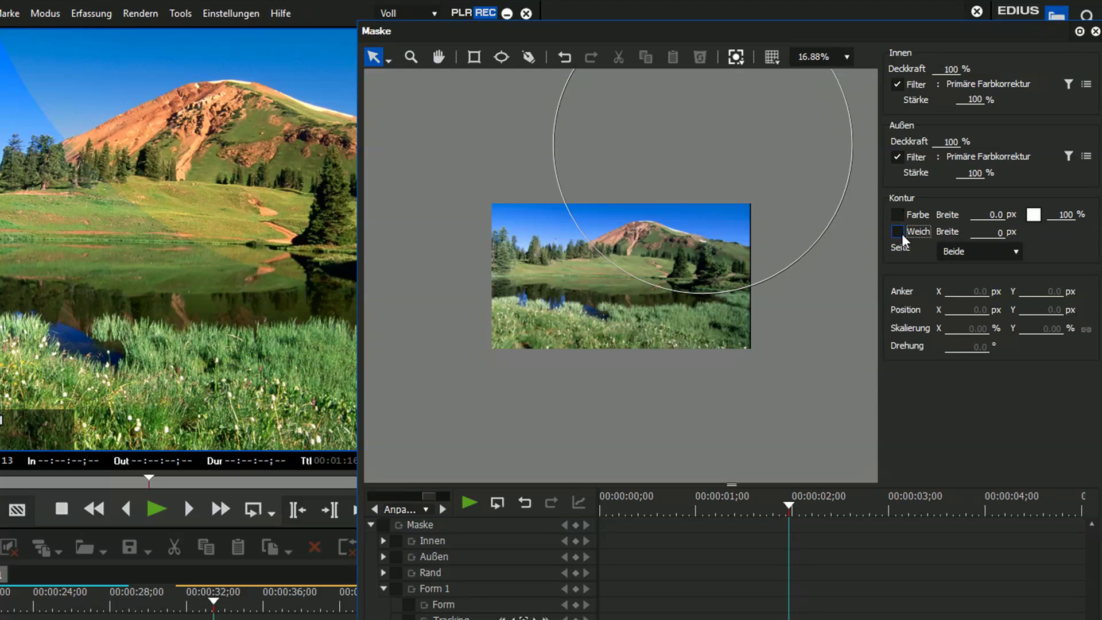
click(899, 232)
Set the mask's soft contour width to 300 px and apply the mask settings.
click(976, 241)
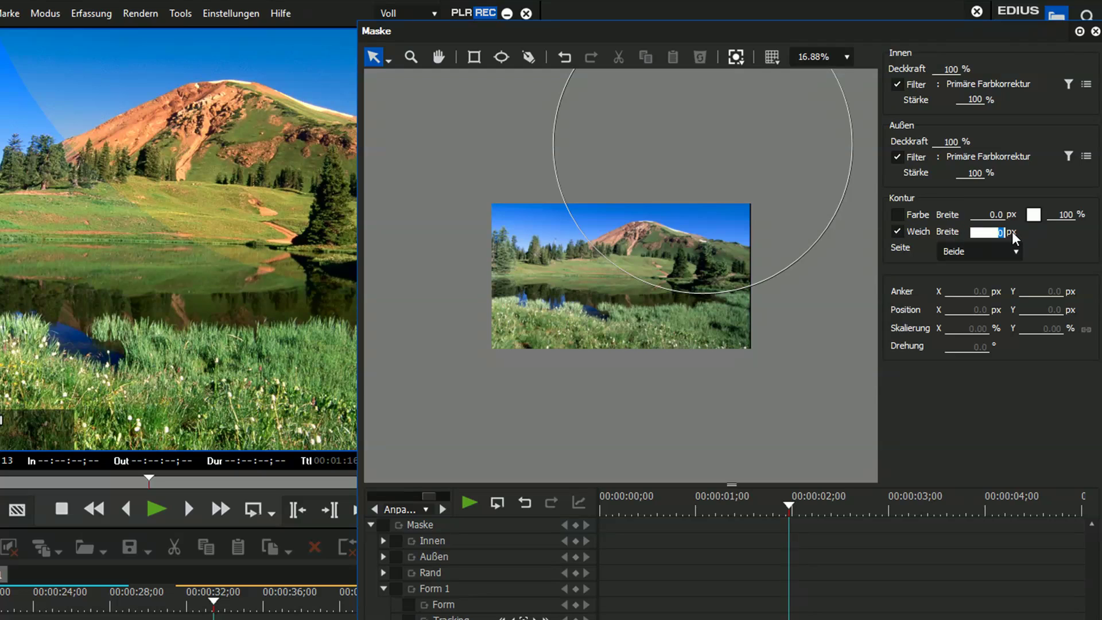
text(300)
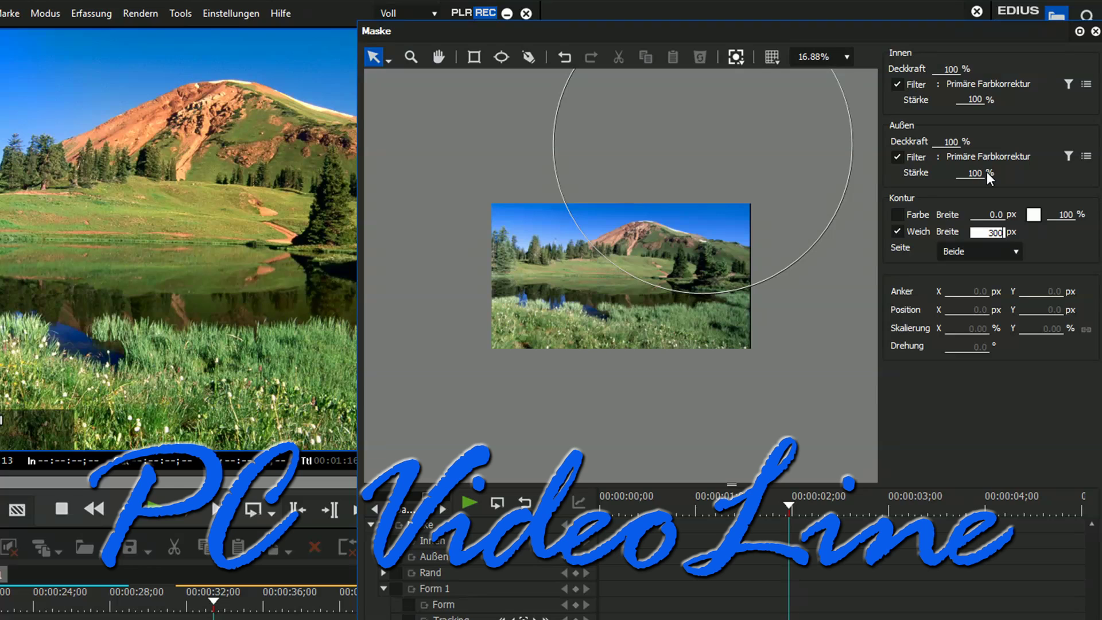
click(897, 157)
click(891, 587)
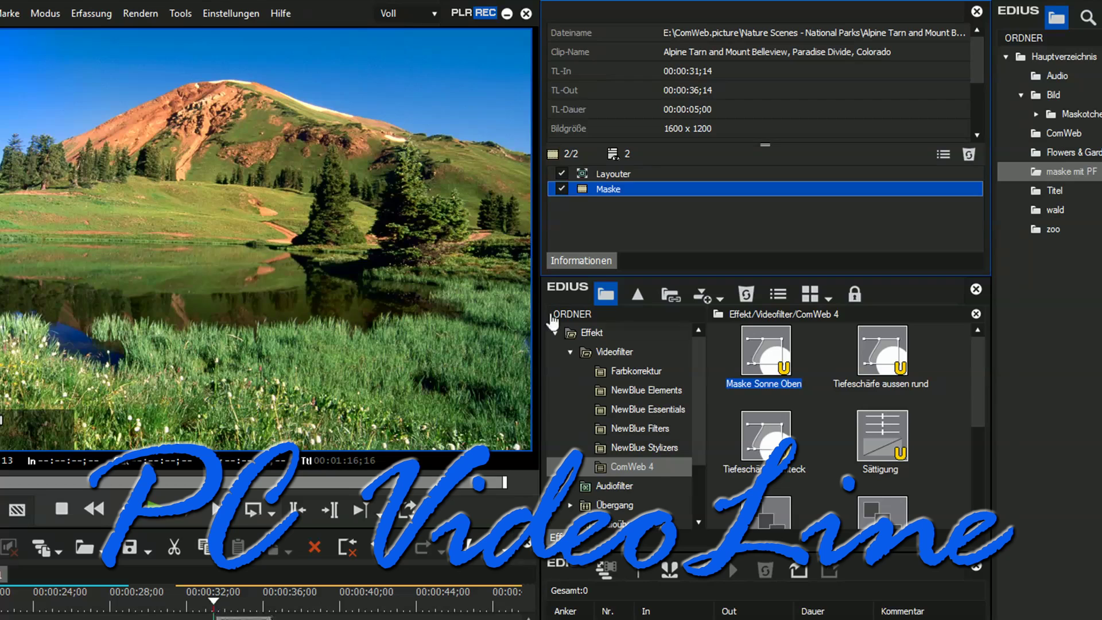
Switch the Alpine Tarn clip's Maske filter off and on repeatedly to compare the original and corrected picture.
click(562, 189)
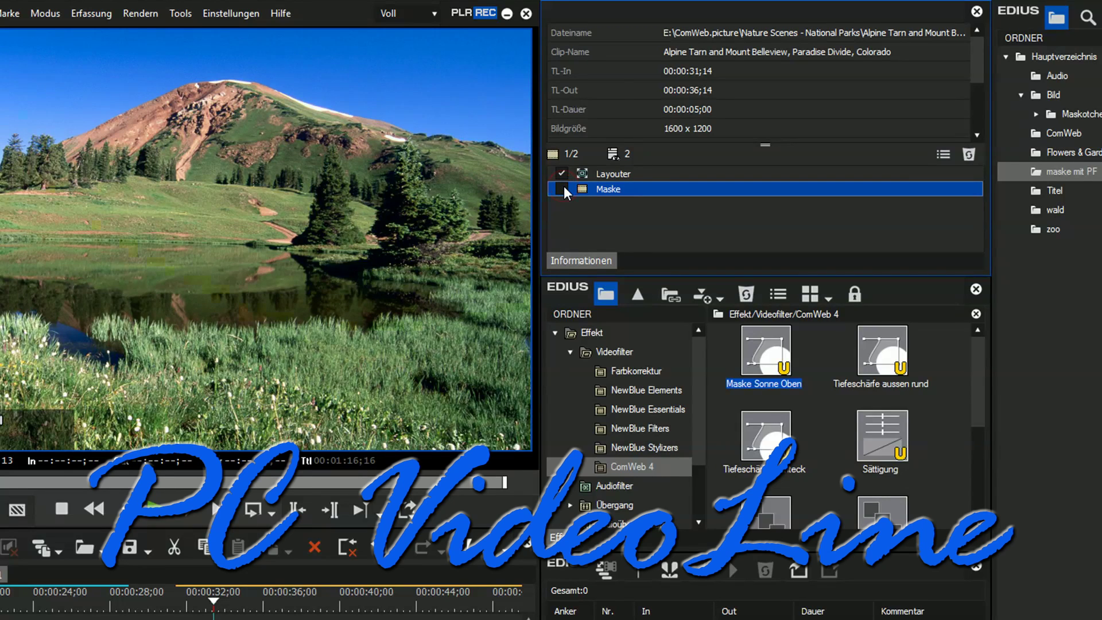
click(563, 188)
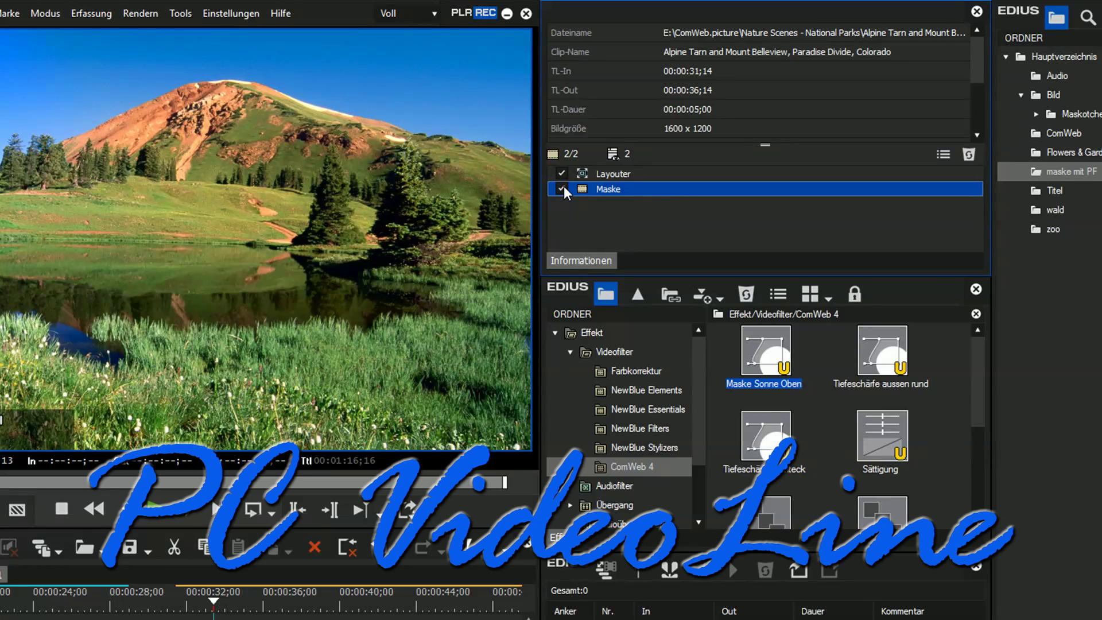
click(563, 188)
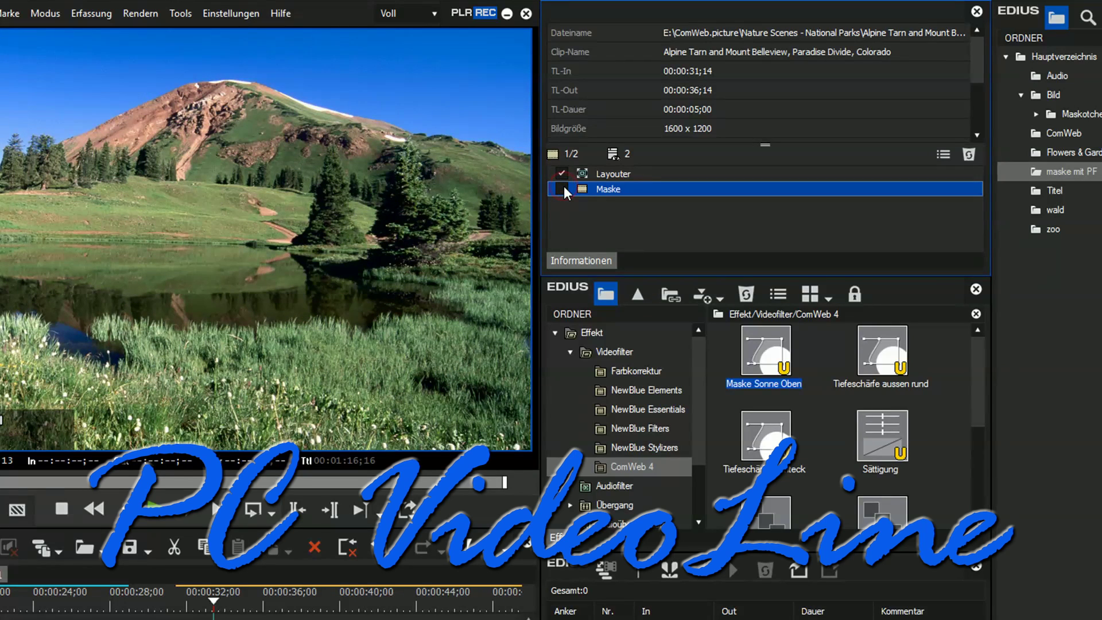
click(562, 188)
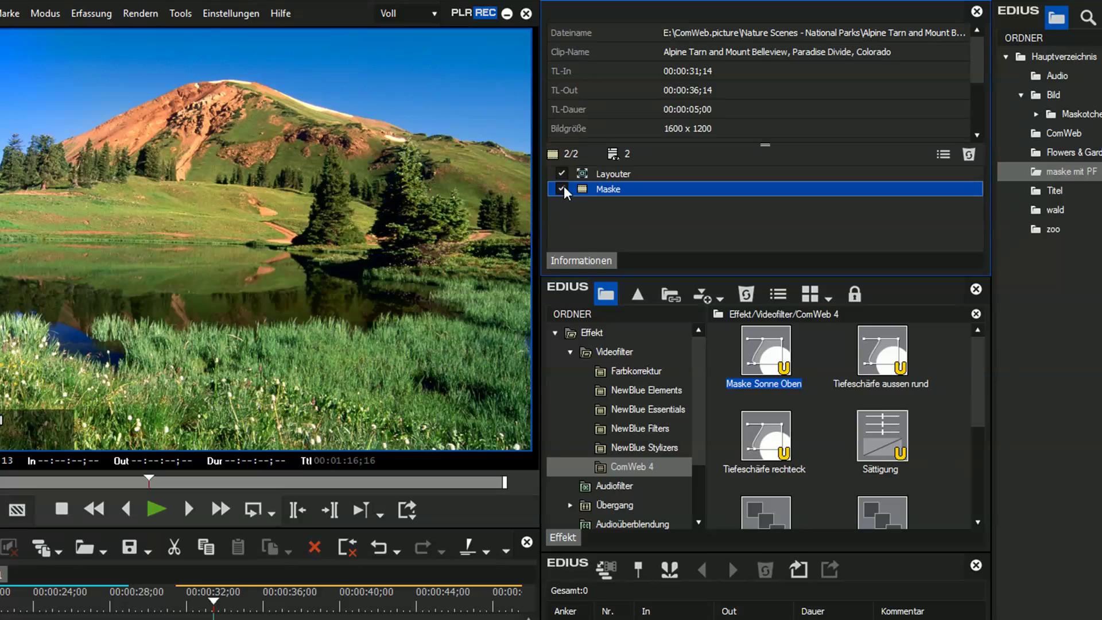
Advance playback to the Virgin River clip and apply the Maske Sonne Oben preset to it.
click(198, 600)
key(space)
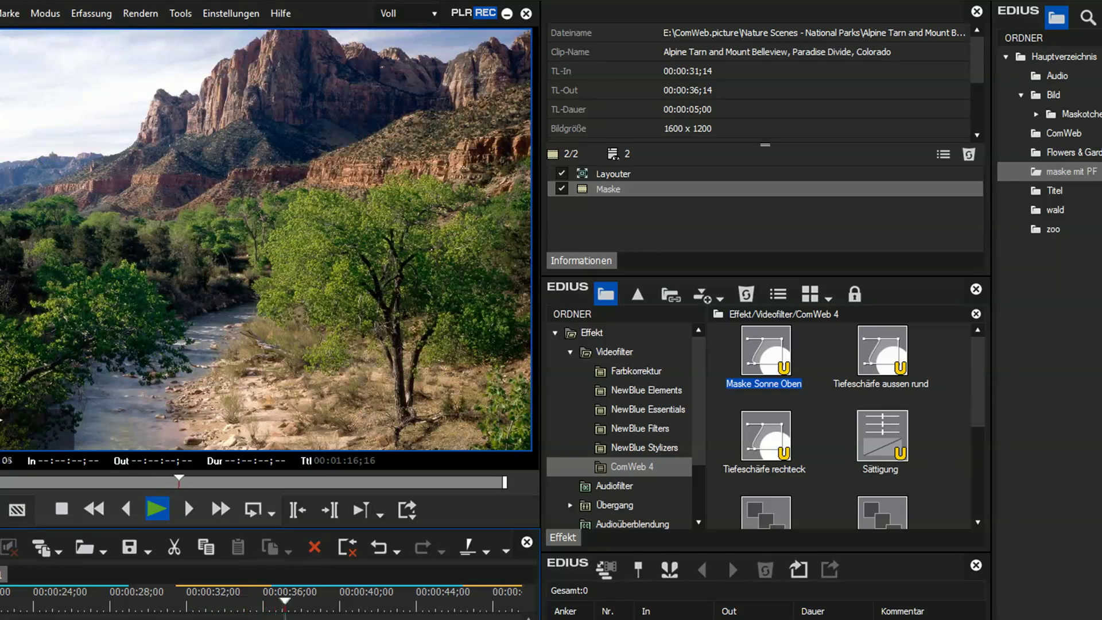
key(space)
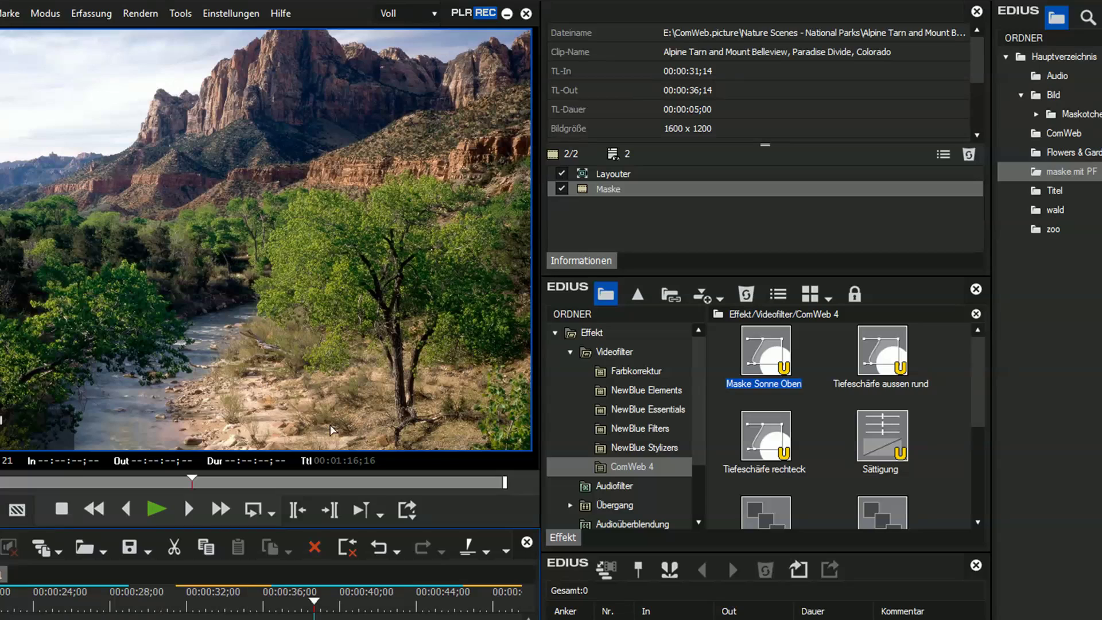
mouse_move(772, 353)
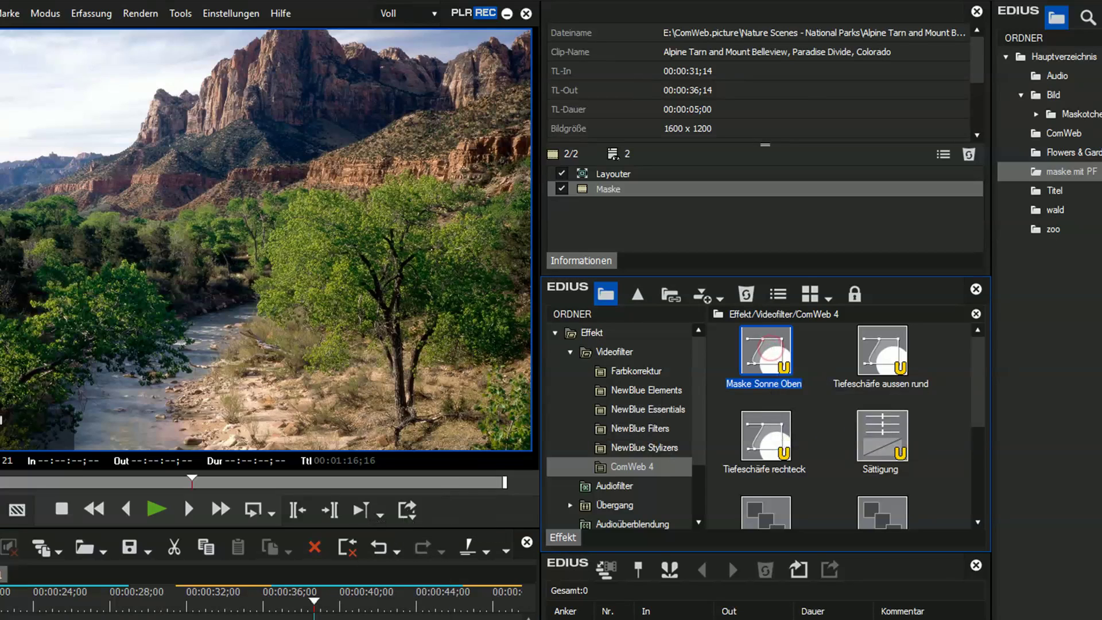
click(351, 618)
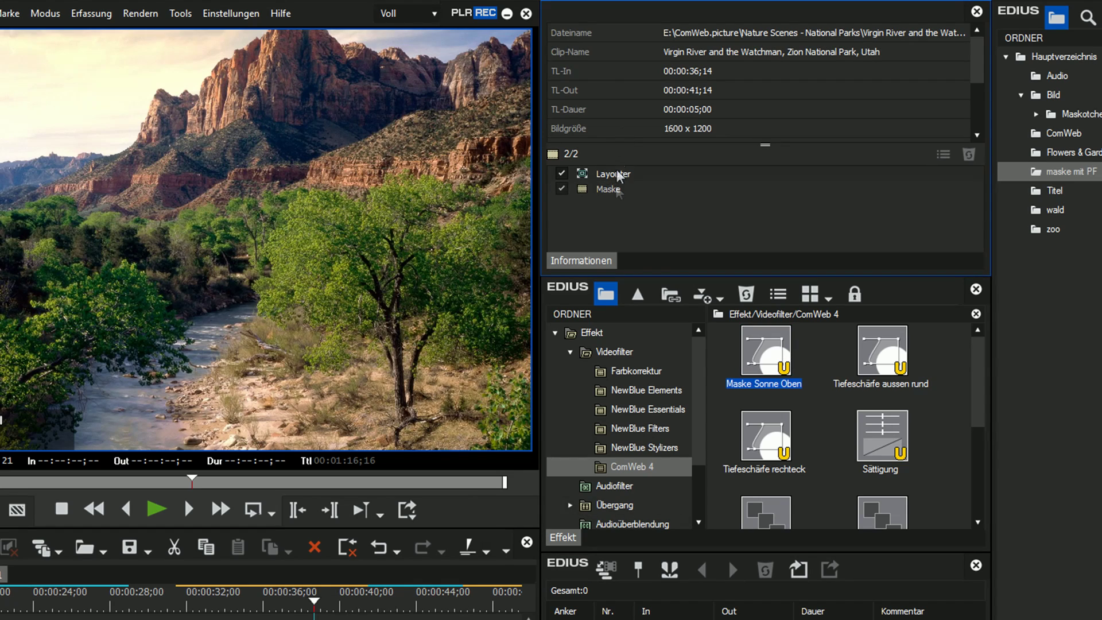
Open the Virgin River clip's Maske settings and move the circular mask over the picture's right side, to about X 1025, Y -620 px.
double_click(614, 189)
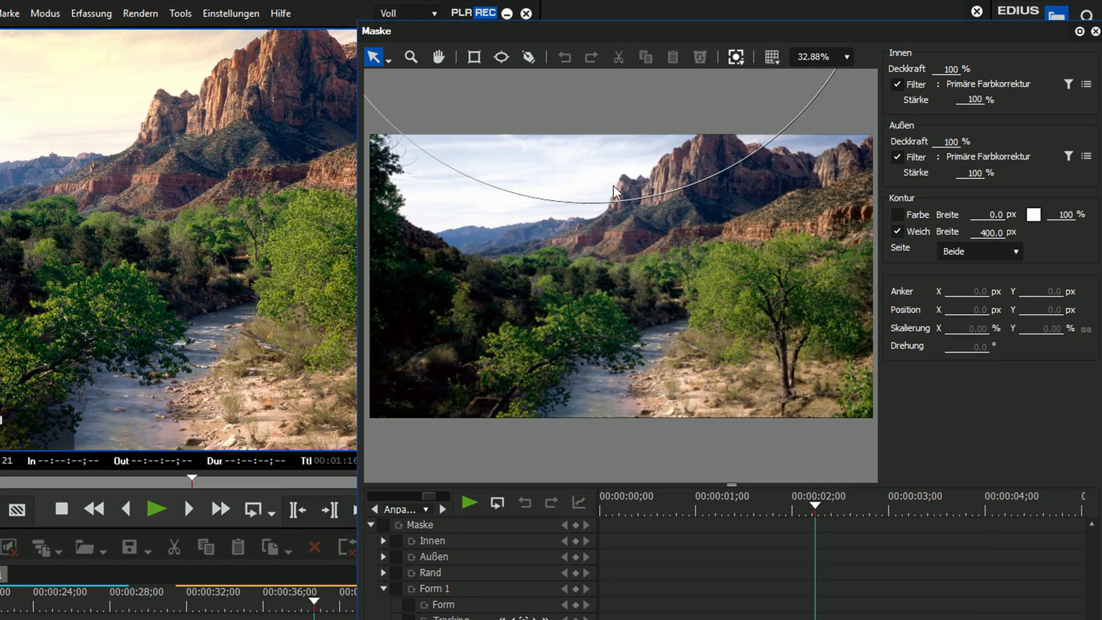
click(595, 164)
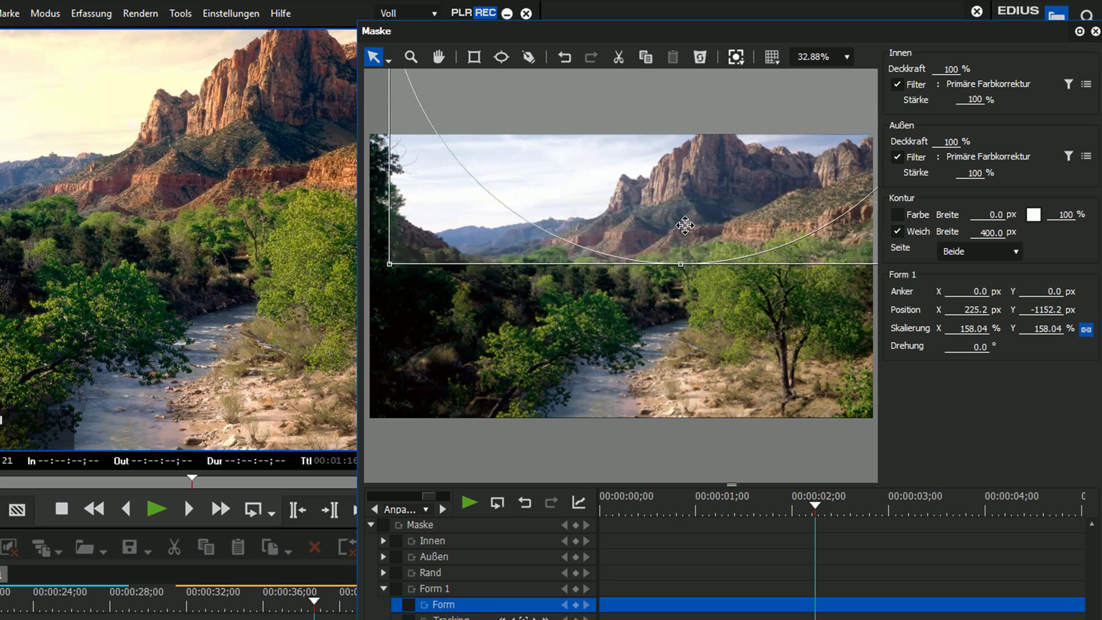
drag(672, 224, 733, 263)
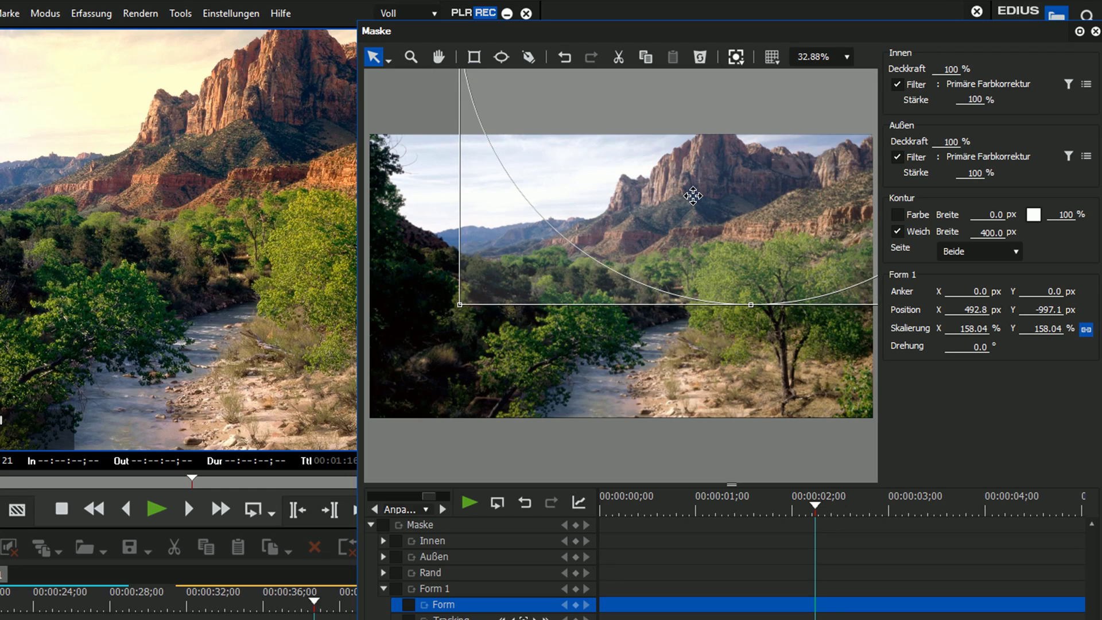
drag(500, 34, 627, 39)
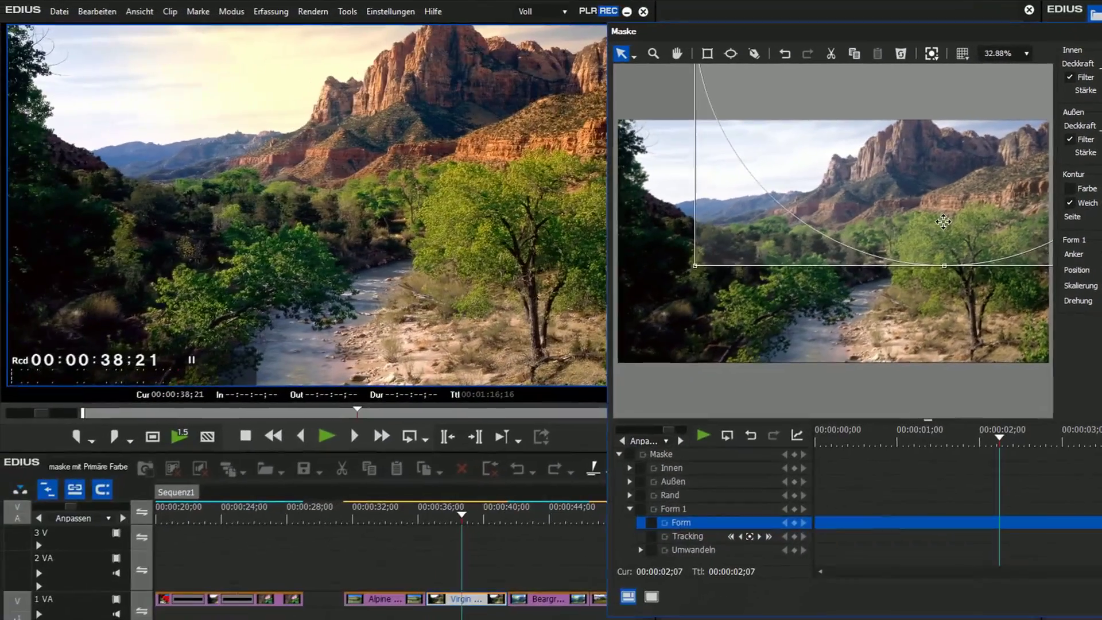
drag(944, 220, 549, 276)
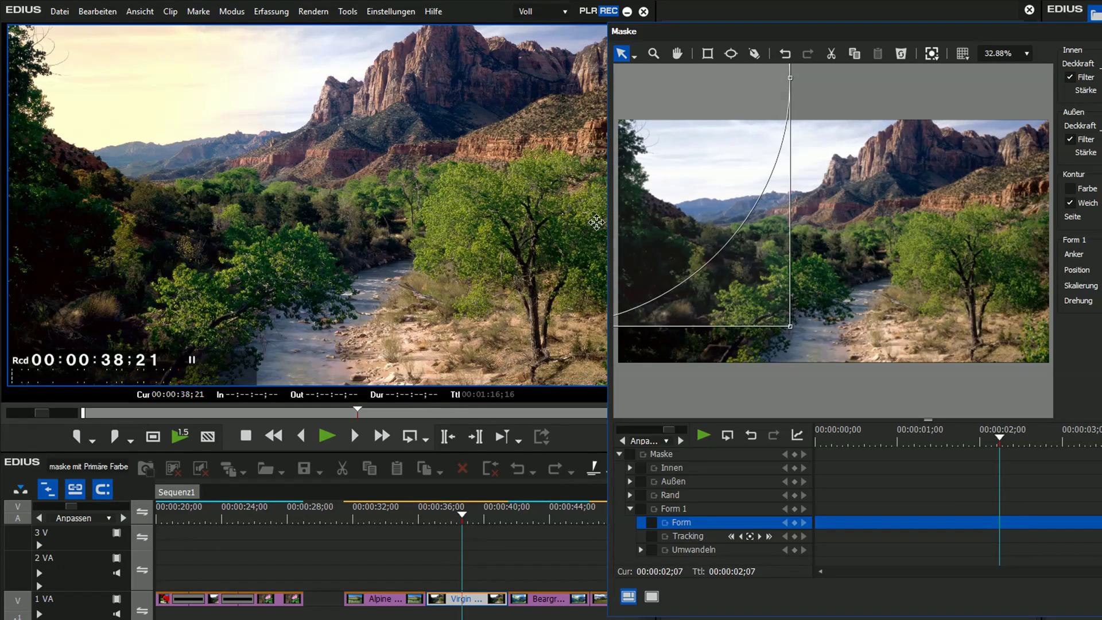
drag(742, 200, 760, 238)
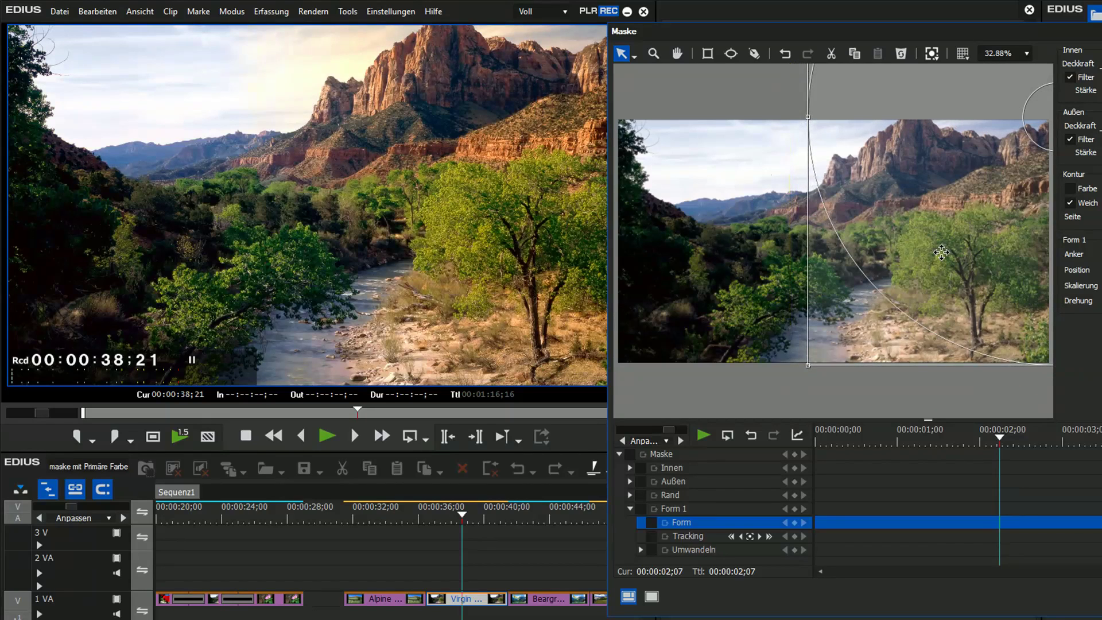
drag(941, 252, 936, 237)
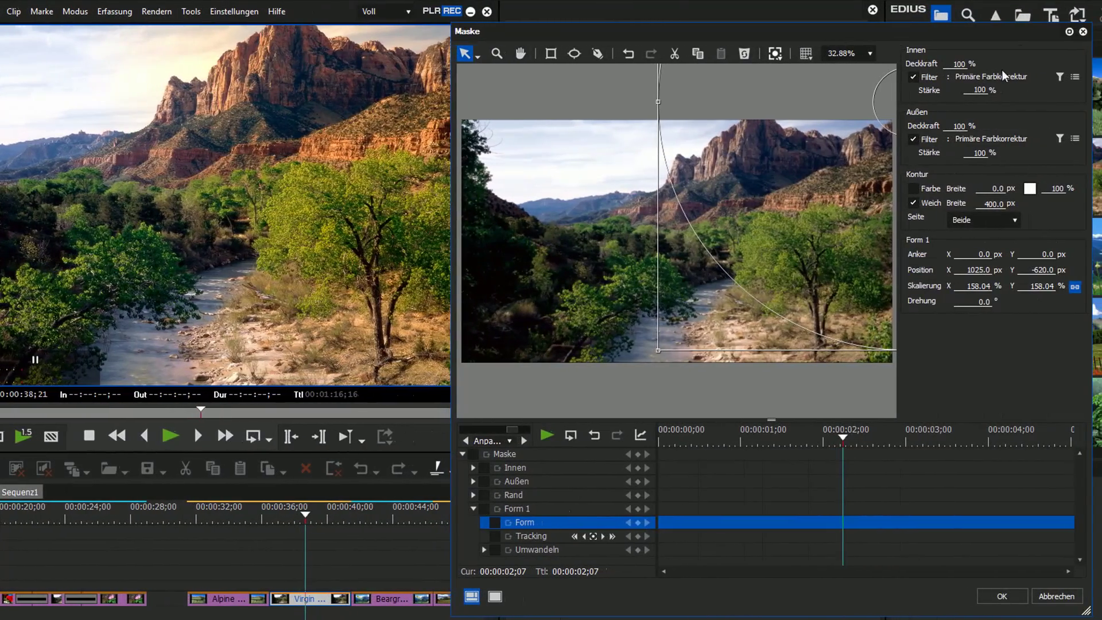
Raise the white balance temperature slightly in the inner area's Primäre Farbkorrektur and apply the mask settings.
click(1075, 77)
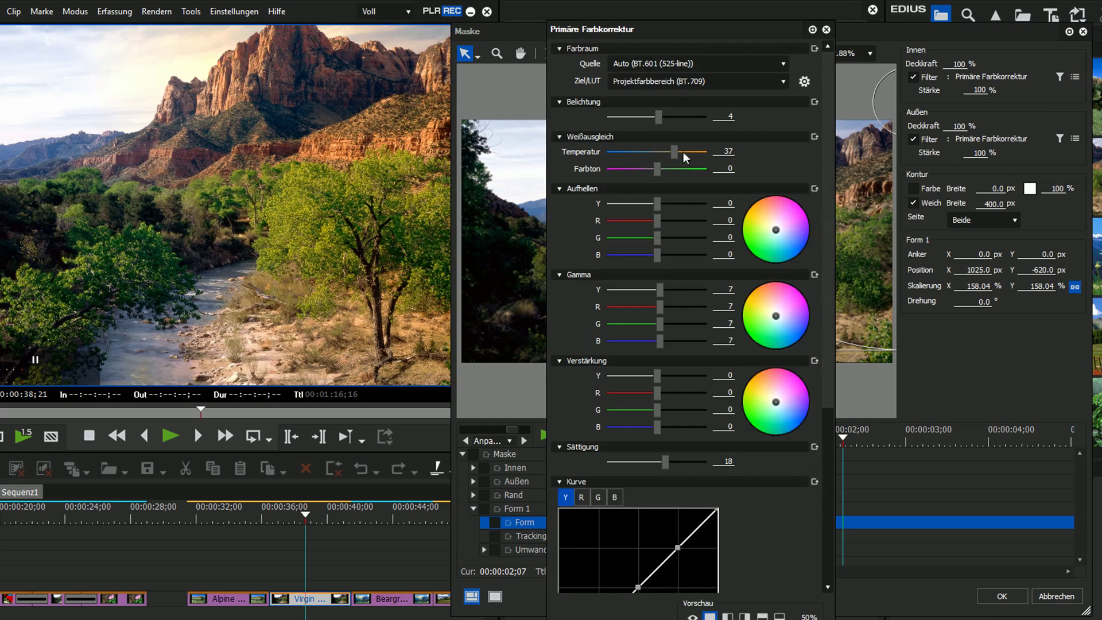
drag(677, 152, 683, 152)
key(Return)
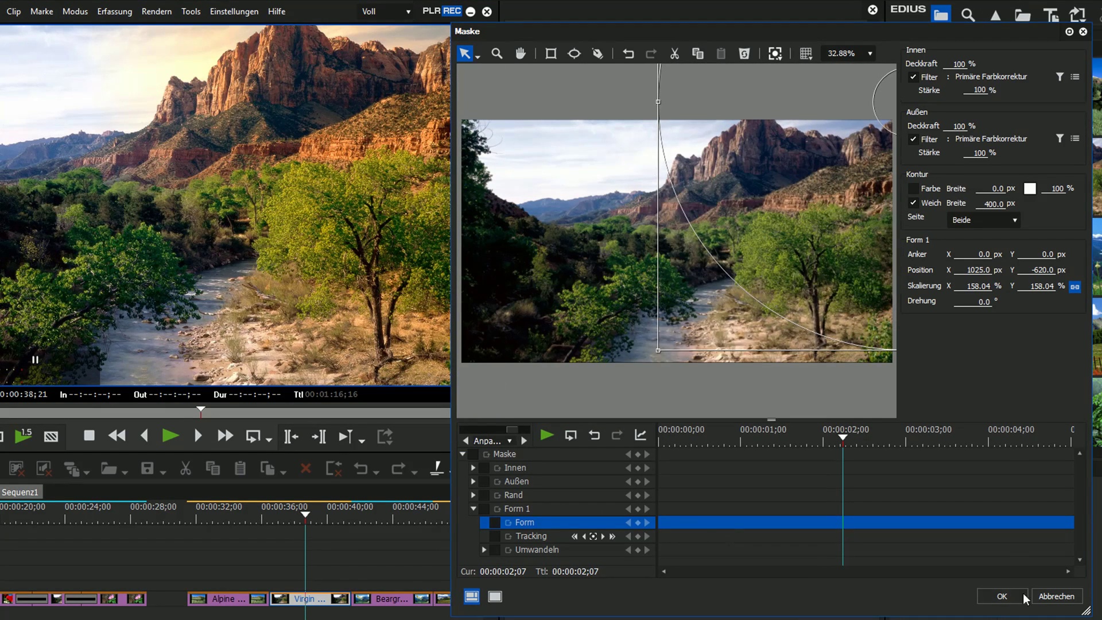
click(1003, 595)
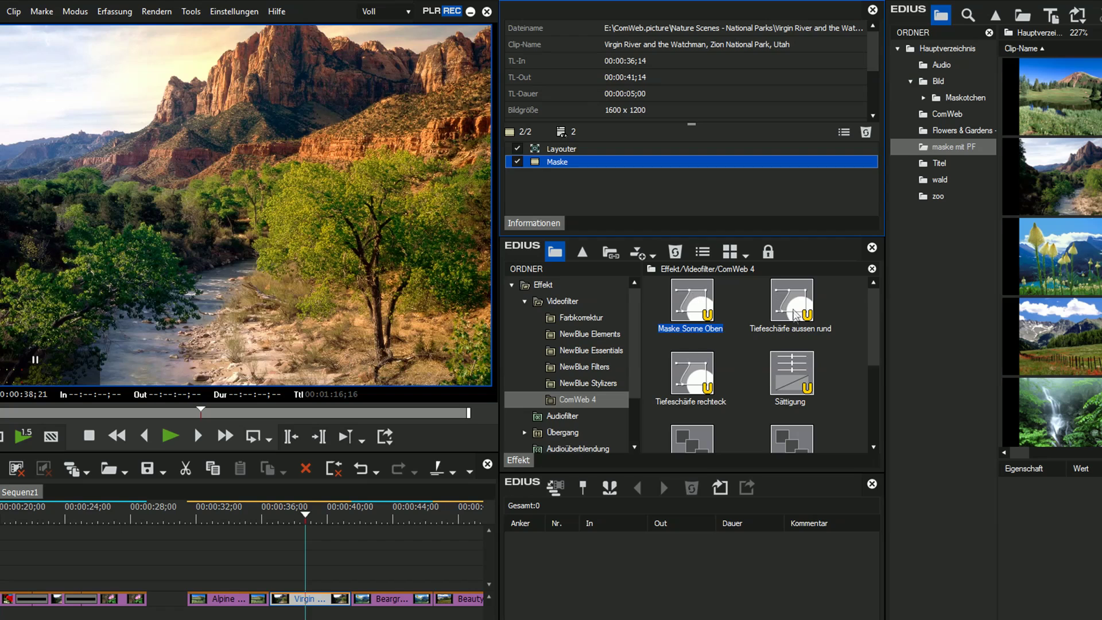
Try the Sättigung preset on the Virgin River clip and remove its Primäre Farbkorrektur filter again.
click(796, 380)
drag(795, 380, 315, 603)
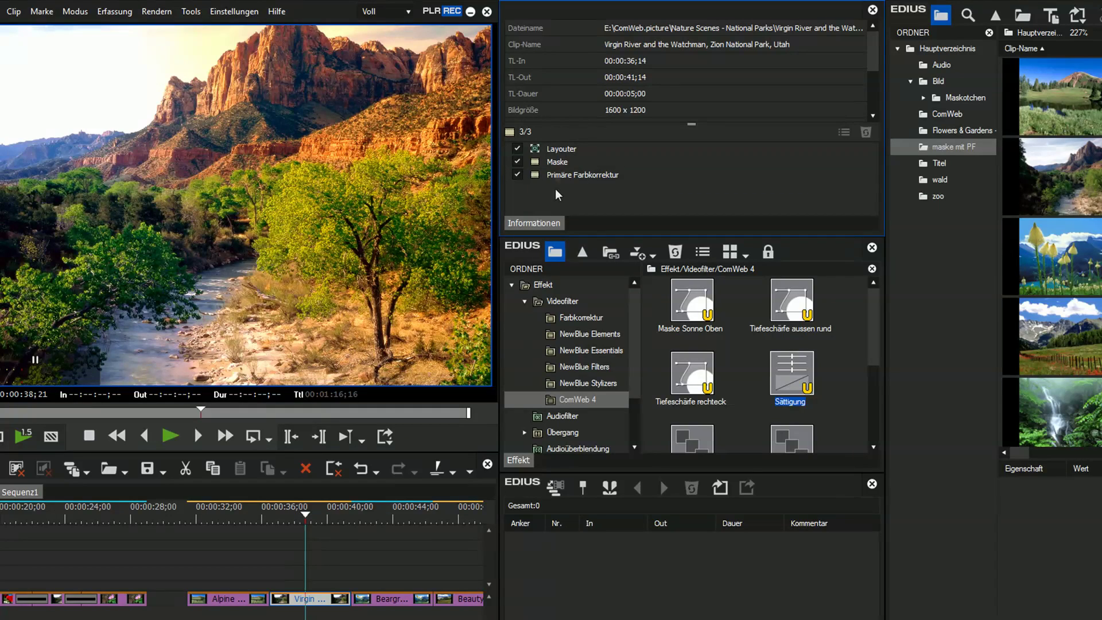
click(554, 174)
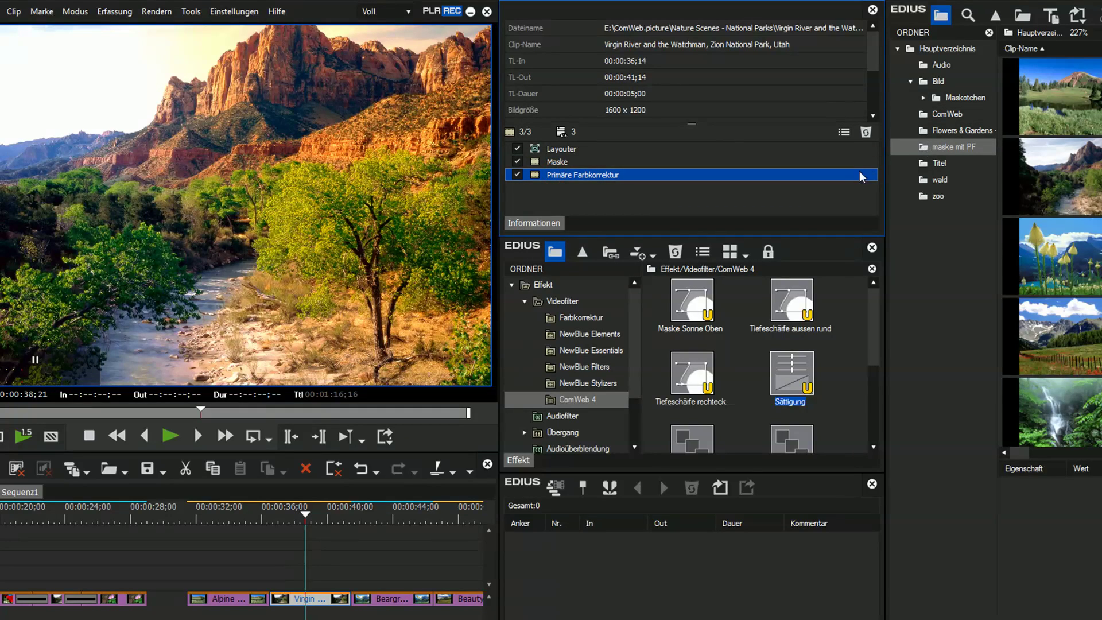
click(868, 134)
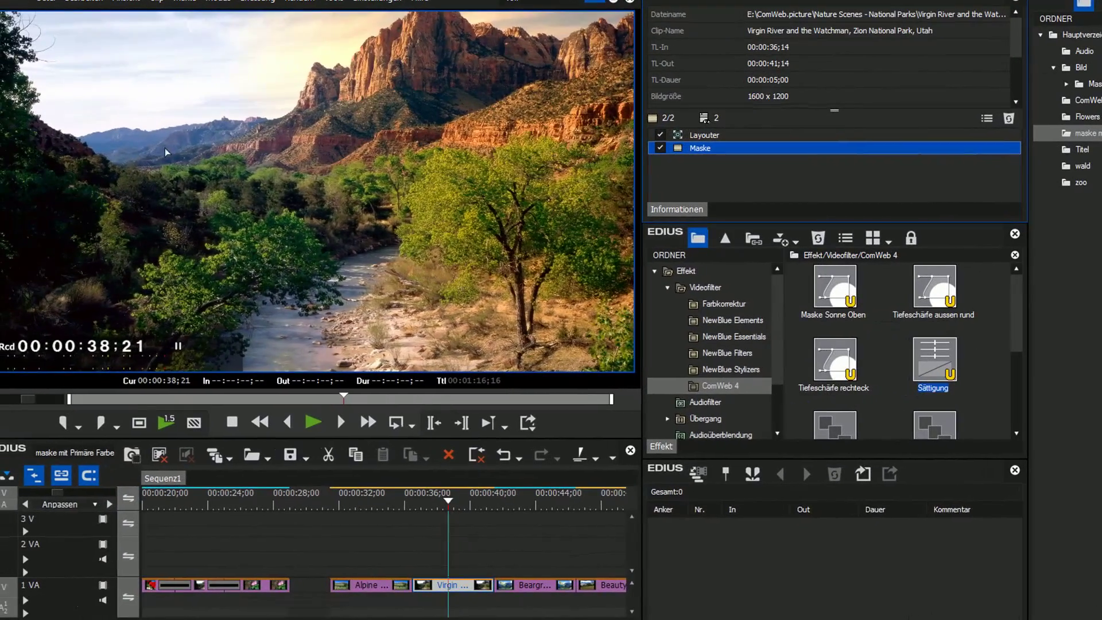
Apply the Tiefeschärfe rechteck preset to the Virgin River clip.
click(944, 288)
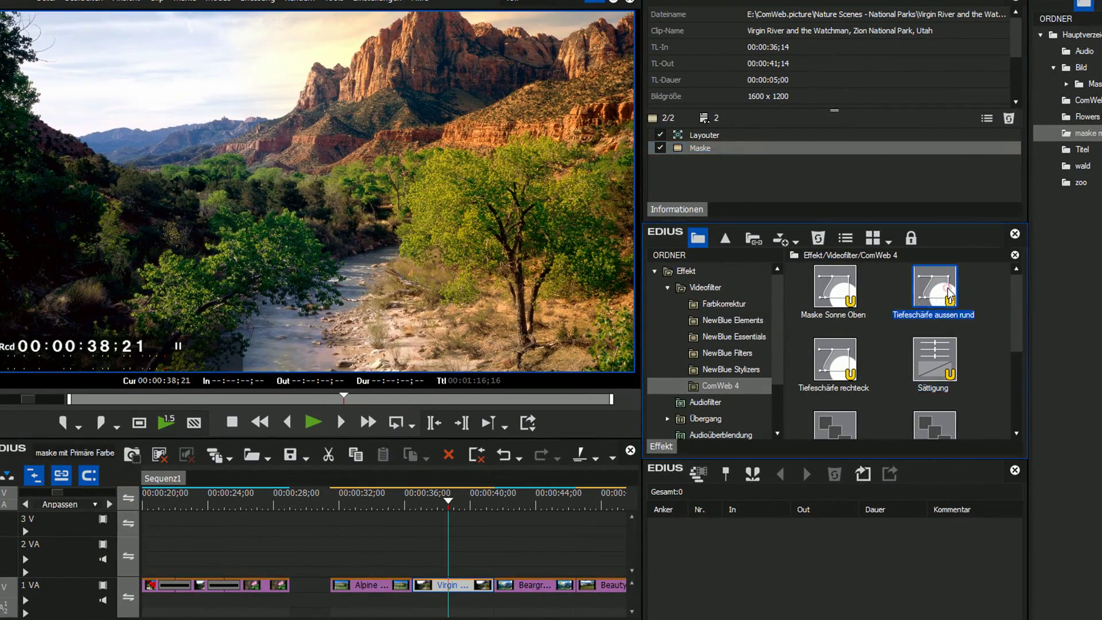
click(847, 362)
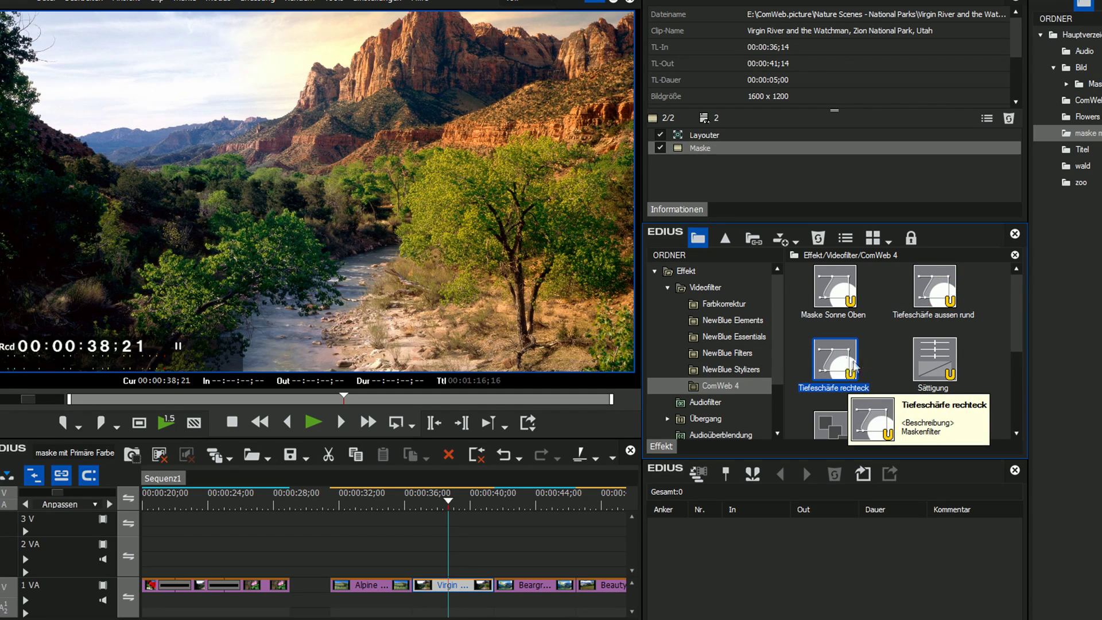
click(842, 369)
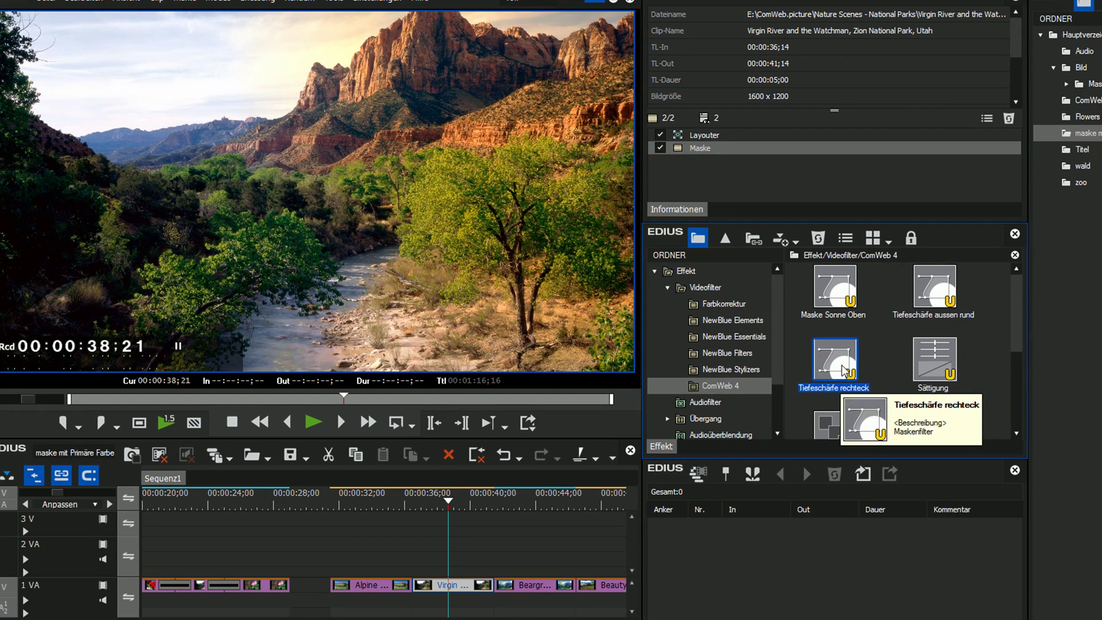
drag(844, 371, 448, 594)
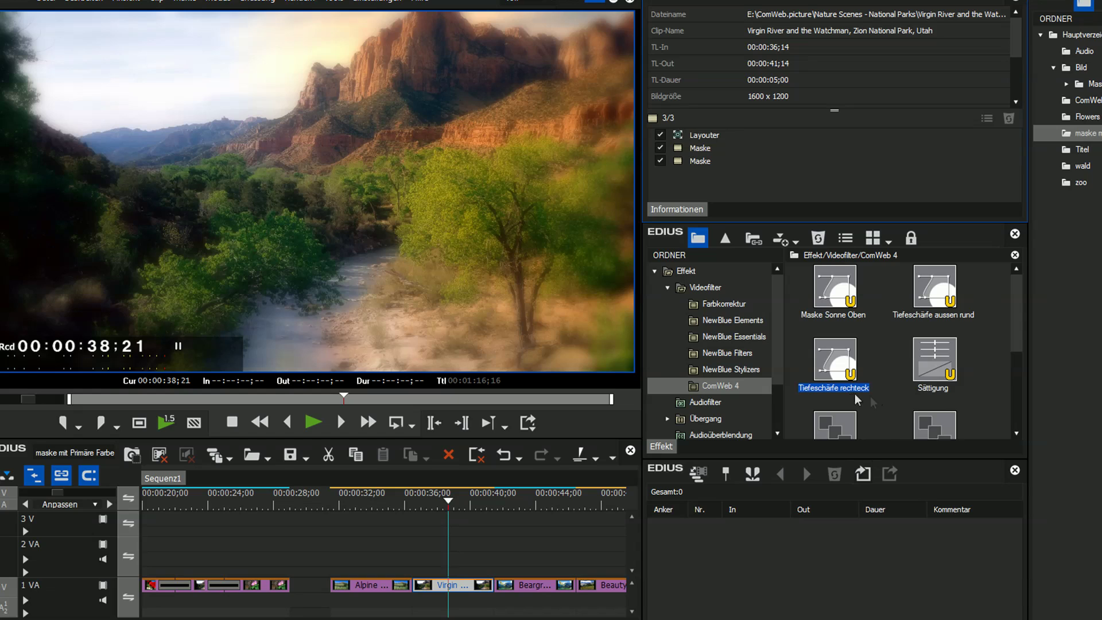
Open the second Maske filter's settings and replace its rectangle with an ellipse drawn over the sky in the picture's upper left.
double_click(705, 163)
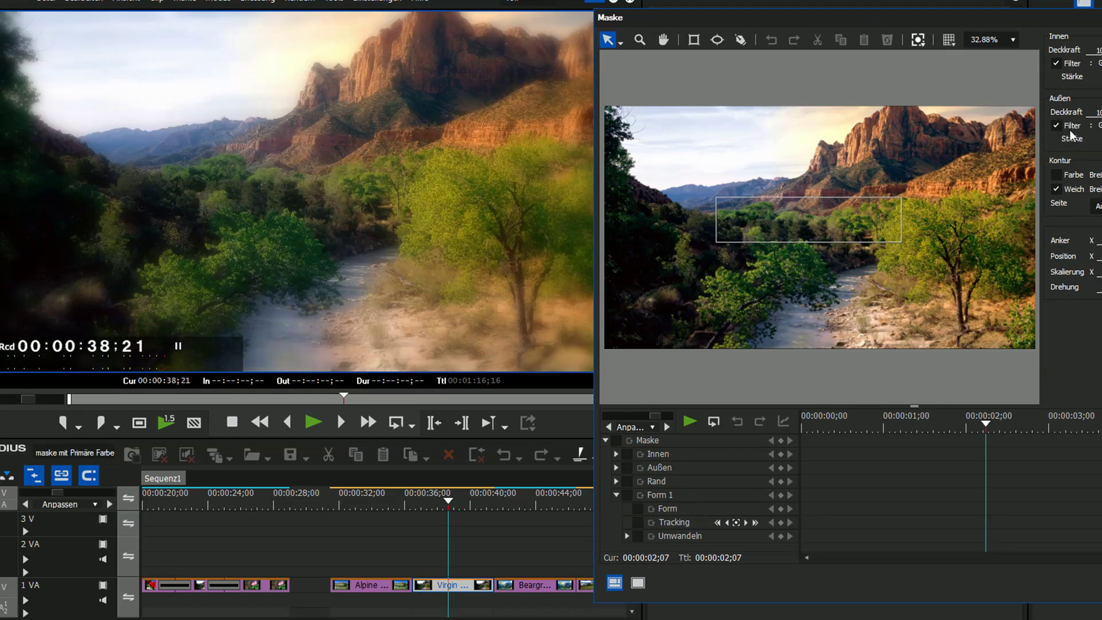
click(718, 40)
drag(637, 118, 792, 193)
mouse_move(750, 162)
mouse_down()
mouse_move(735, 152)
mouse_move(803, 148)
mouse_move(741, 154)
mouse_up()
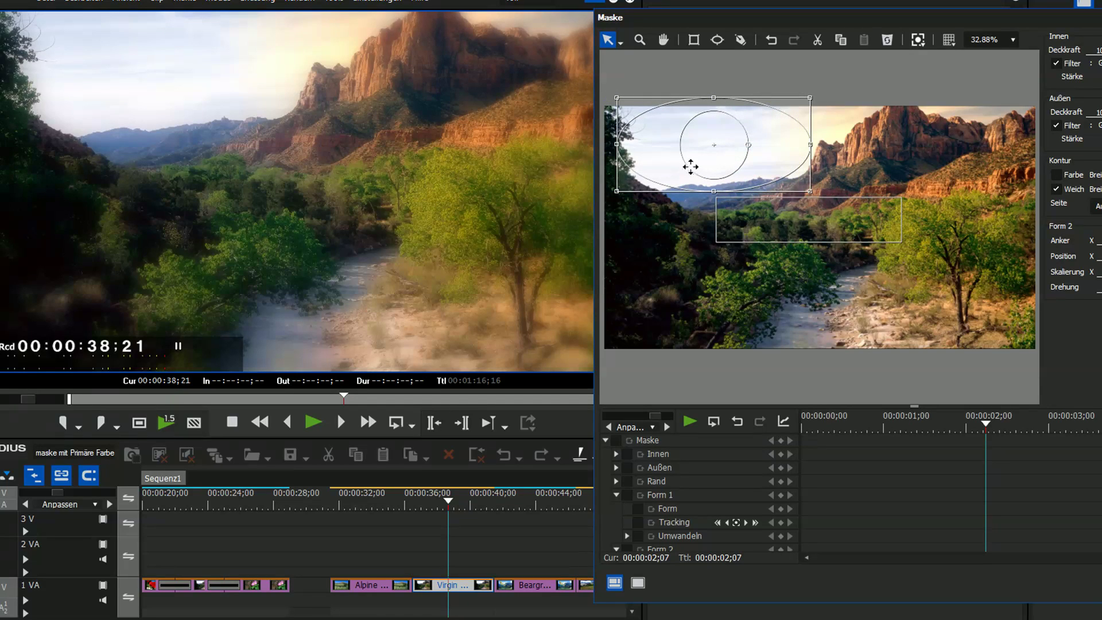
click(849, 227)
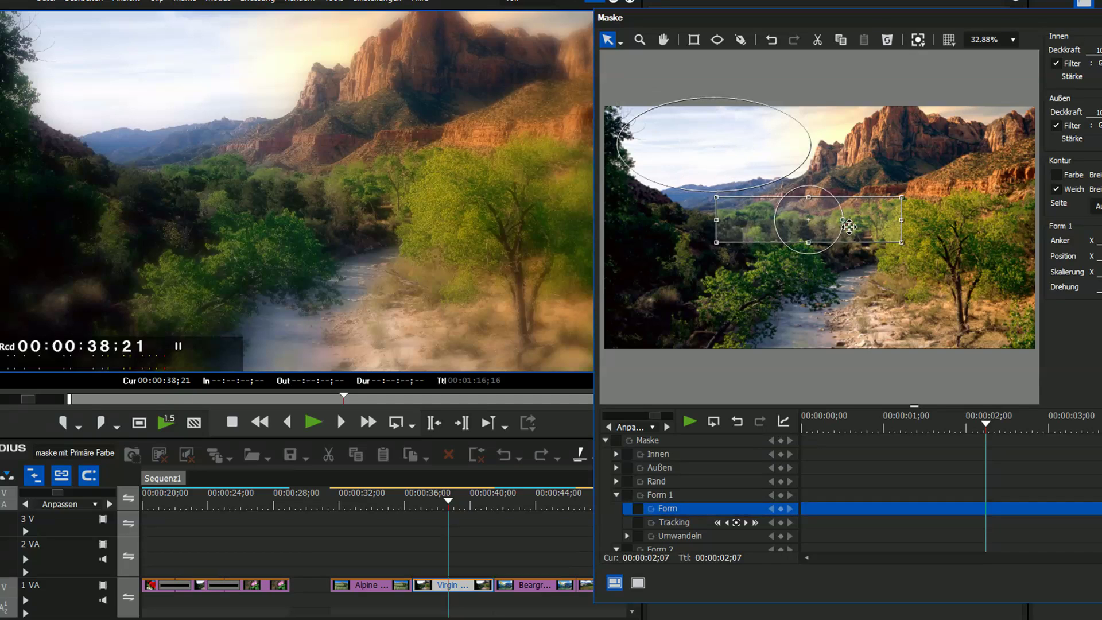
key(Delete)
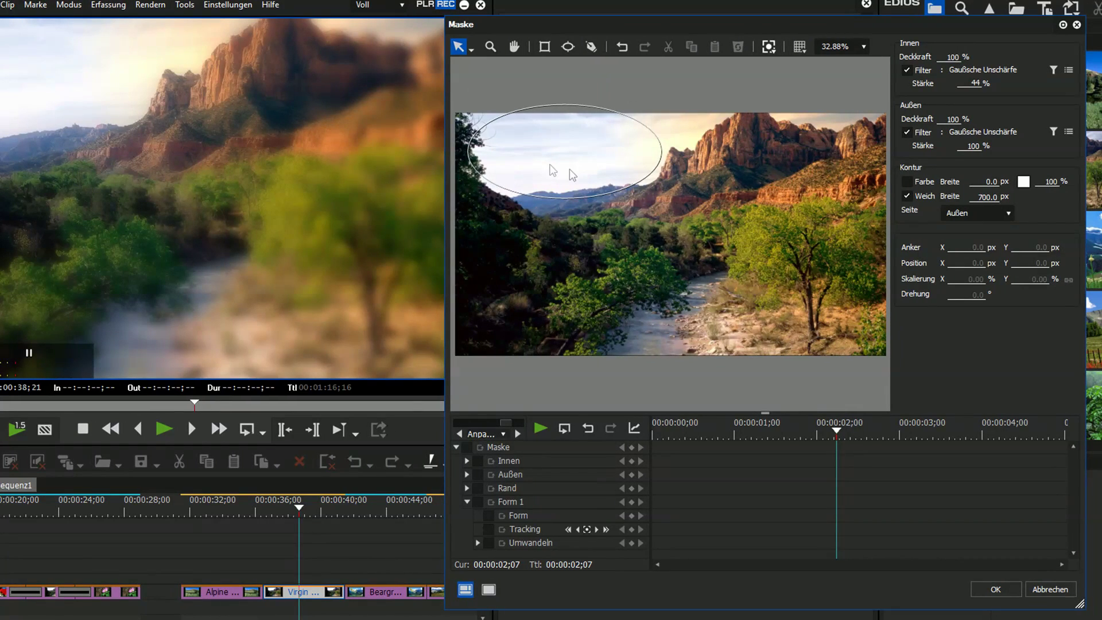
Compare the picture with and without the inner Gaußsche Unschärfe, and disable the outer area's filter.
click(907, 70)
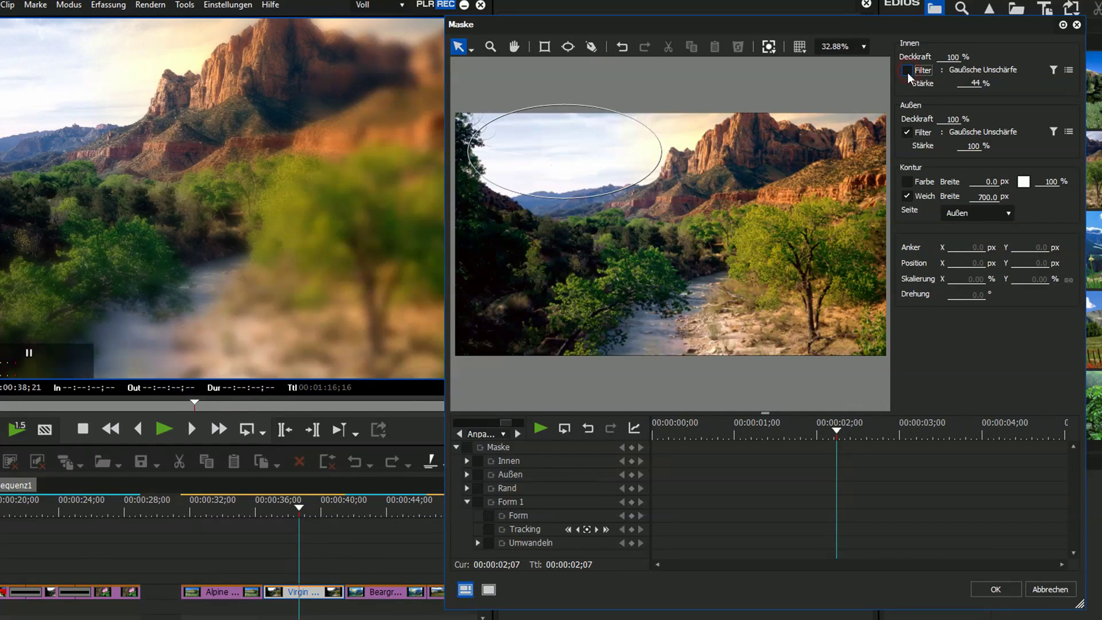
click(907, 70)
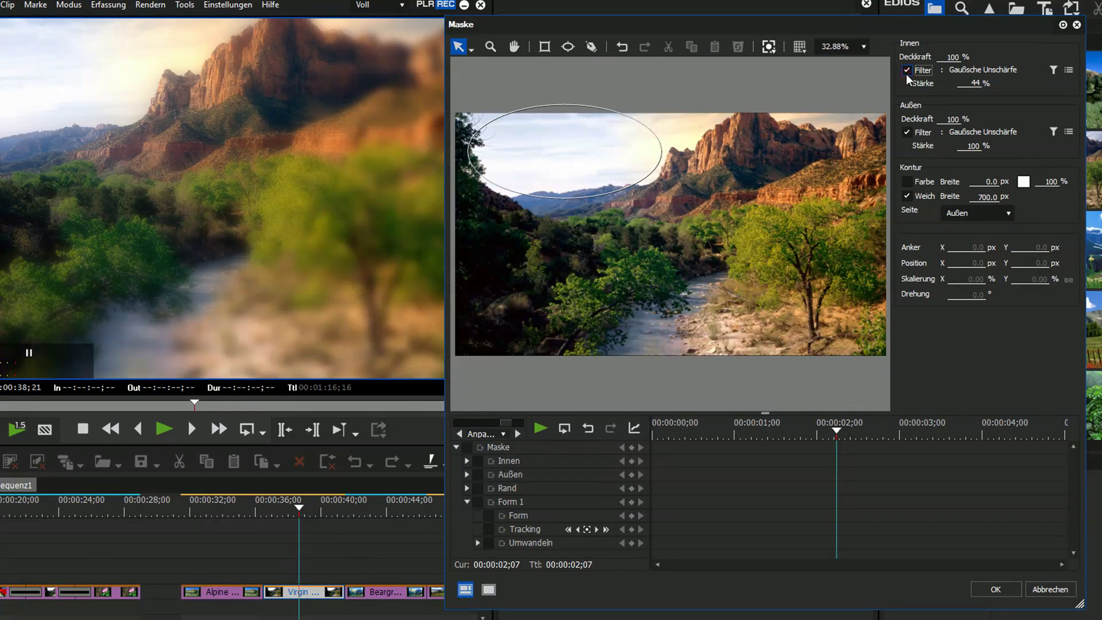
click(905, 132)
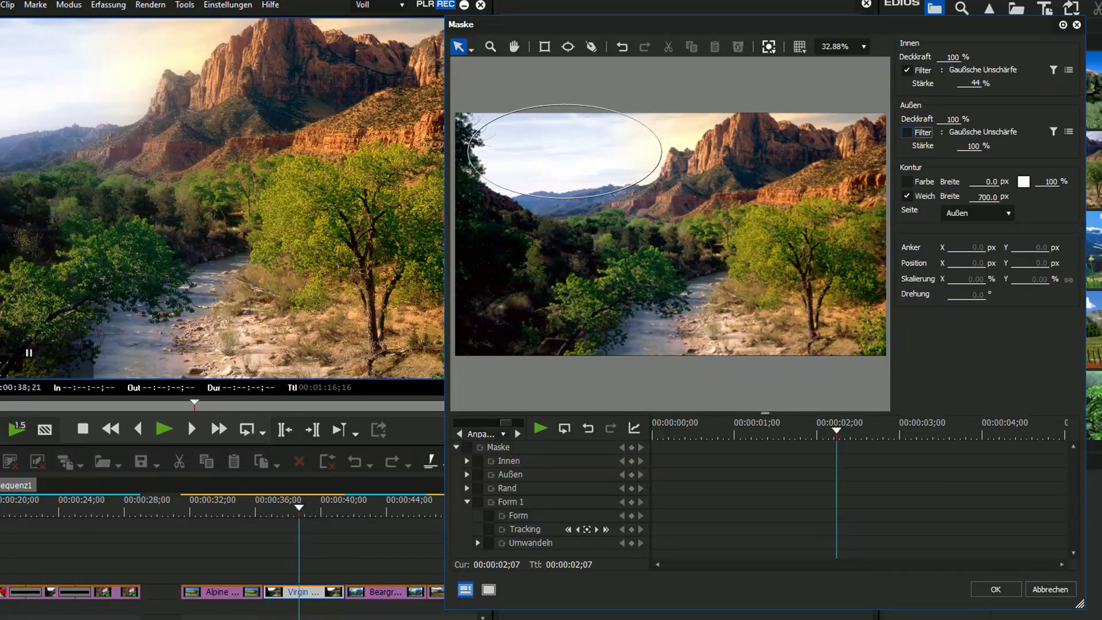
Unlink the ellipse's scaling and reshape it over the sky to about 104 % by 153 %, at about X -476 px, Y -406 px.
click(571, 188)
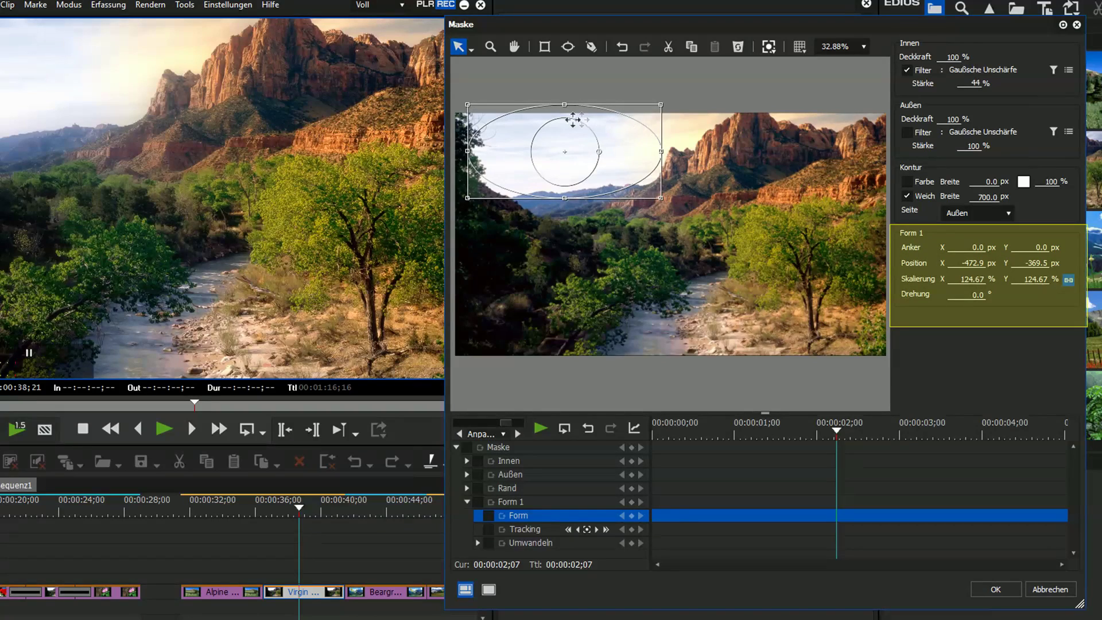
drag(566, 200, 572, 198)
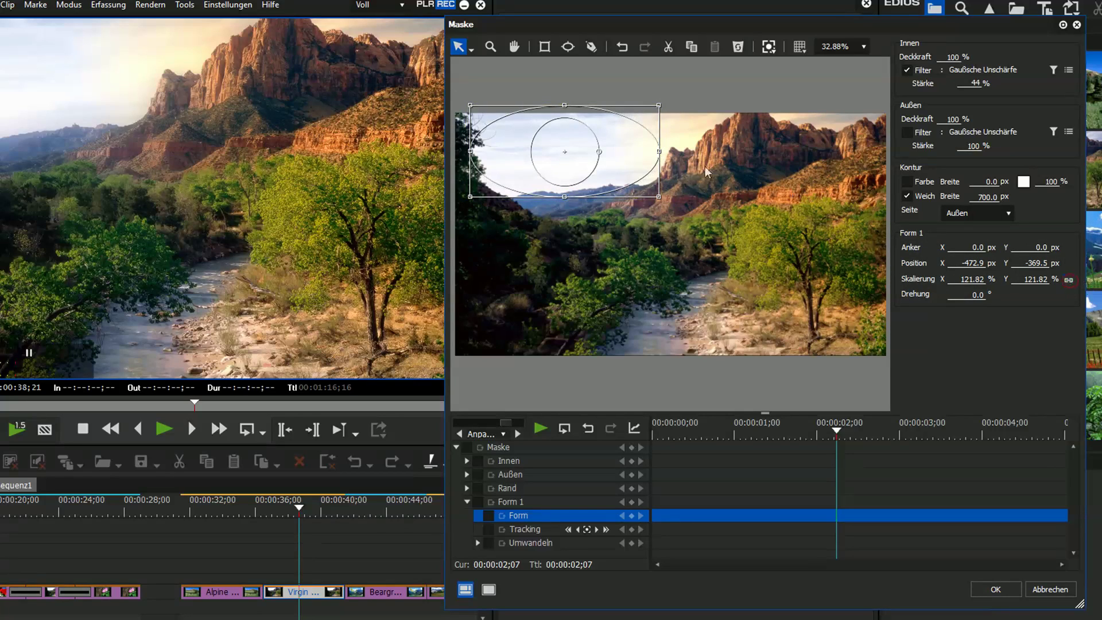
drag(472, 152, 484, 152)
drag(563, 197, 565, 211)
mouse_move(568, 167)
mouse_down()
mouse_move(577, 169)
mouse_move(555, 179)
mouse_up()
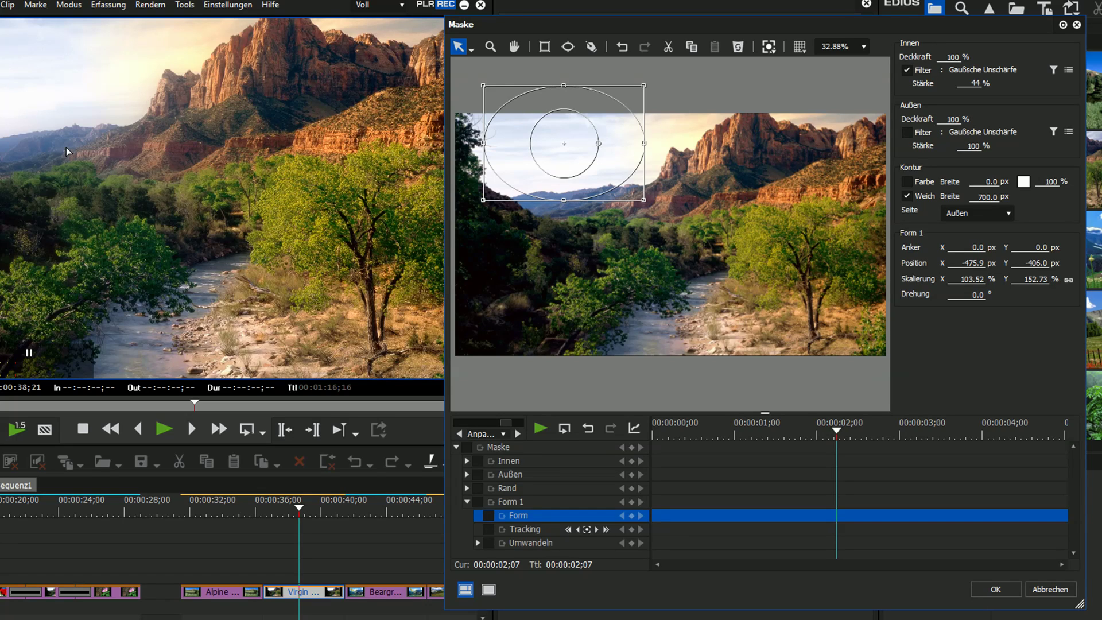
Set the contour's soft edge width to 200 px and apply the mask settings.
click(986, 197)
text(20)
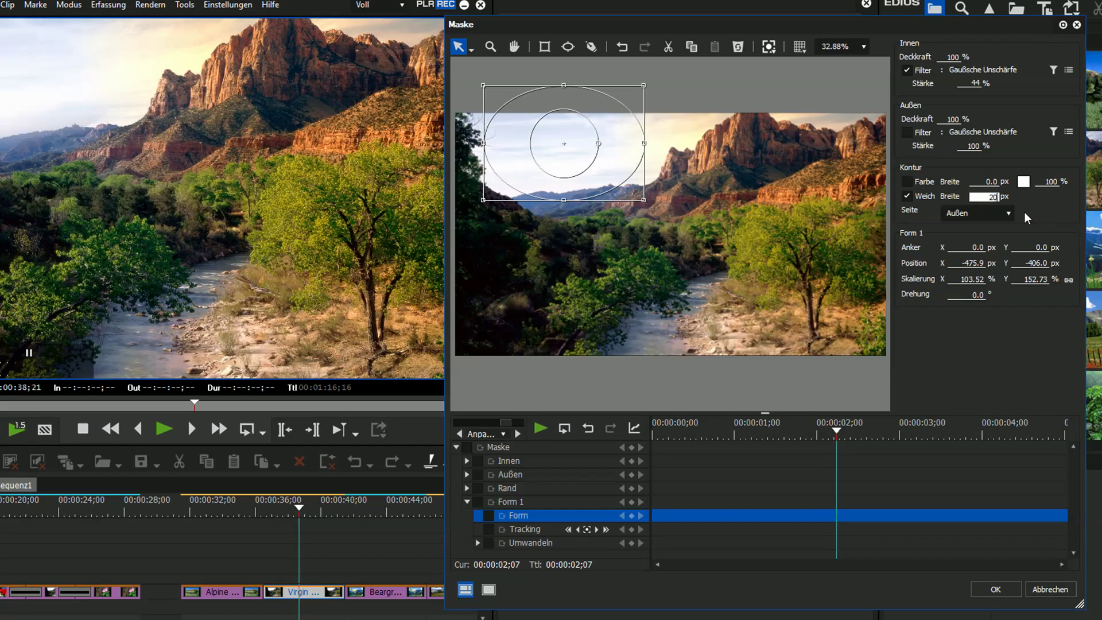
text(0)
key(Return)
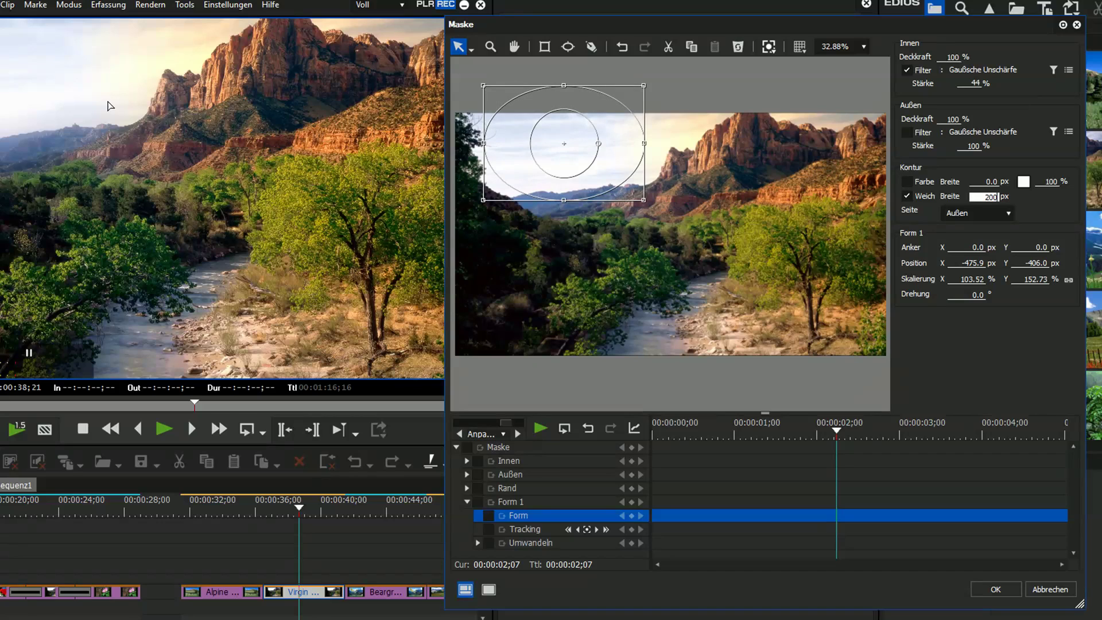
click(996, 590)
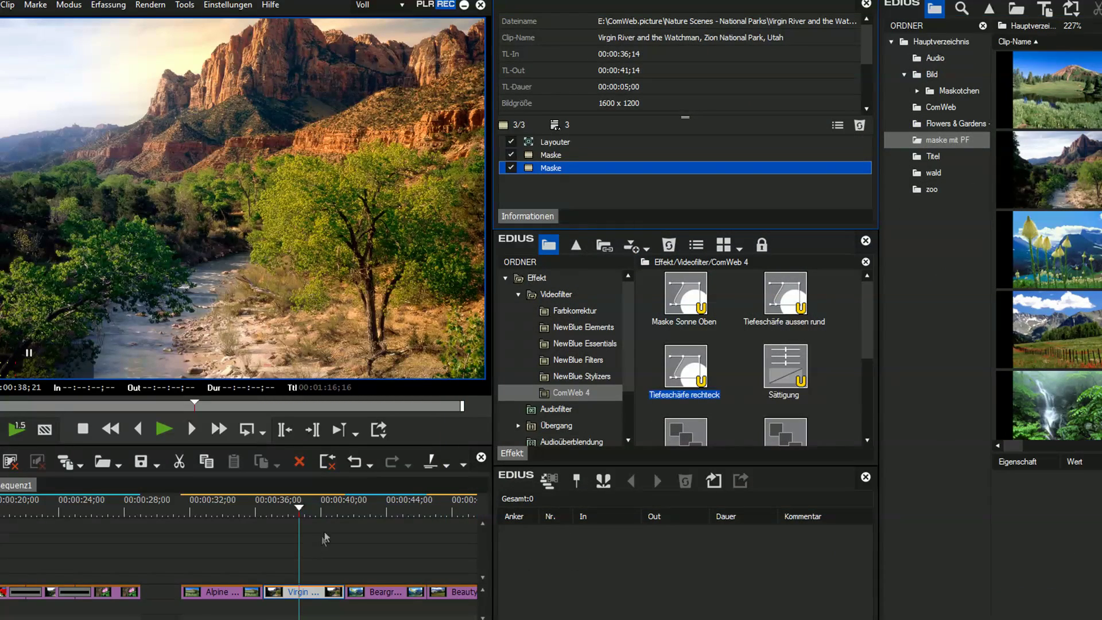
Go to the Beargrass clip on the timeline and apply the Tiefeschärfe aussen rund preset to it.
drag(315, 512, 326, 574)
mouse_move(328, 510)
mouse_down()
mouse_move(308, 519)
mouse_move(329, 521)
mouse_up()
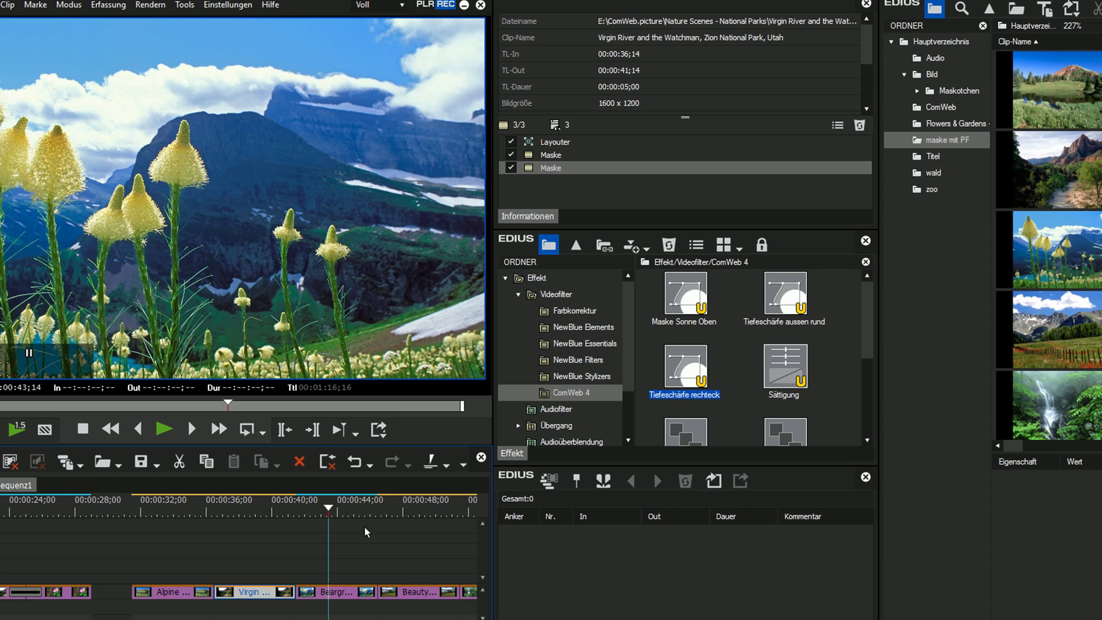
click(786, 293)
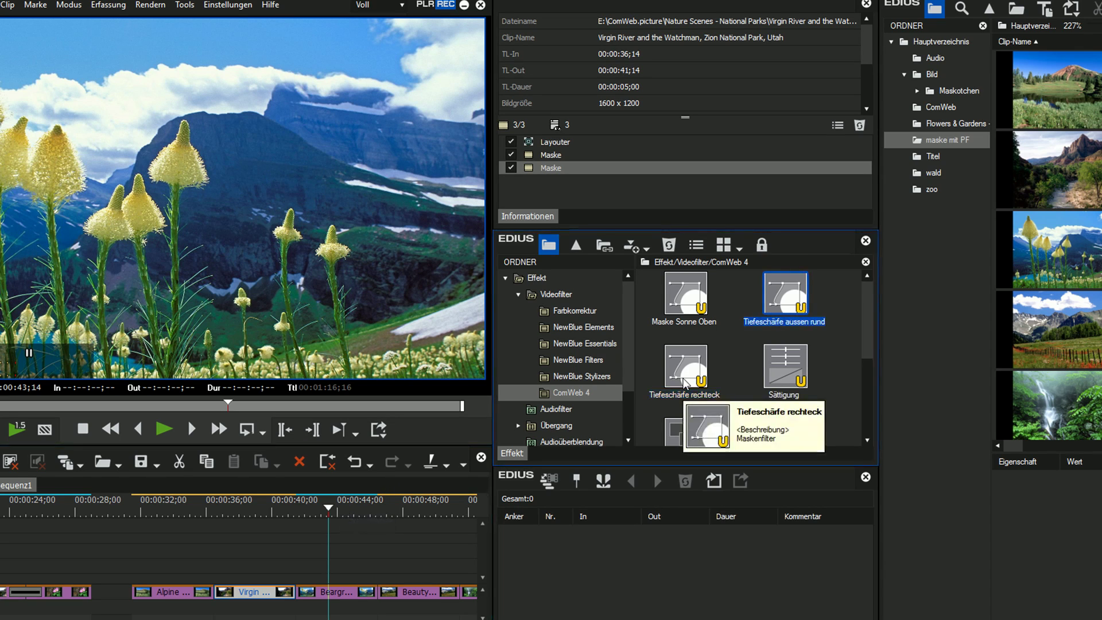
drag(785, 304, 353, 597)
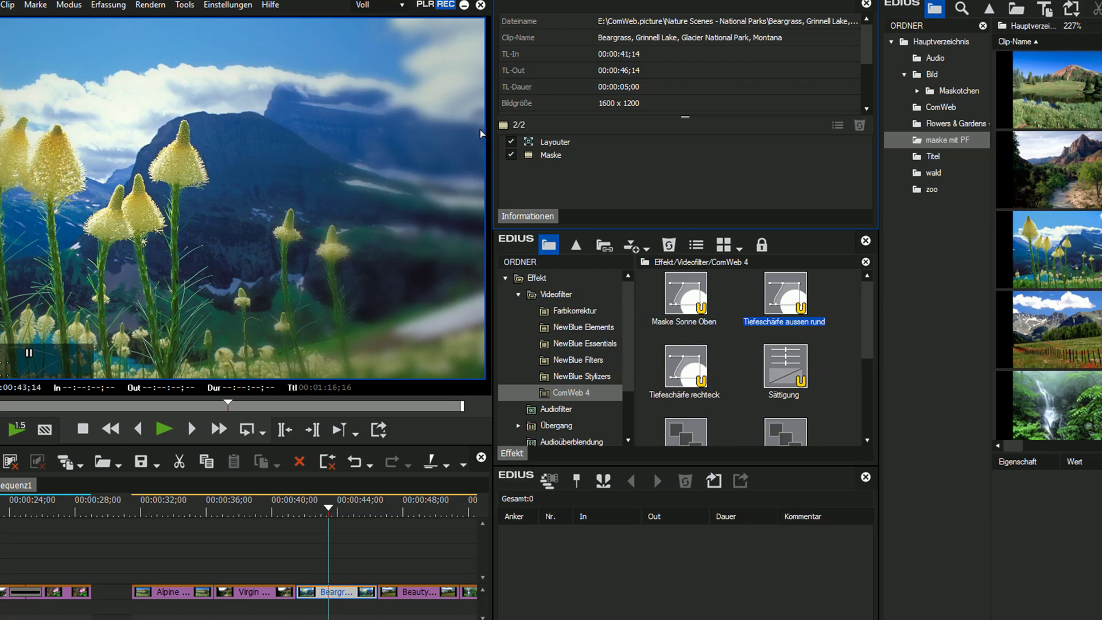
Open the Beargrass clip's Maske settings, stretch the ellipse to about 175 % in X, and move it over the flowers in the picture's left half.
double_click(550, 156)
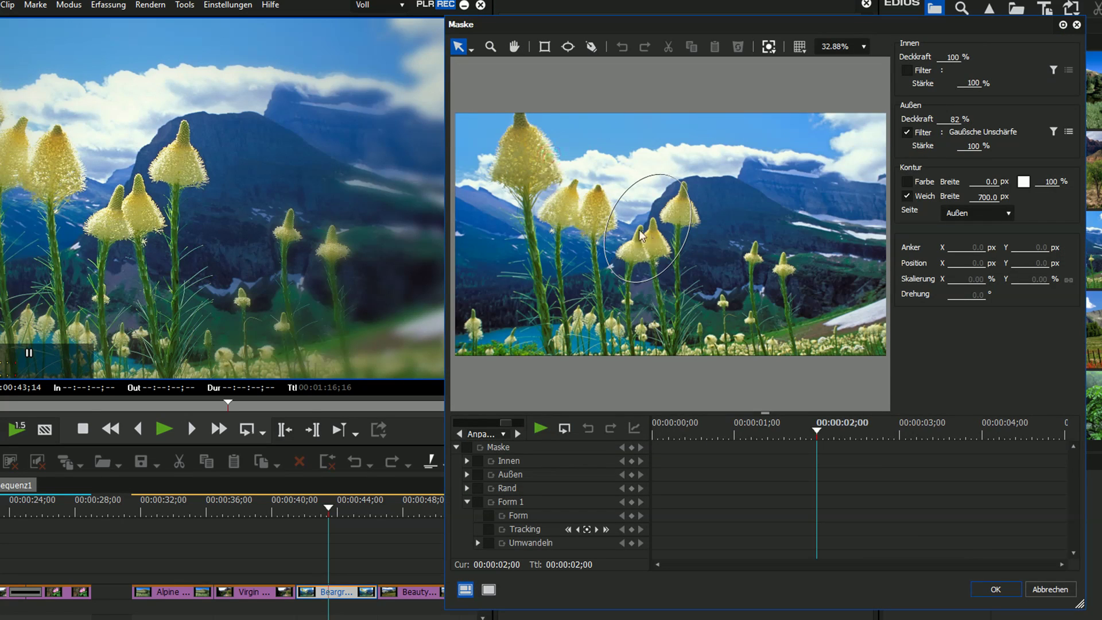
drag(656, 237, 588, 212)
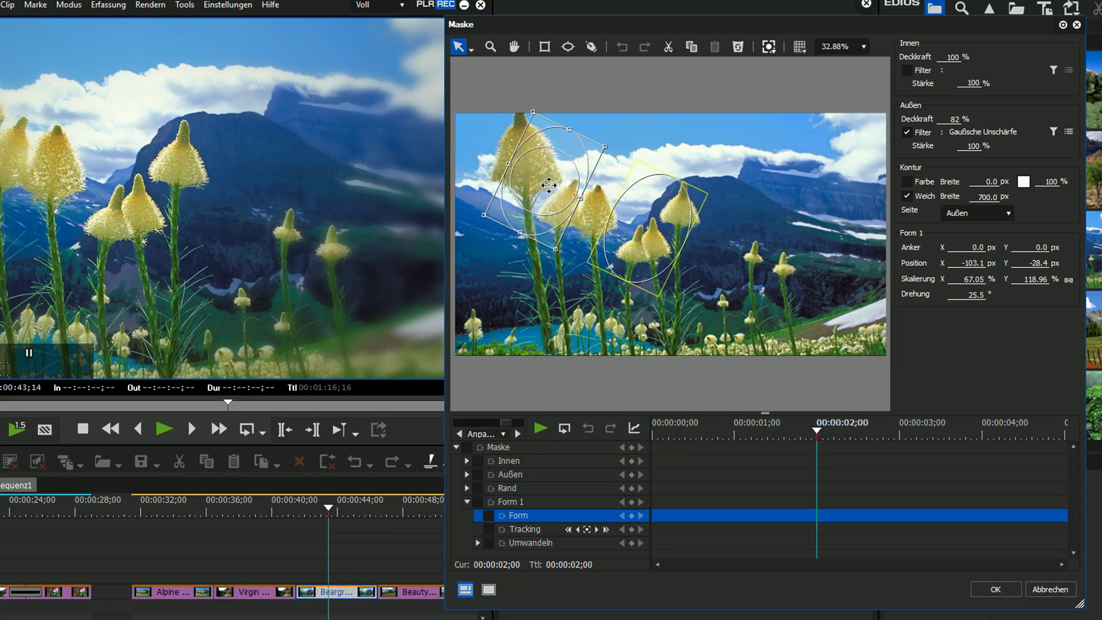
drag(581, 201, 623, 231)
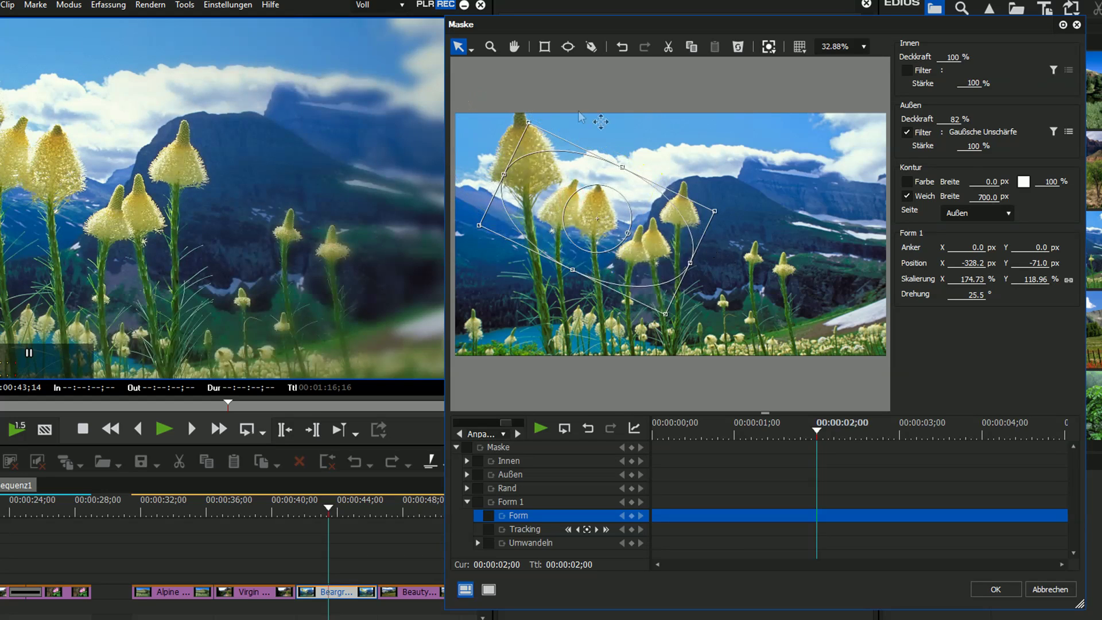
drag(609, 208, 829, 247)
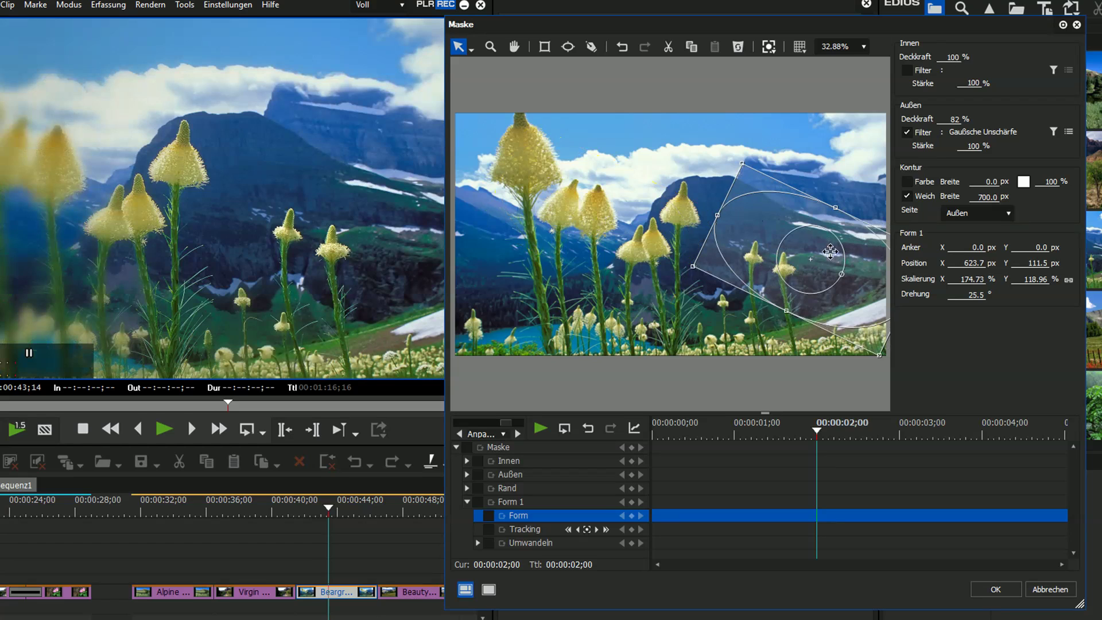
drag(830, 252, 626, 240)
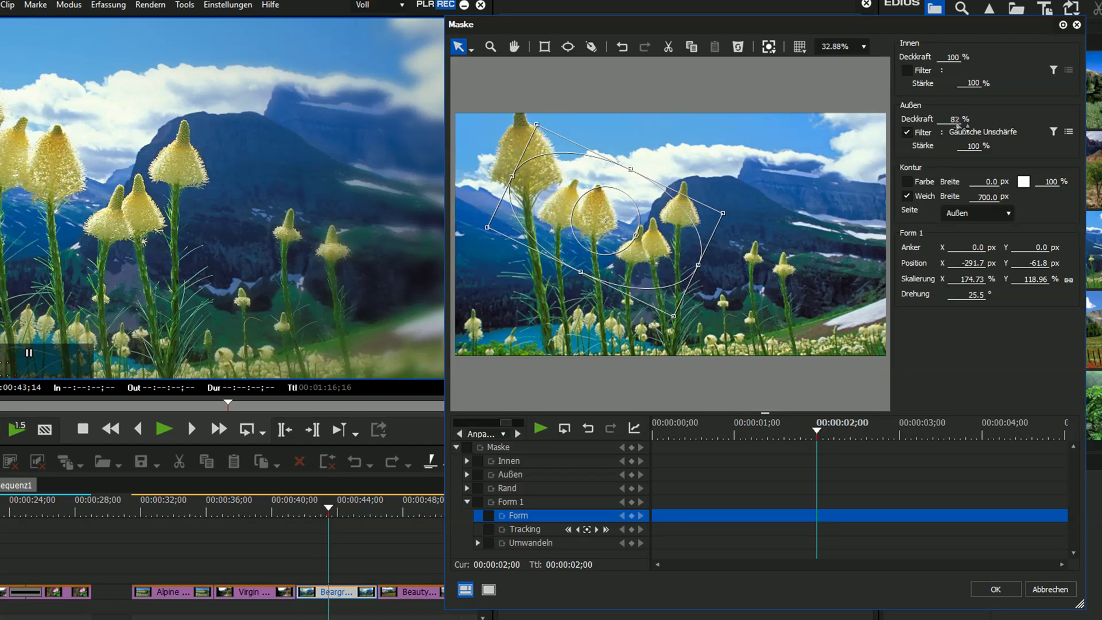
Try the outer Gaußsche Unschärfe at a strength of 0 % and restore it to 100 %.
mouse_move(977, 148)
mouse_down()
mouse_move(994, 255)
mouse_move(1006, 224)
mouse_move(996, 150)
mouse_up()
text(0)
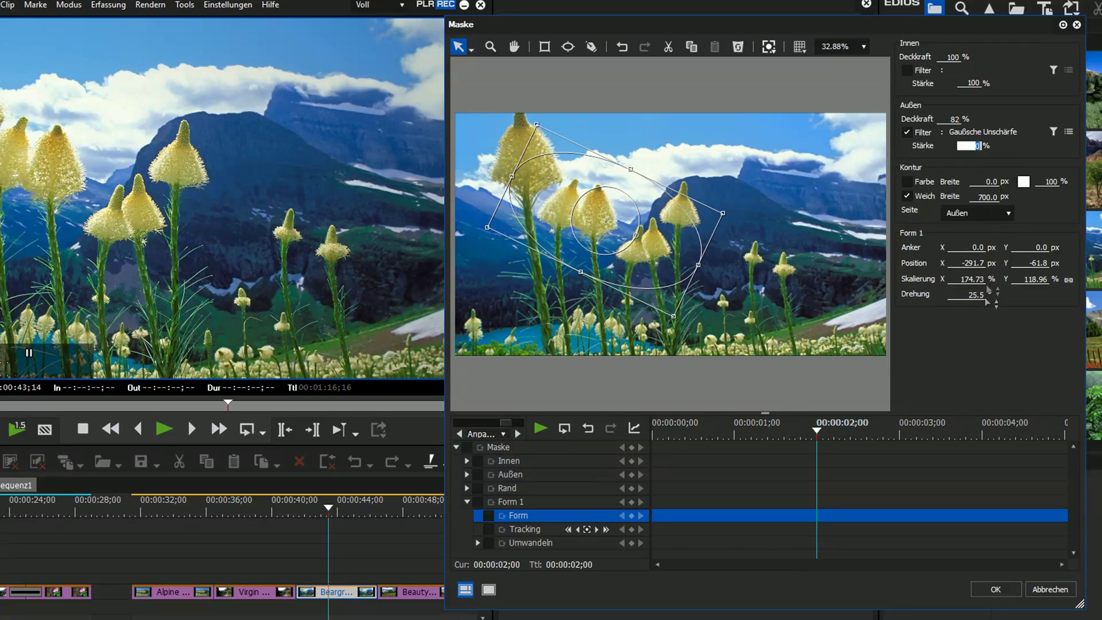
drag(991, 315, 972, 79)
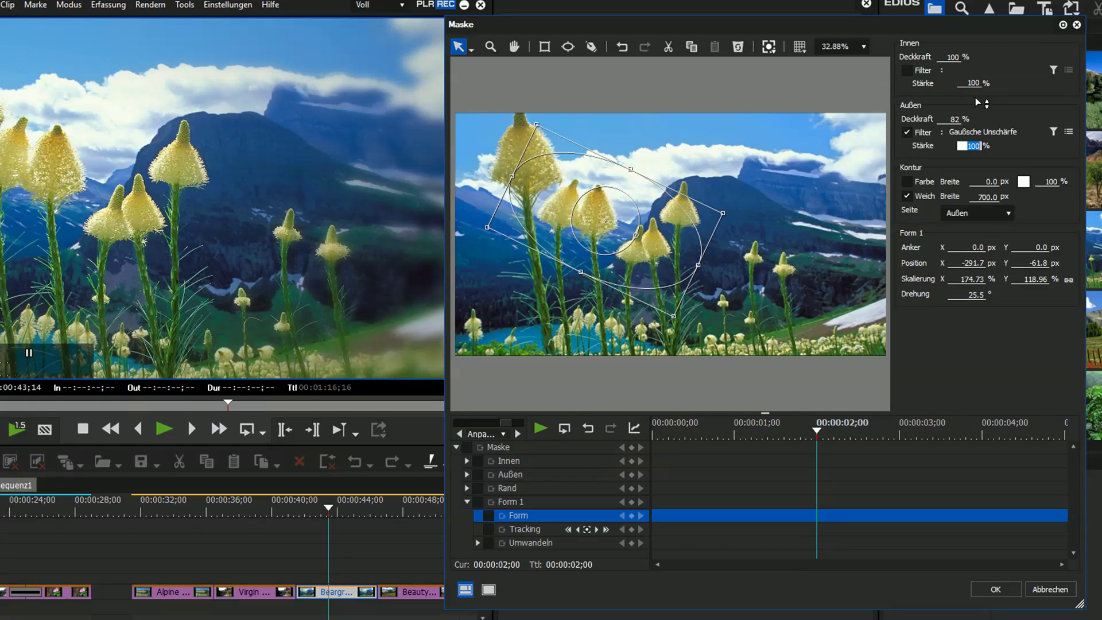
Fine-tune the ellipse's position over the flowers to about X -362 px, Y -95 px.
mouse_move(585, 223)
mouse_down()
mouse_move(581, 205)
mouse_move(565, 224)
mouse_up()
click(570, 236)
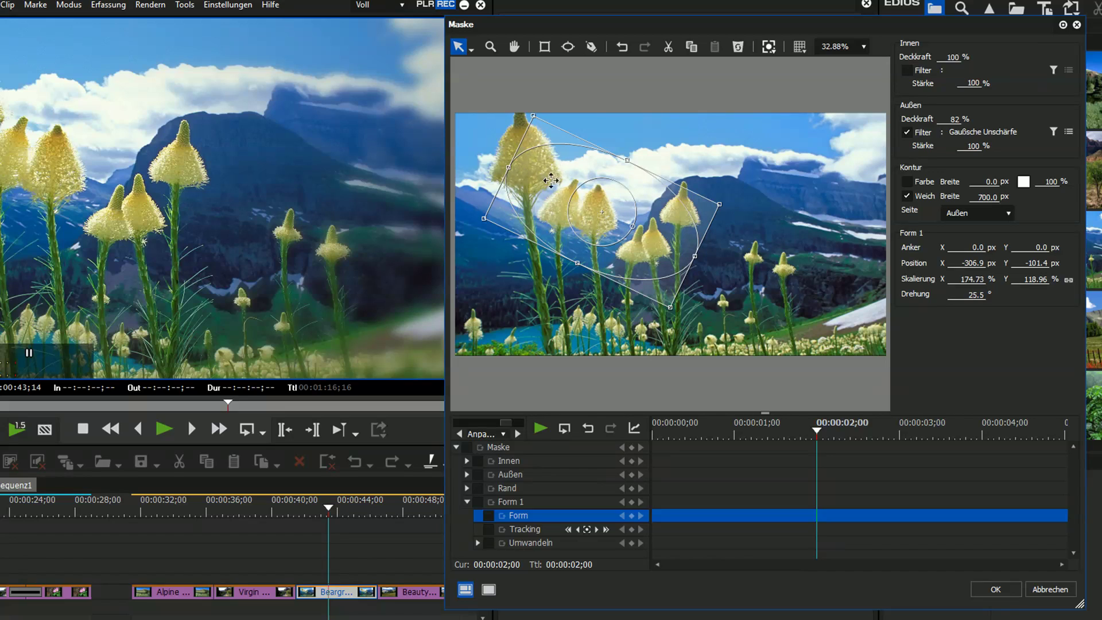
drag(605, 214, 593, 216)
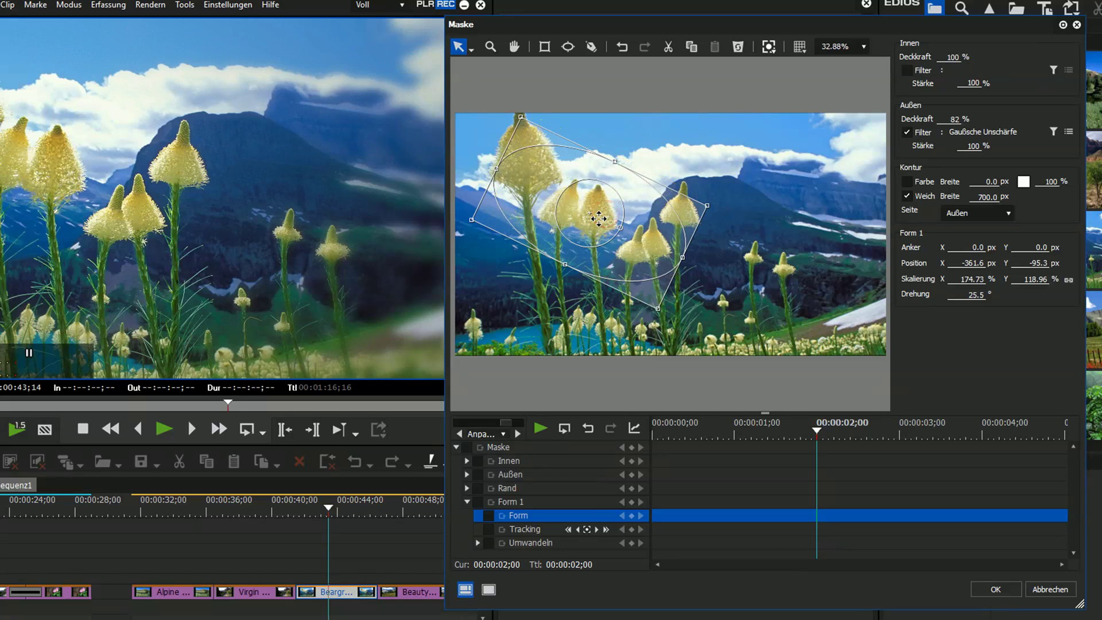
Enable the inner area's filter and assign Primäre Farbkorrektur from the Farbkorrektur video filters to it.
click(907, 69)
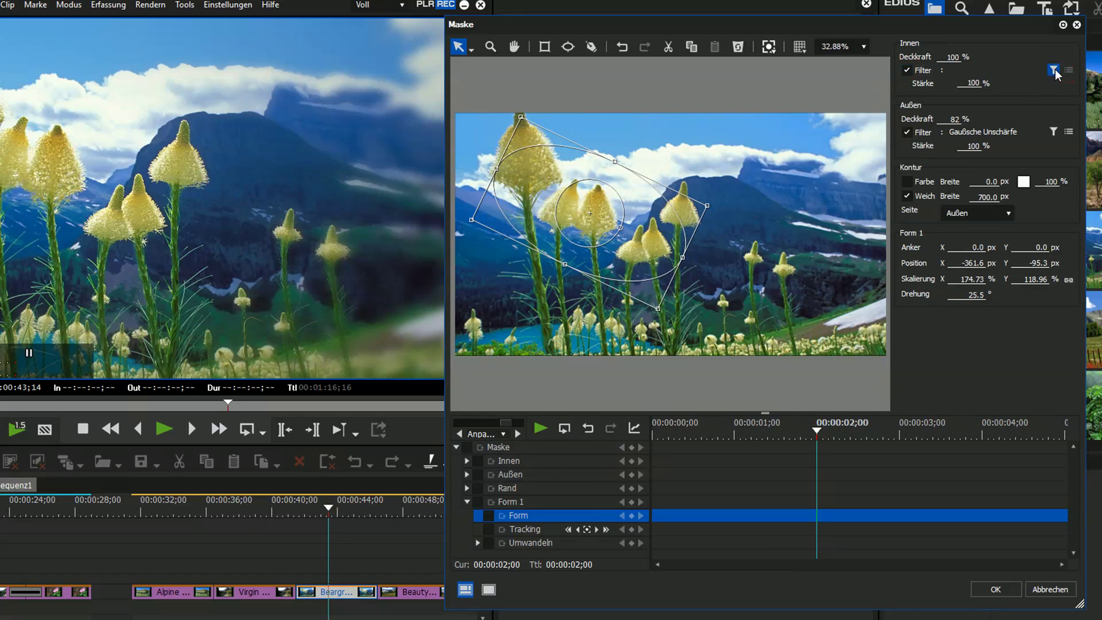
click(1053, 70)
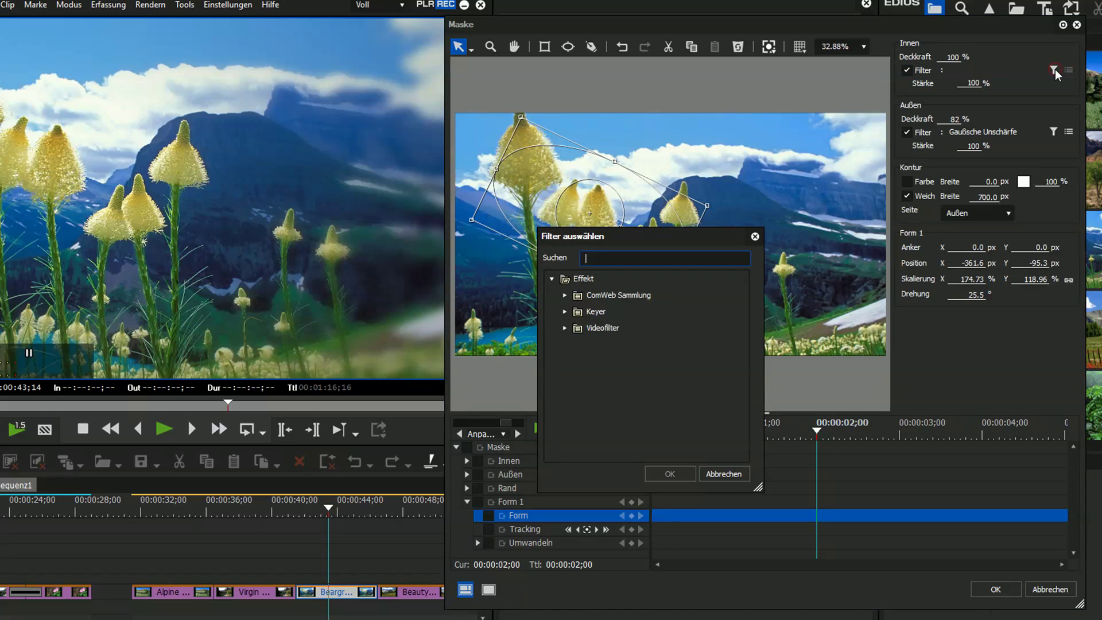
double_click(572, 330)
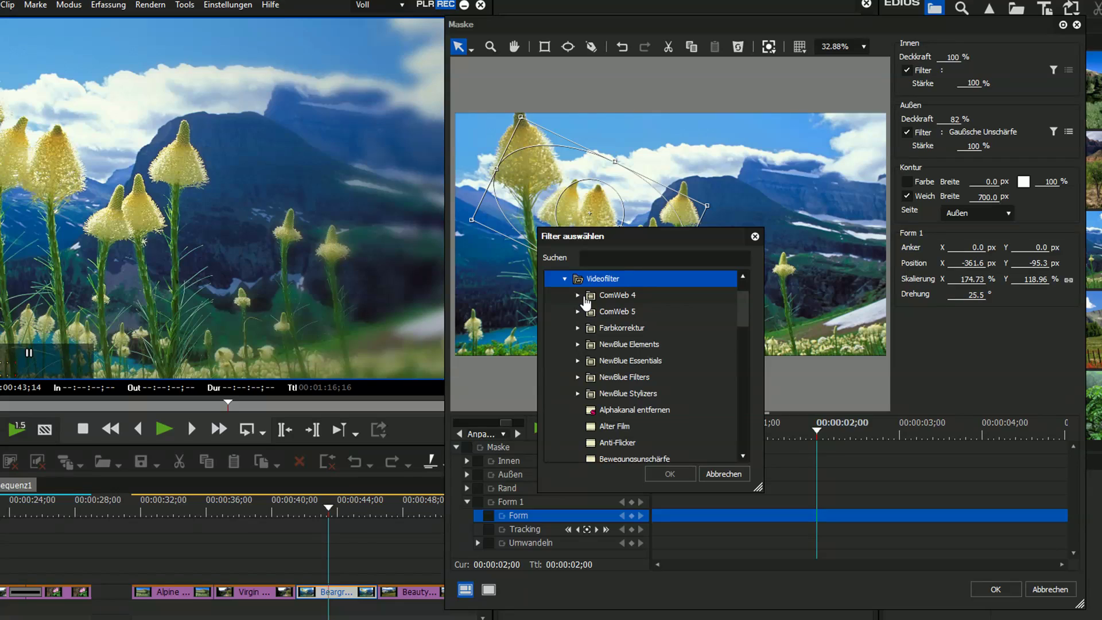
click(578, 328)
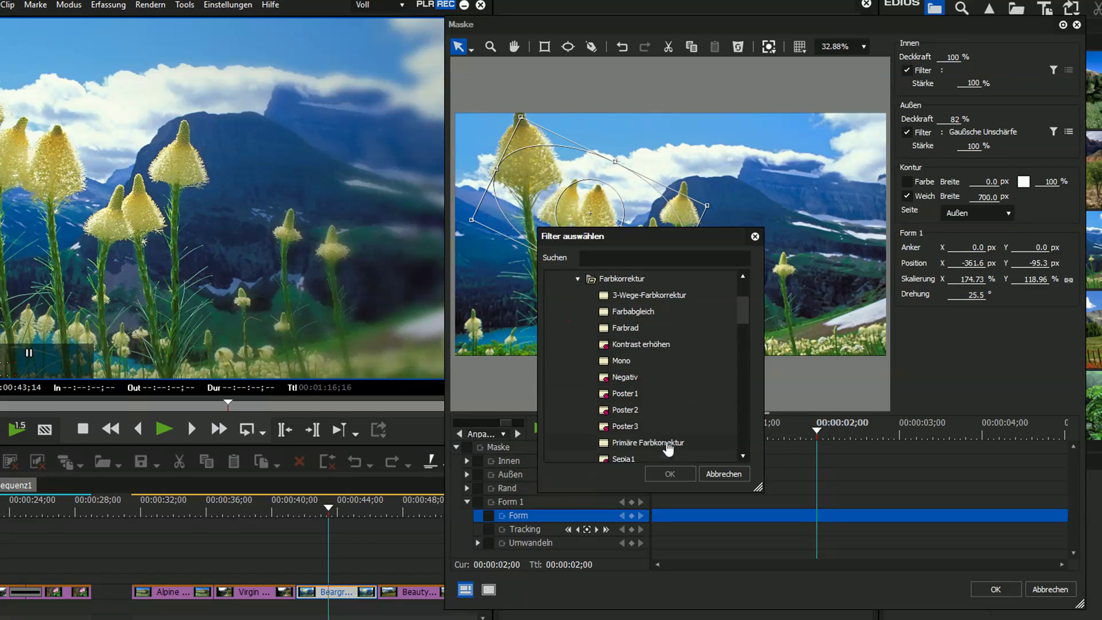
click(671, 442)
click(677, 475)
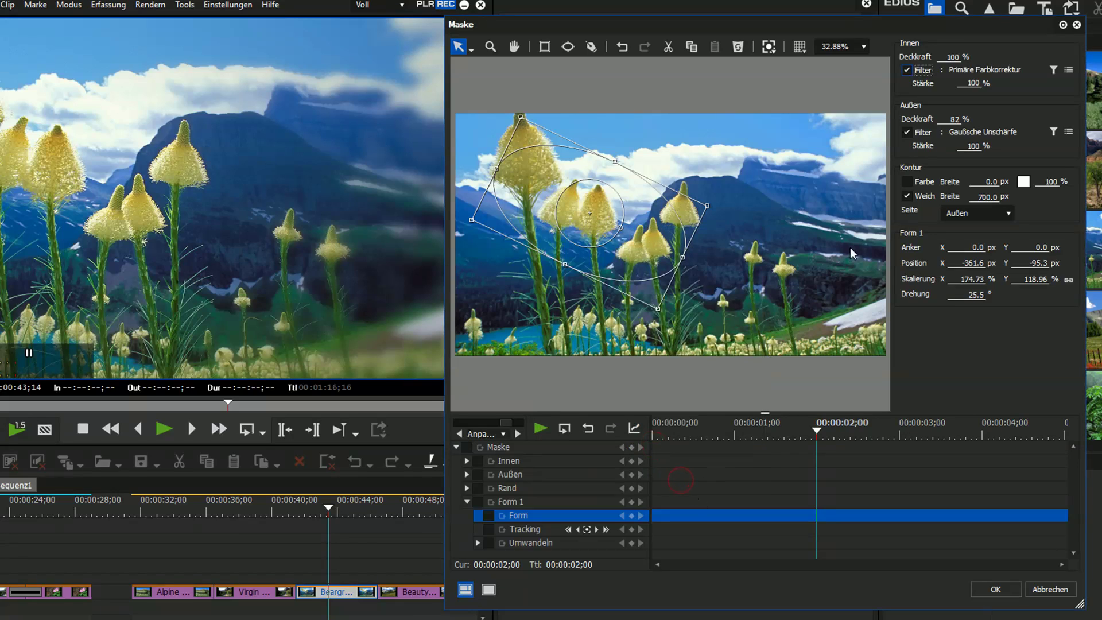
Set the inner Primäre Farbkorrektur's Belichtung to about 5, raise its Sättigung slightly, and apply the mask settings.
click(1068, 70)
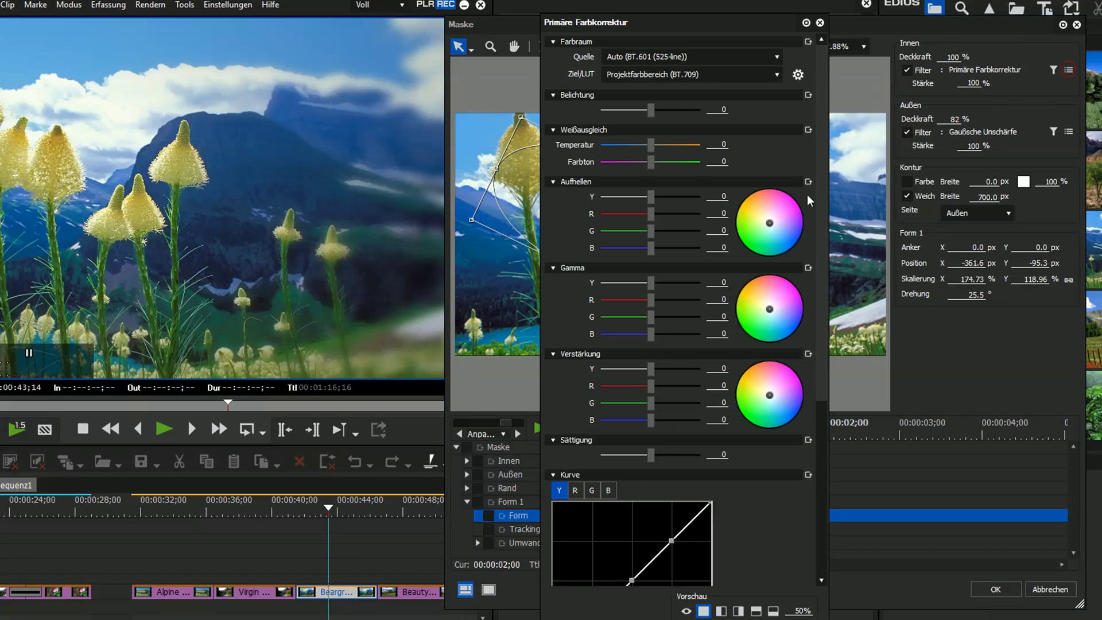
mouse_move(653, 109)
mouse_down()
mouse_move(670, 108)
mouse_move(656, 115)
mouse_up()
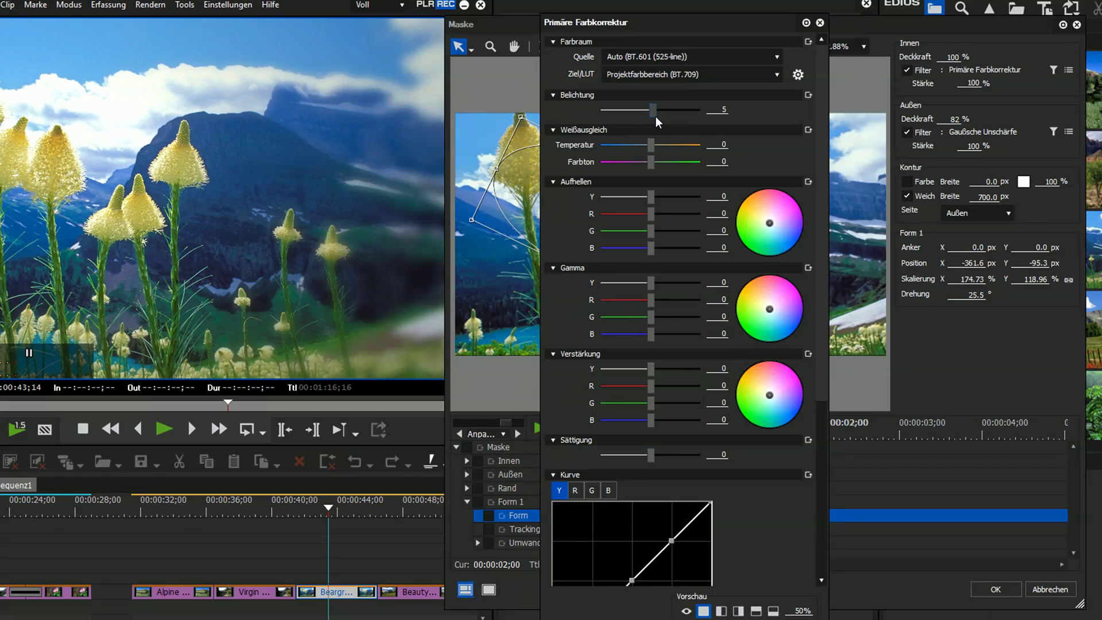
drag(651, 455, 658, 457)
key(Return)
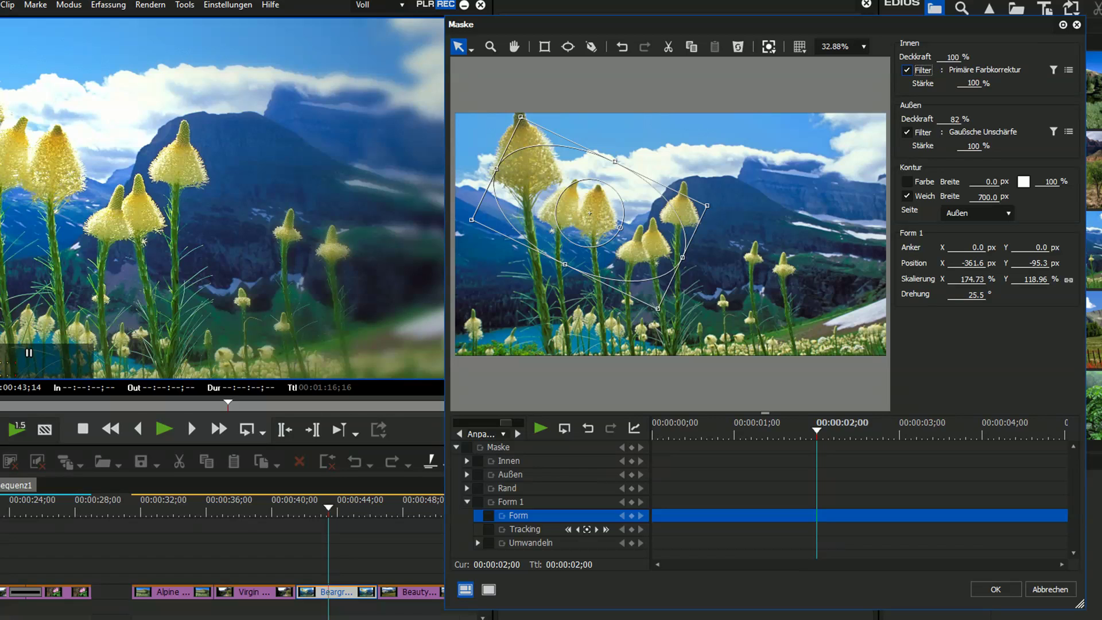
click(995, 589)
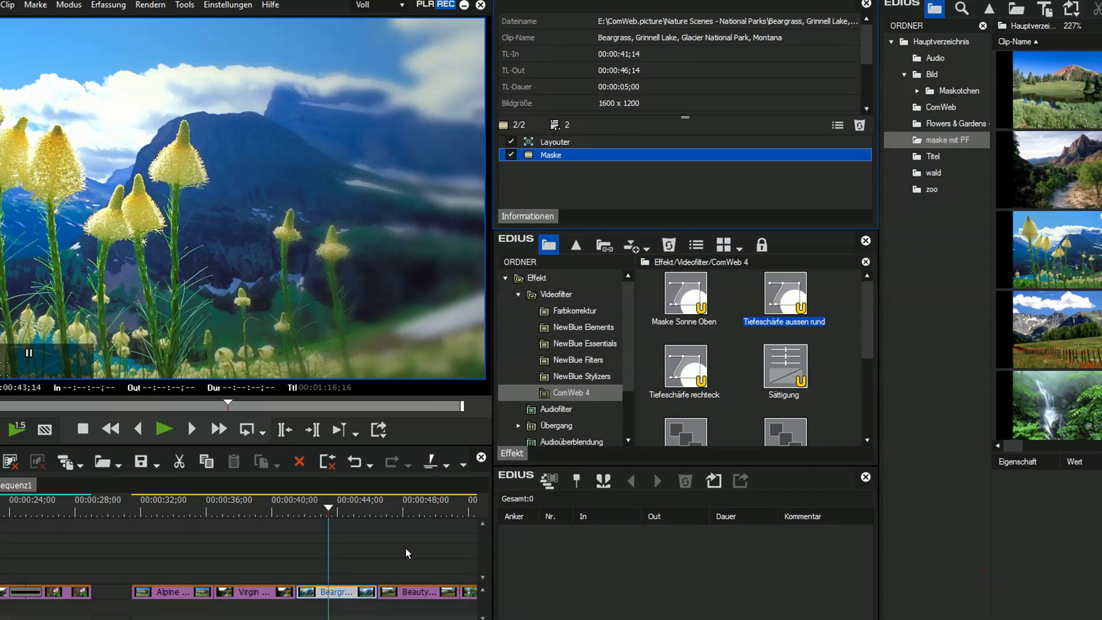
Apply the Maske Sonne Oben preset to the Beauty Beyond Borders clip and open its mask settings.
mouse_move(408, 510)
mouse_down()
mouse_move(426, 505)
mouse_move(405, 520)
mouse_move(418, 515)
mouse_up()
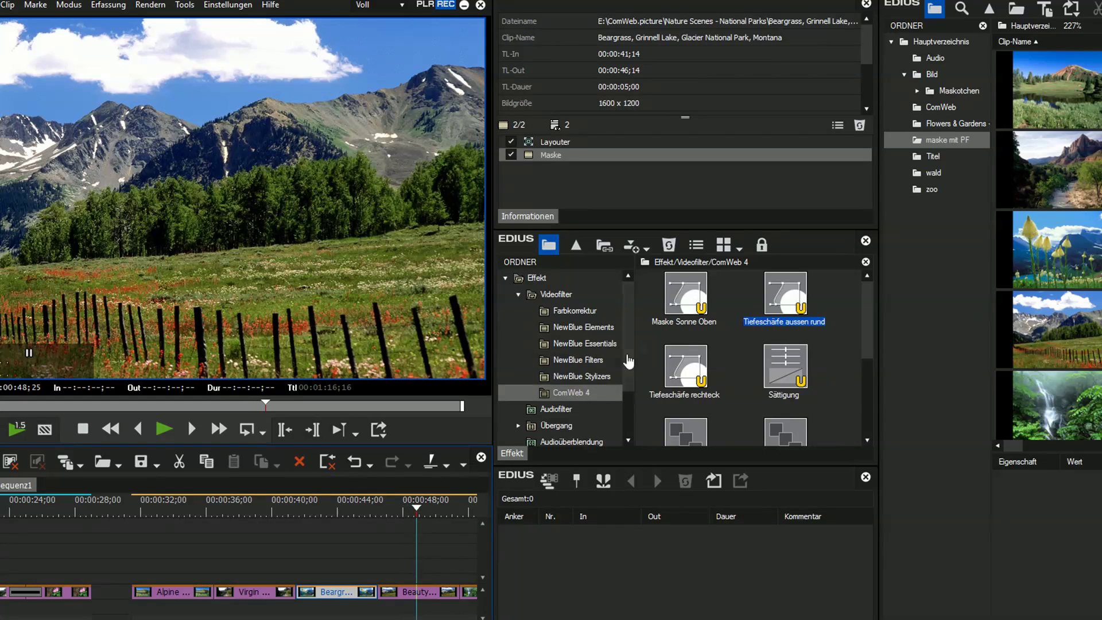
drag(684, 294, 424, 596)
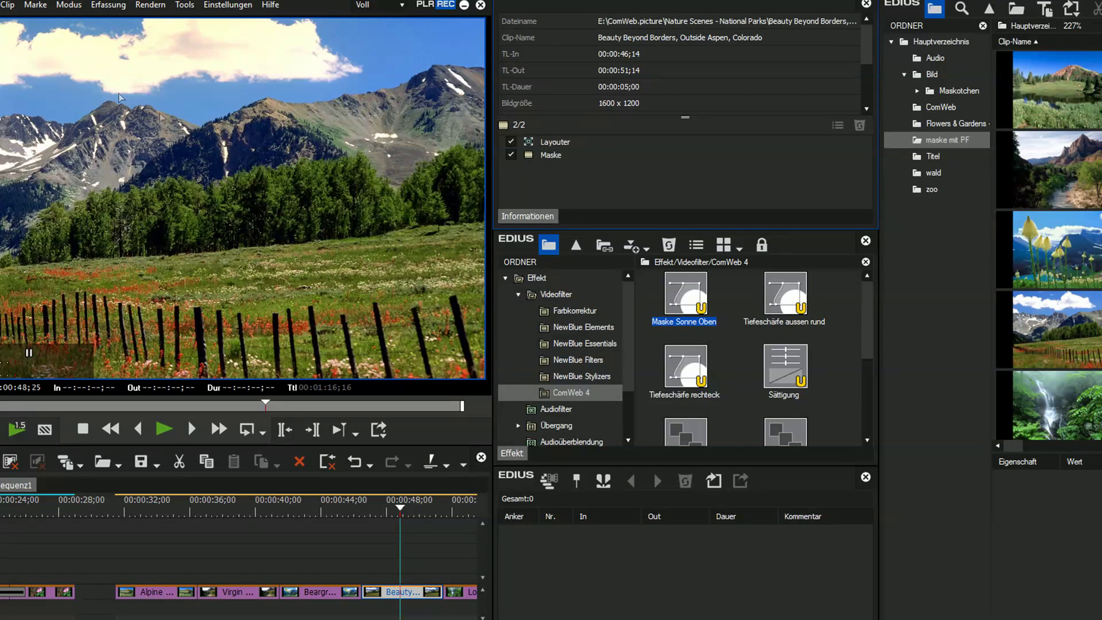
double_click(576, 154)
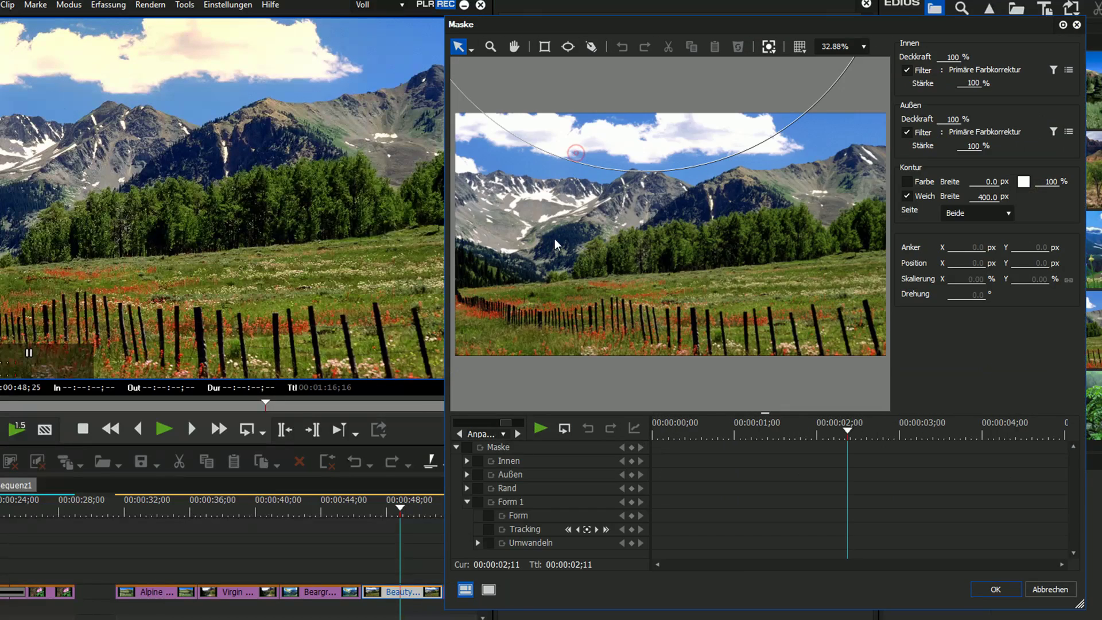
Move the large ellipse down over the mountains to about X 493 px, Y -1003 px and apply the mask settings.
click(688, 129)
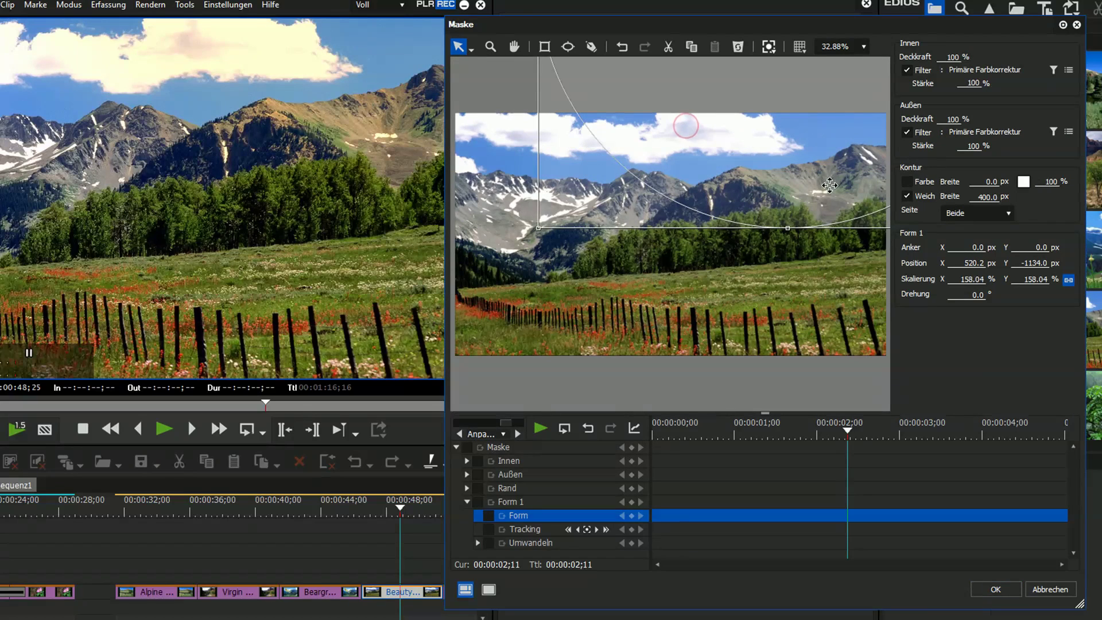
drag(688, 129, 783, 188)
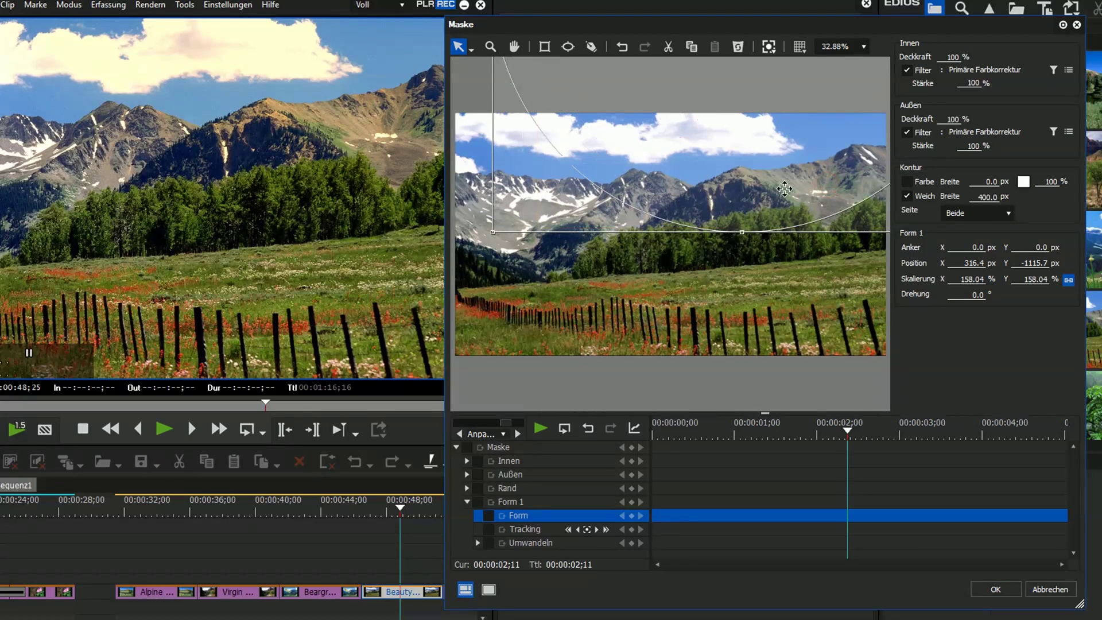
drag(783, 188, 824, 214)
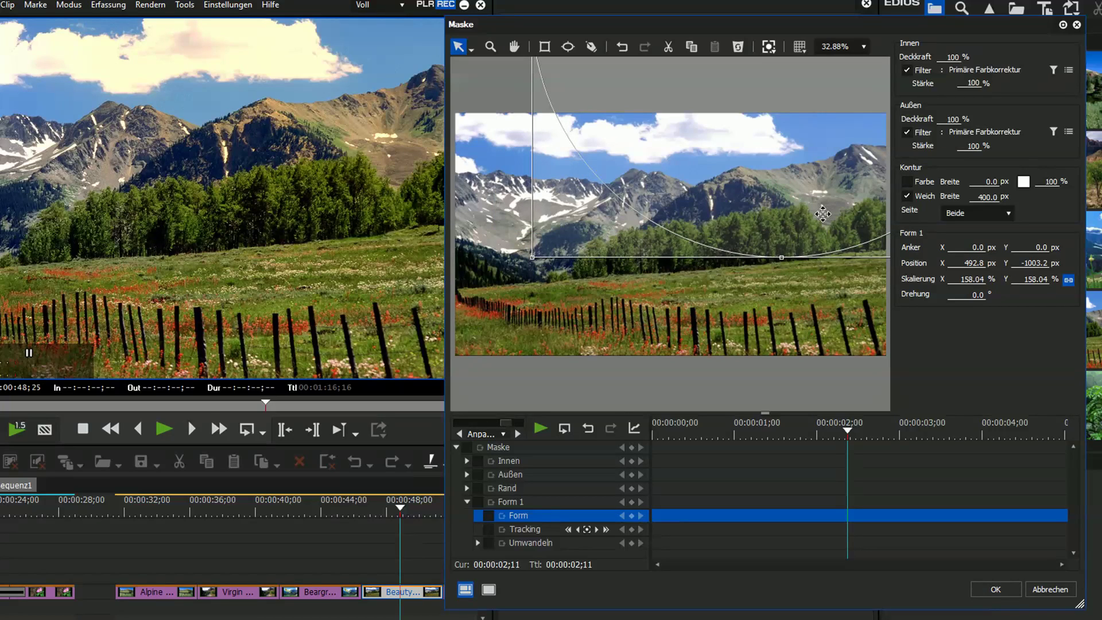
click(1002, 592)
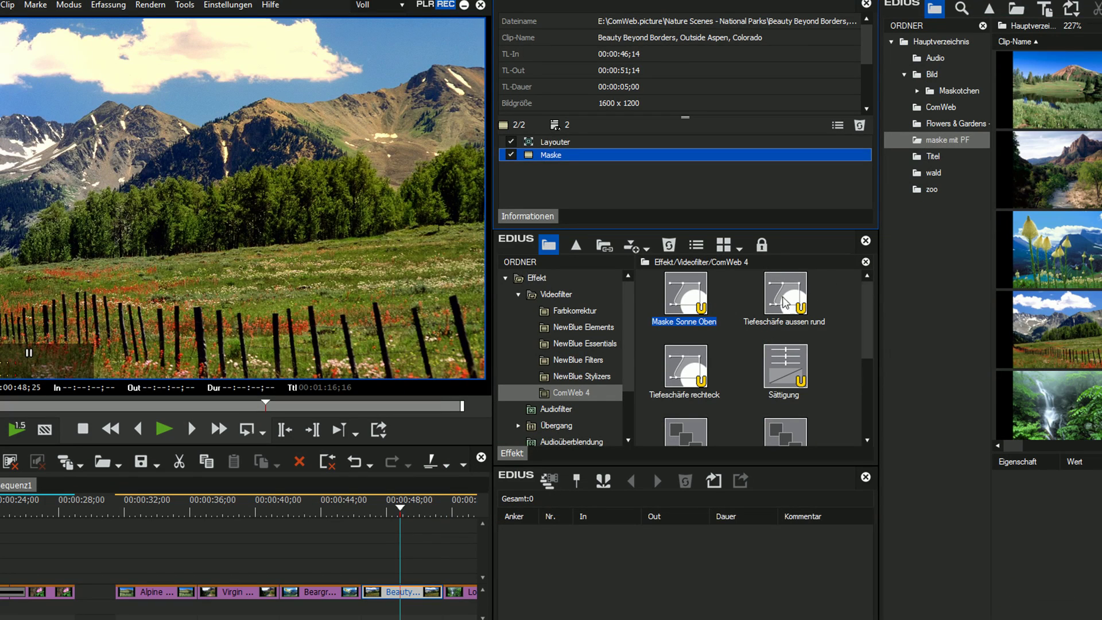
Add the Maske basis preset to the Beauty Beyond Borders clip as a second mask and open its settings.
mouse_move(791, 379)
drag(865, 314, 878, 388)
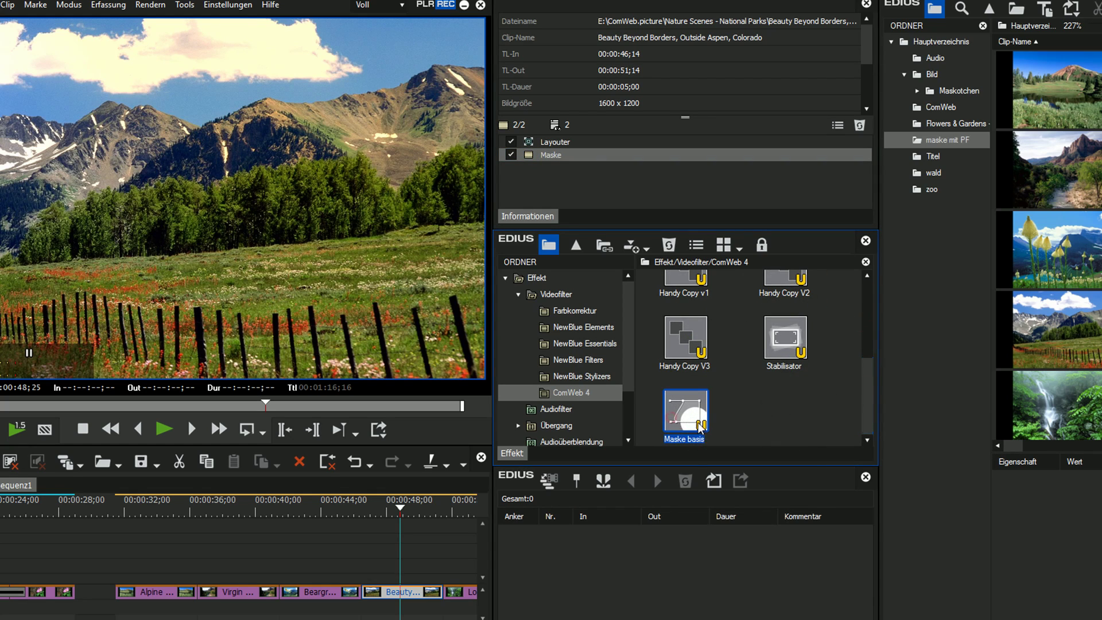
drag(689, 416, 548, 168)
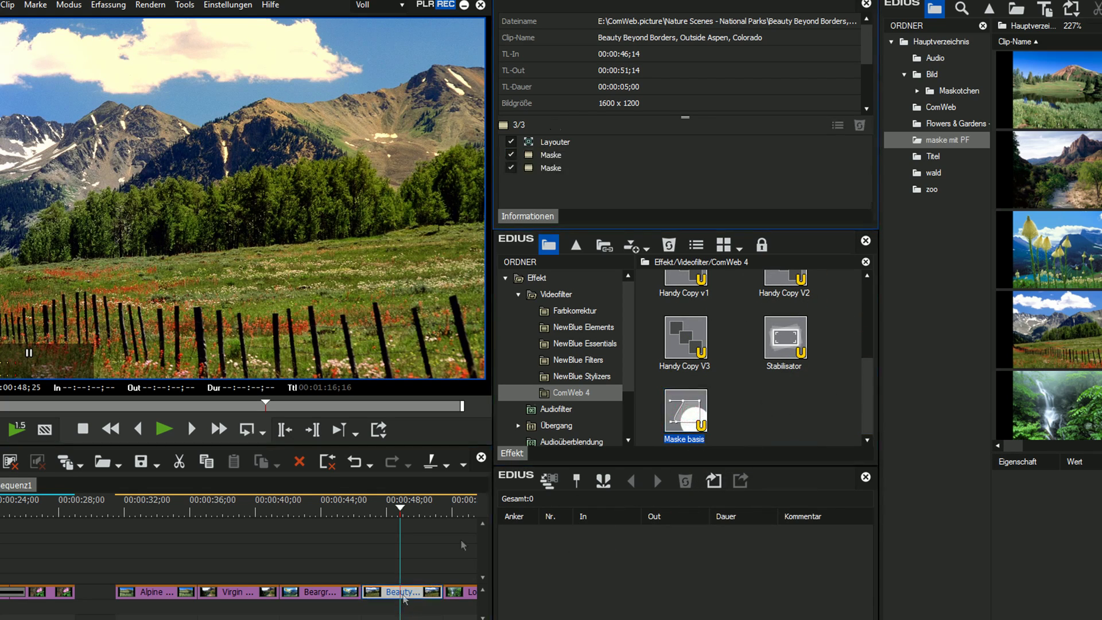
click(545, 167)
double_click(545, 167)
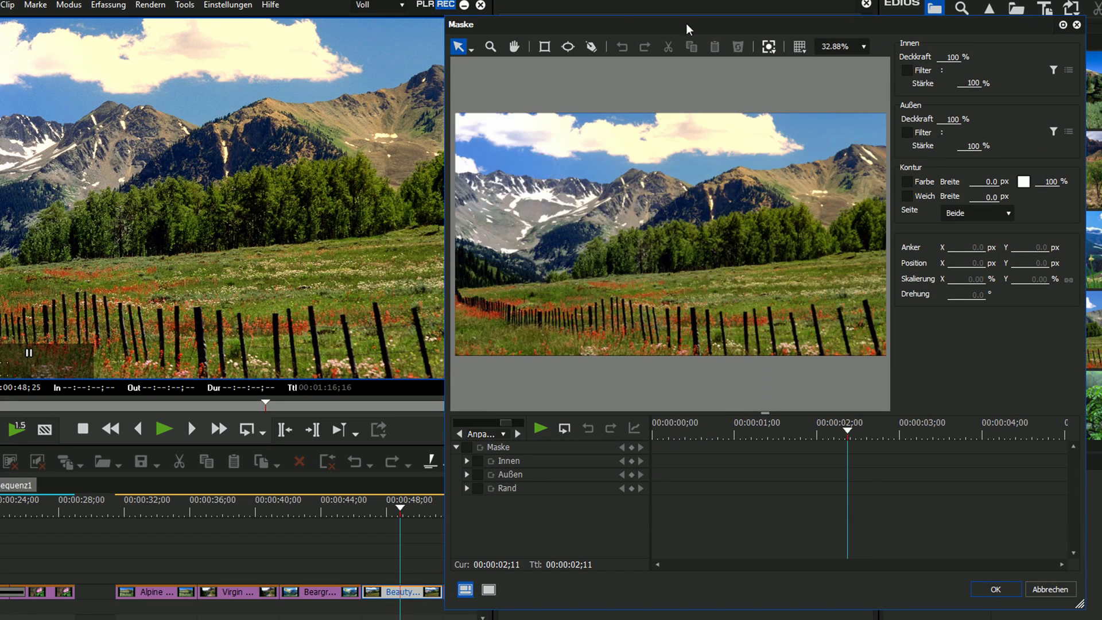
Draw a wide rectangular mask over the meadow and fence, tilted about -4.3° and positioned near X 35 px, Y 435 px.
scroll(691, 233, down, 2)
scroll(688, 244, down, 1)
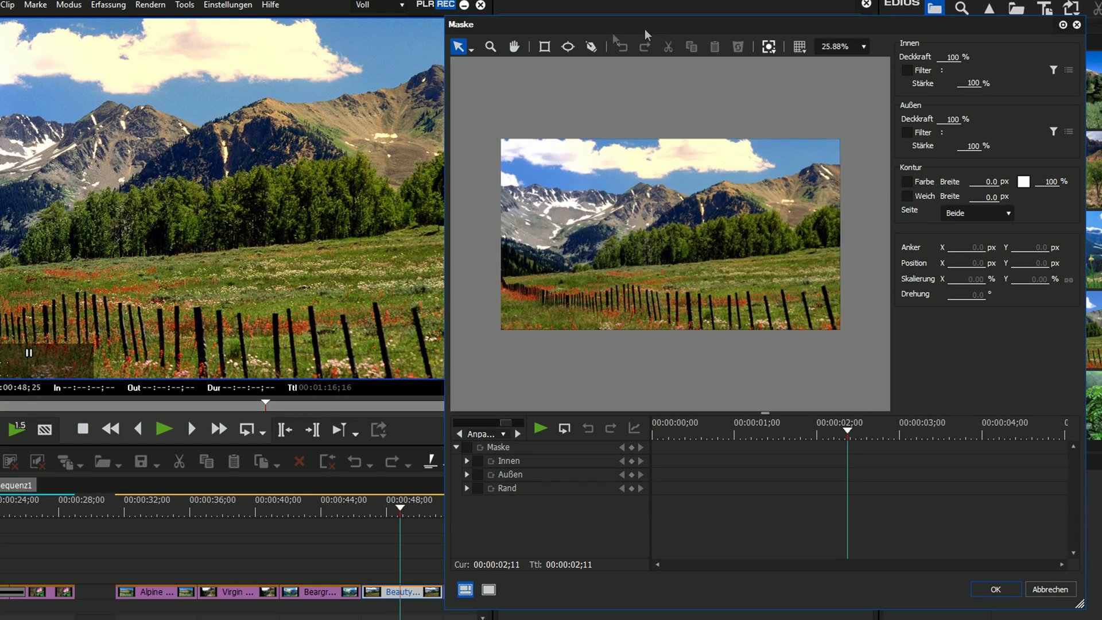
click(541, 47)
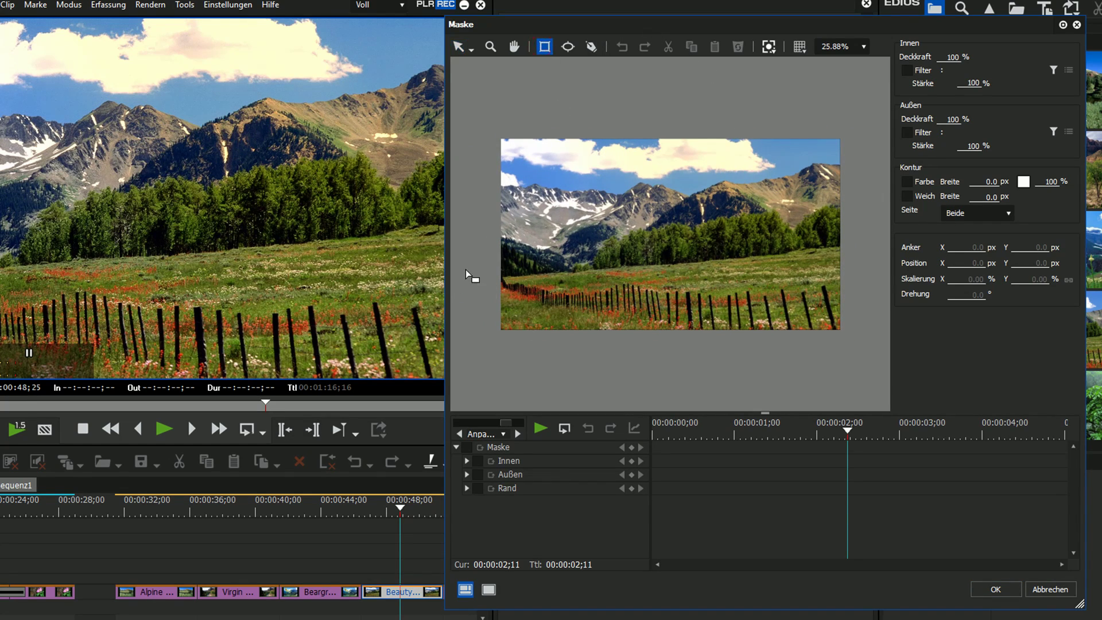
mouse_move(465, 264)
mouse_down()
mouse_move(1000, 327)
mouse_move(873, 363)
mouse_move(874, 353)
mouse_up()
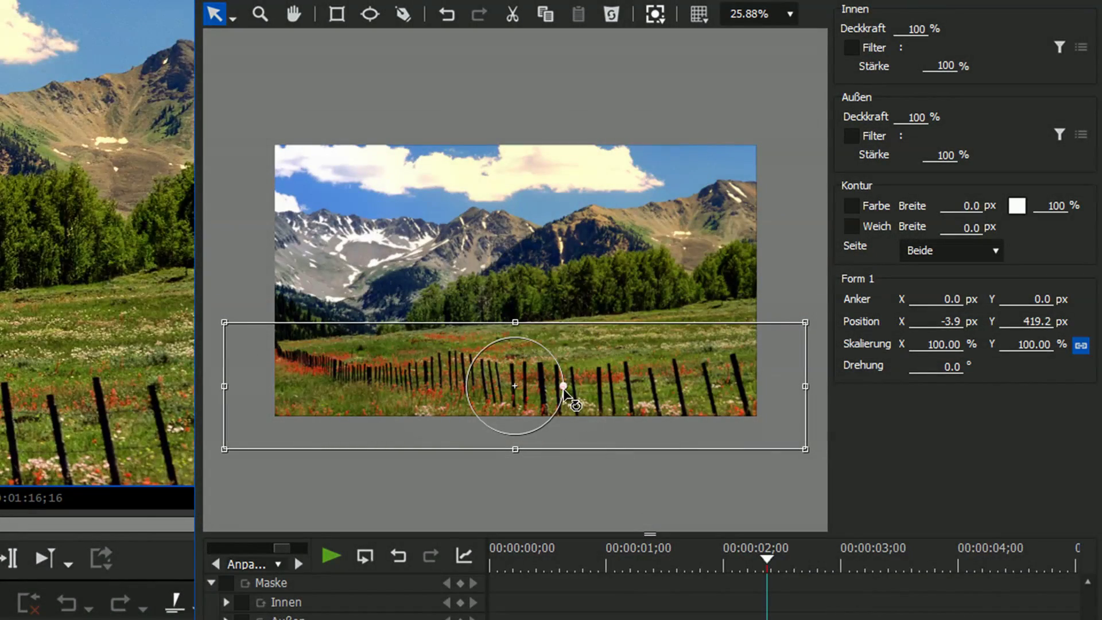
drag(563, 386, 541, 390)
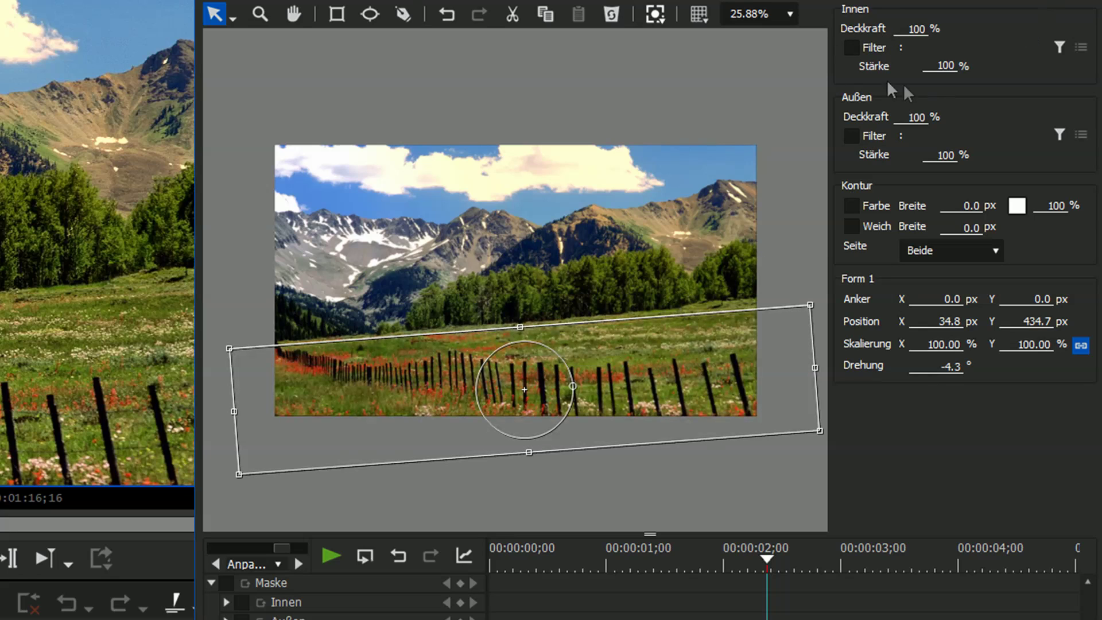
Assign Primäre Farbkorrektur from the Farbkorrektur video filters to the rectangle's inner area.
click(1059, 46)
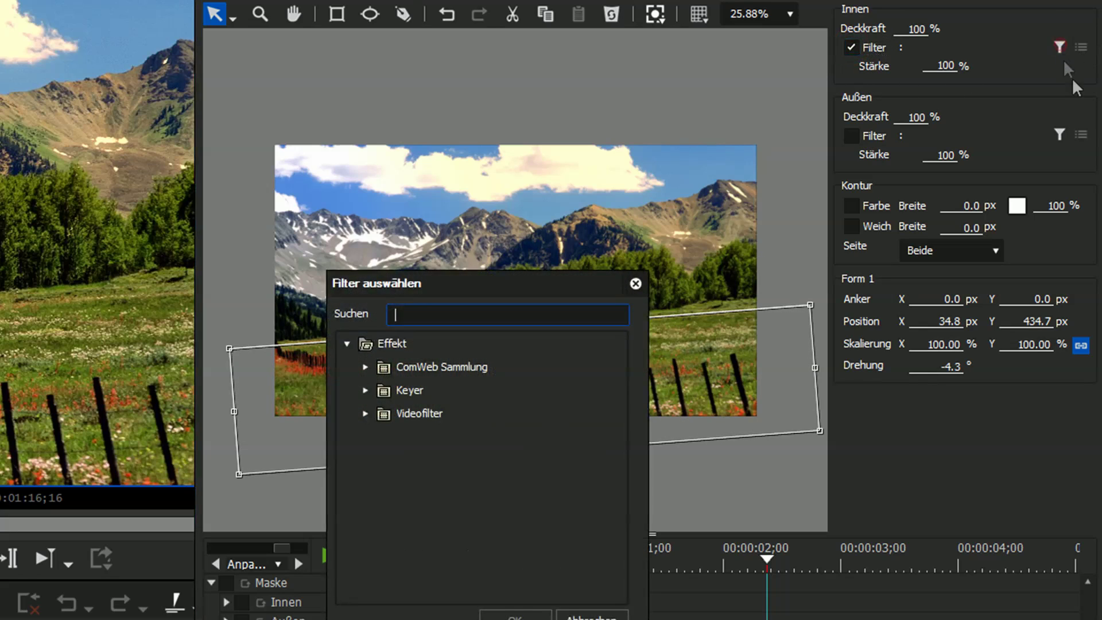
click(370, 419)
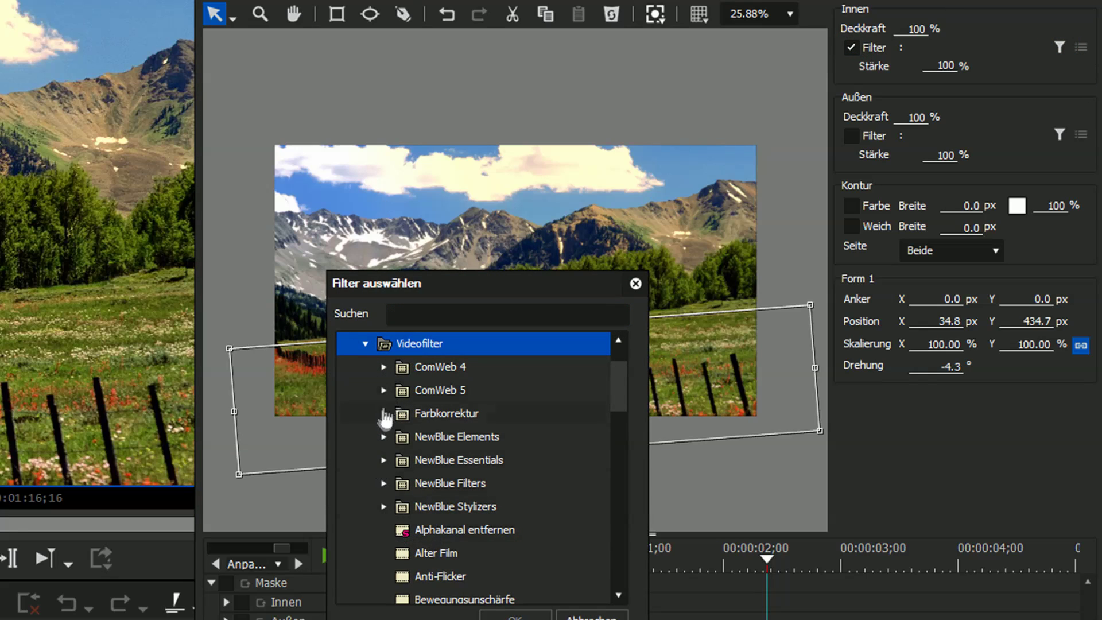
click(385, 413)
click(508, 577)
click(515, 616)
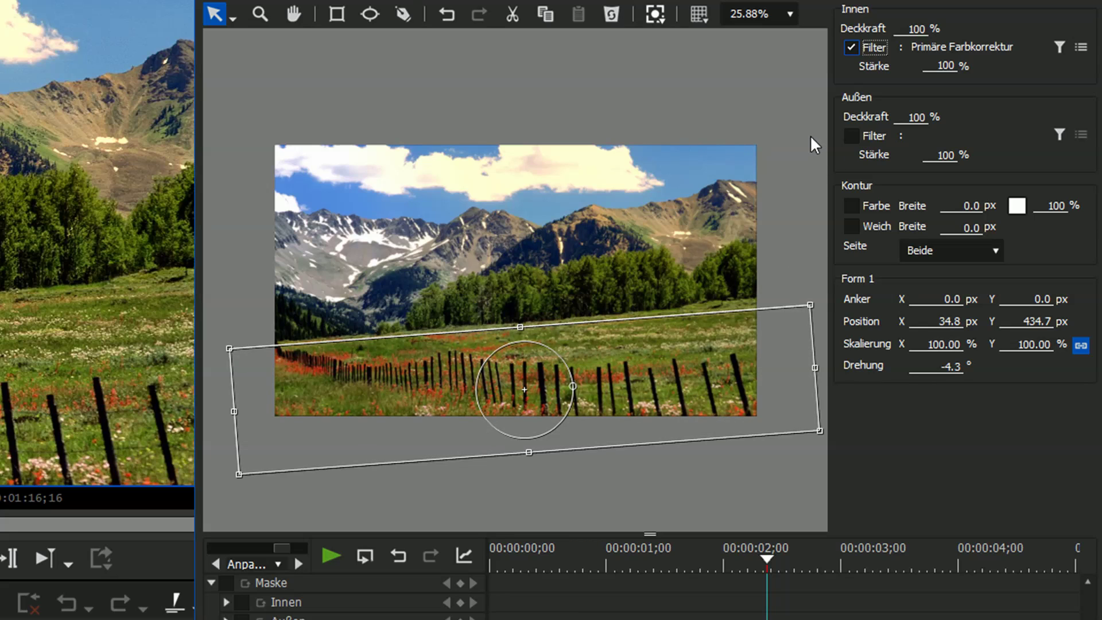
Set the inner Primäre Farbkorrektur's Sättigung to 51, Temperatur to 20, Farbton to 7 and Belichtung to about 4, and apply the mask settings.
click(1080, 46)
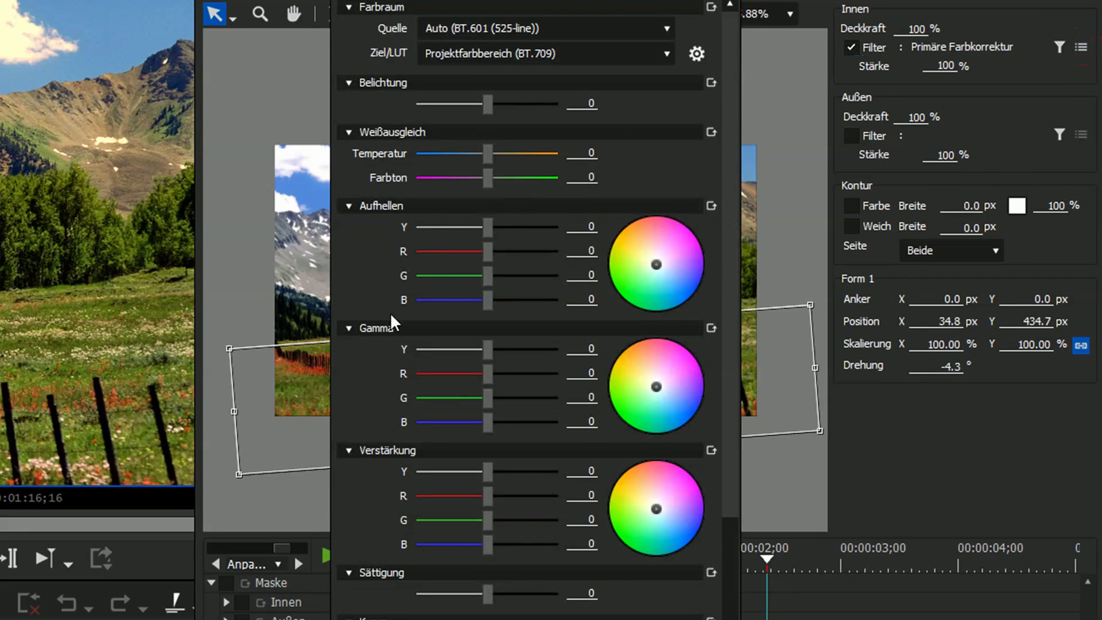
drag(487, 593, 522, 597)
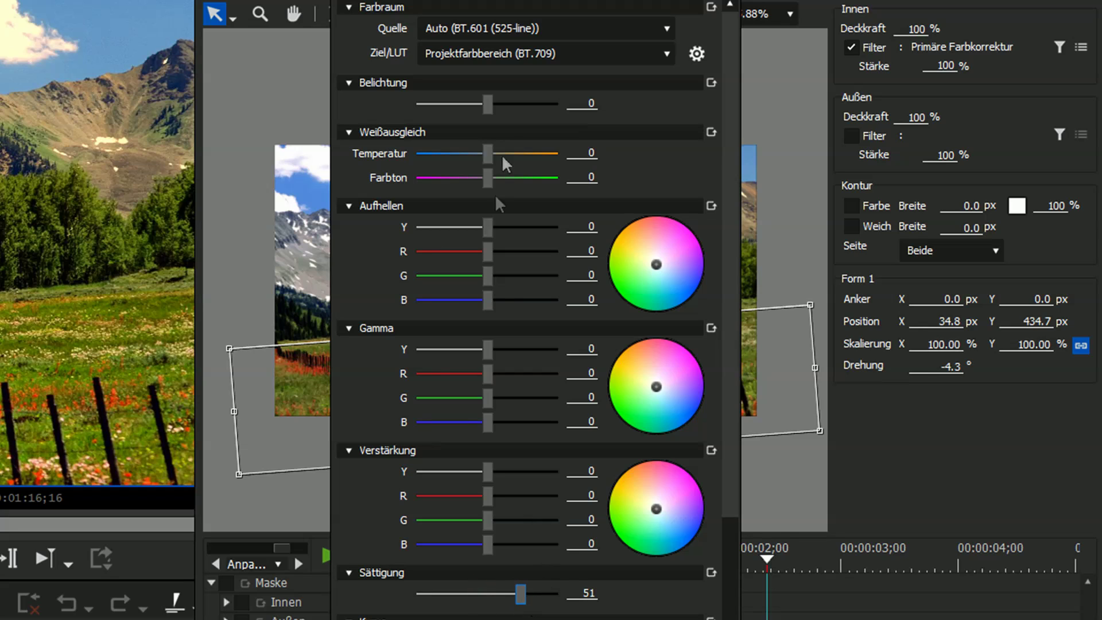
drag(492, 157, 501, 156)
drag(488, 179, 492, 184)
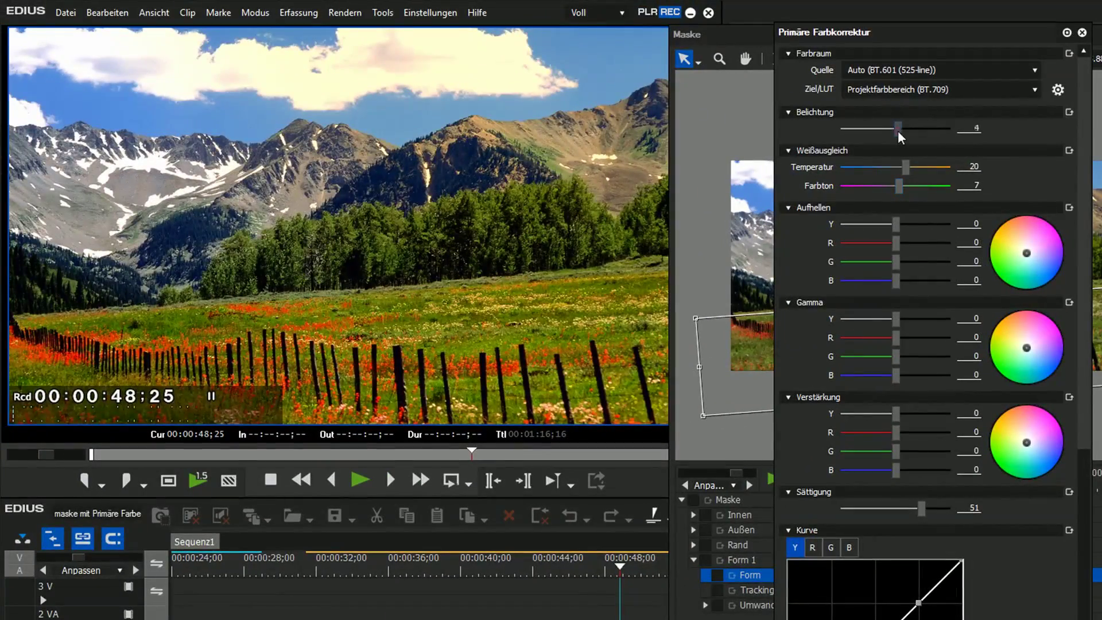
click(899, 129)
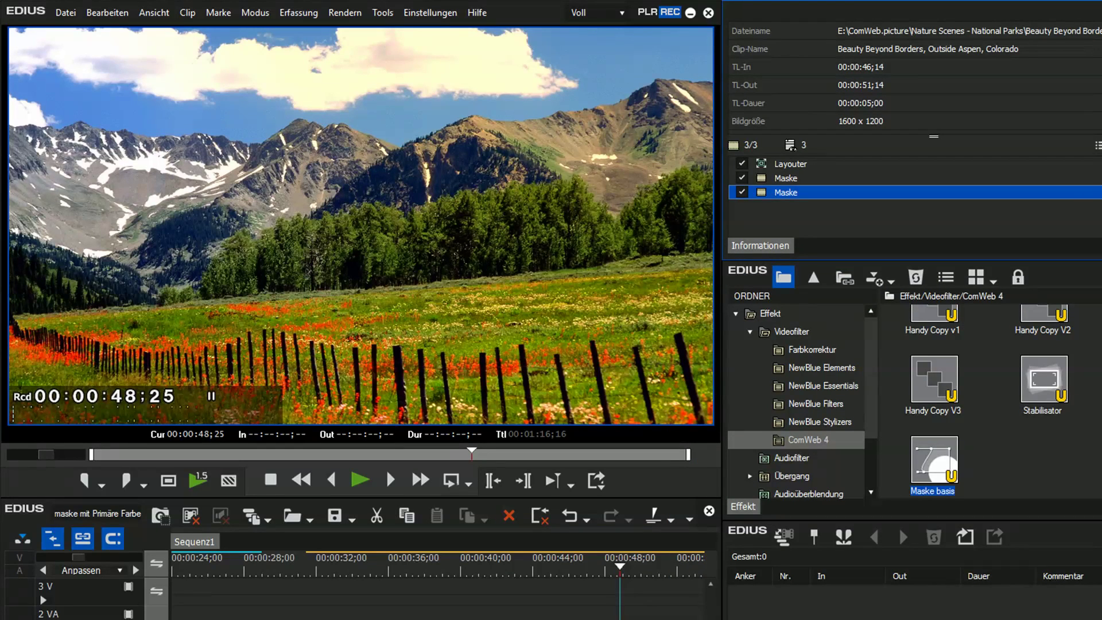
Disable both Maske filters on the Beauty Beyond Borders clip and re-enable them to compare the image without and with masks.
click(742, 179)
click(739, 192)
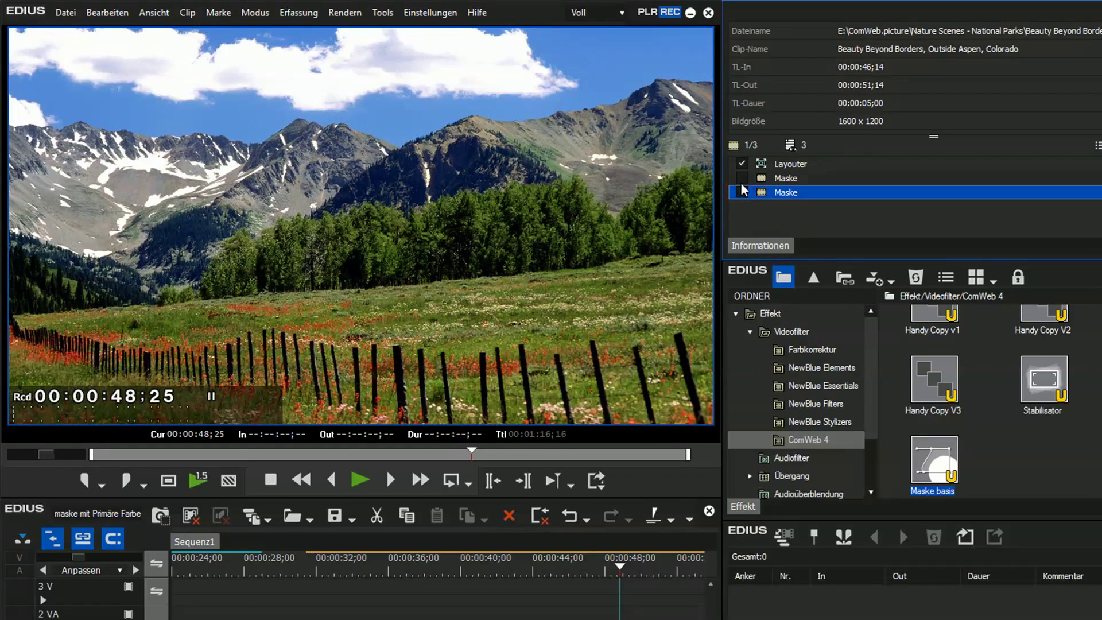
click(738, 193)
click(742, 178)
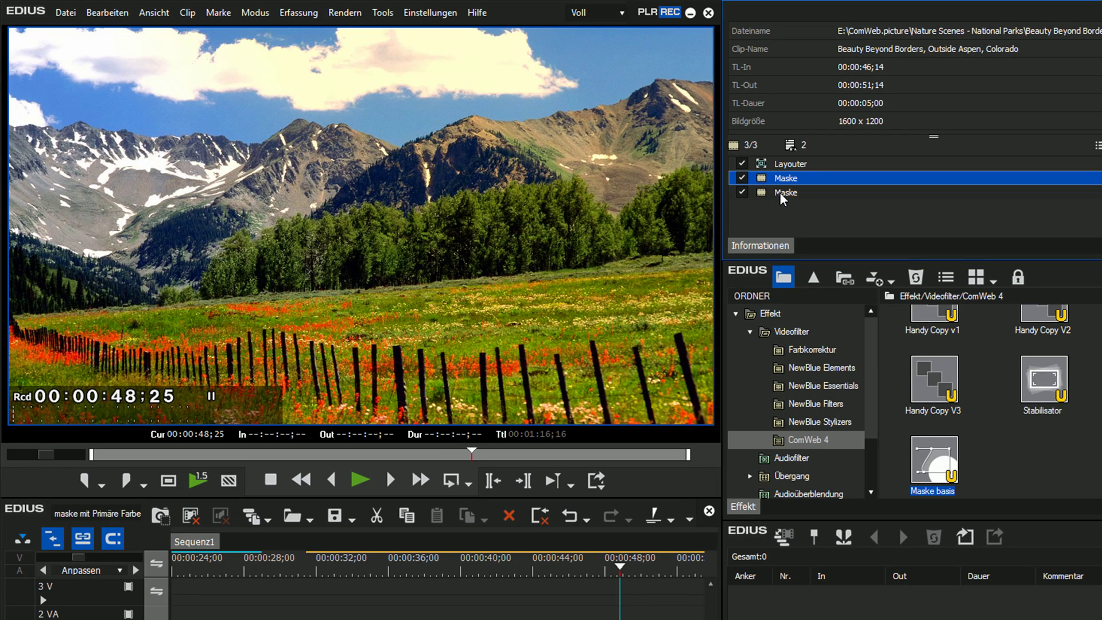
drag(776, 194, 841, 217)
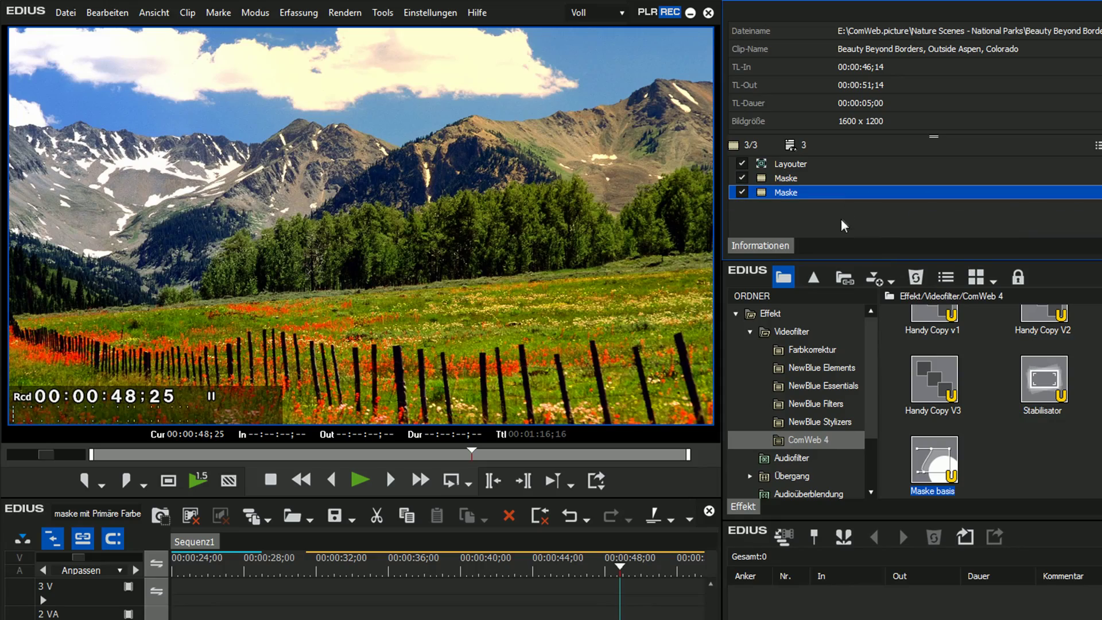
Apply the Sättigung and Maske Sonne Oben presets to the Lower Doyles River Falls clip.
drag(666, 571, 538, 612)
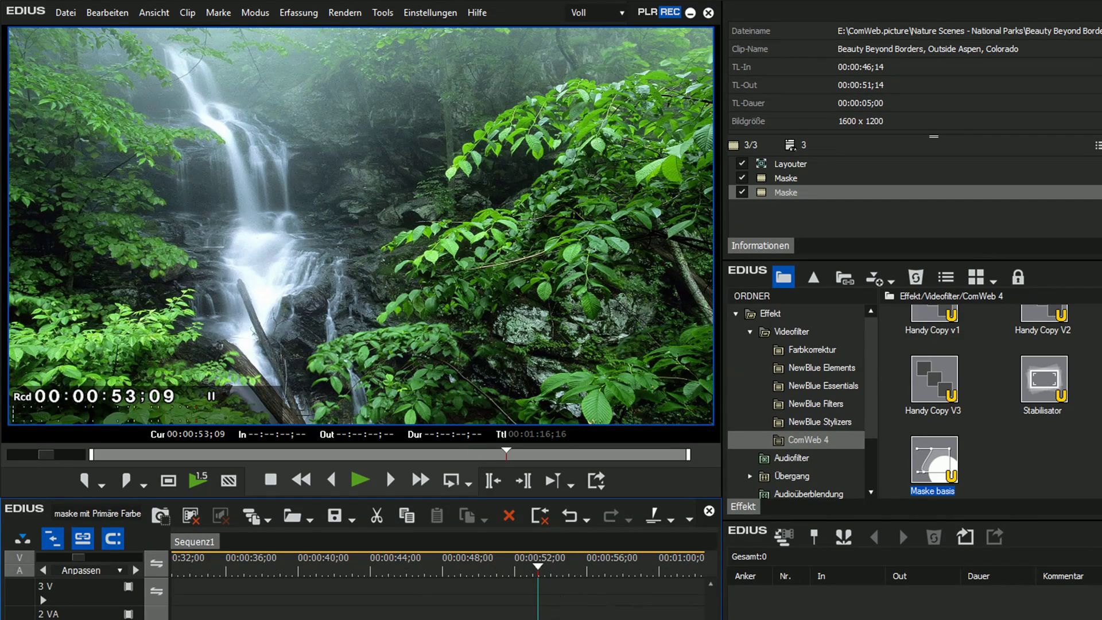
scroll(987, 402, down, 3)
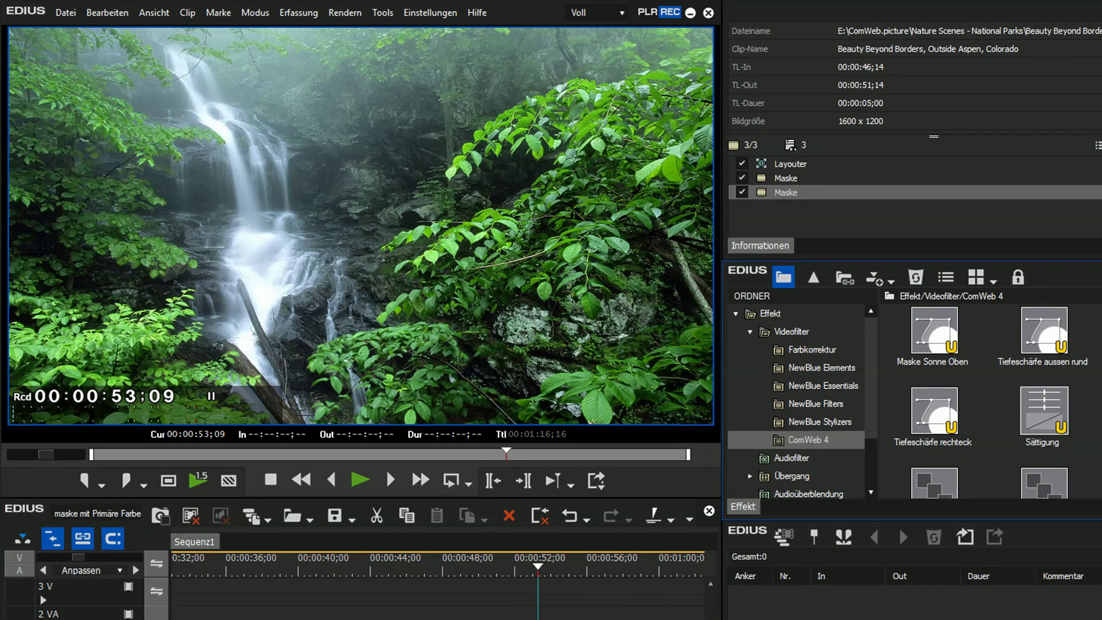
drag(1044, 414, 551, 614)
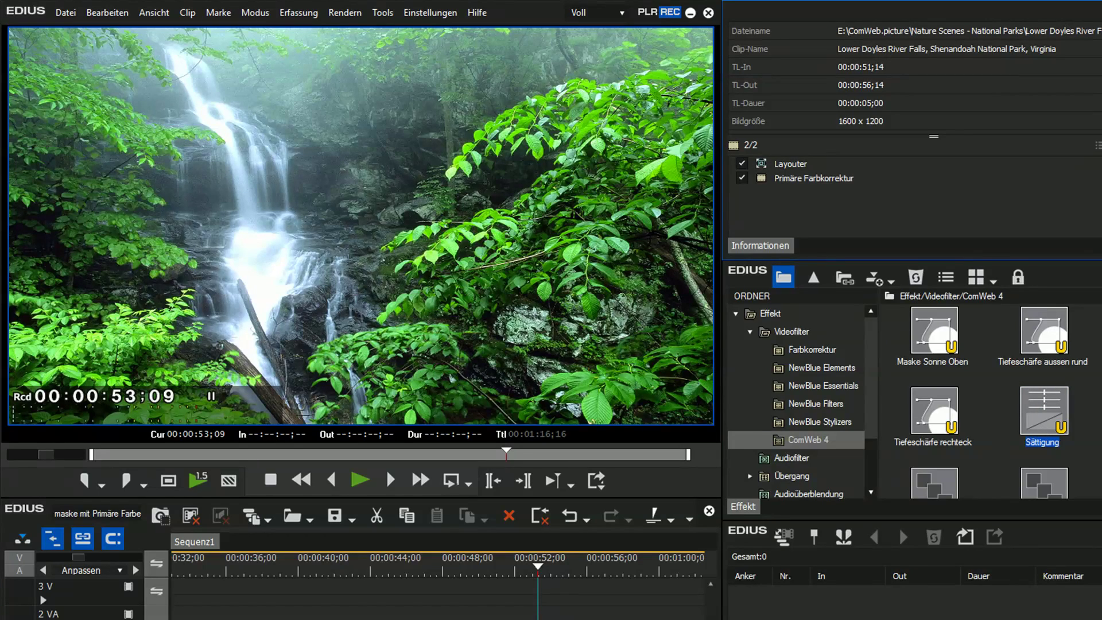
click(944, 331)
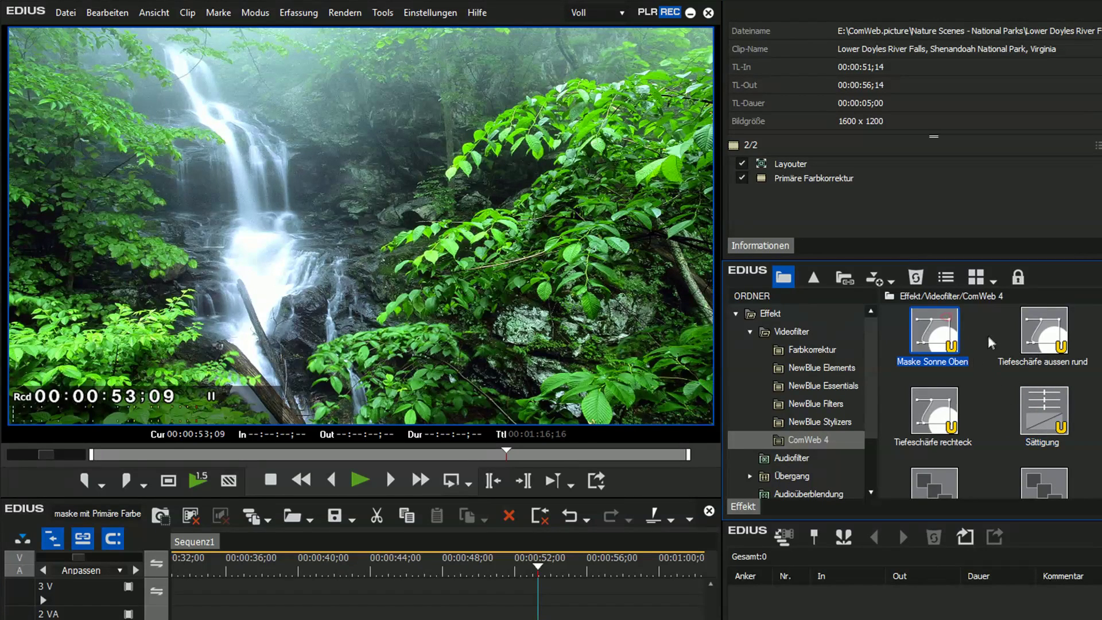
double_click(945, 330)
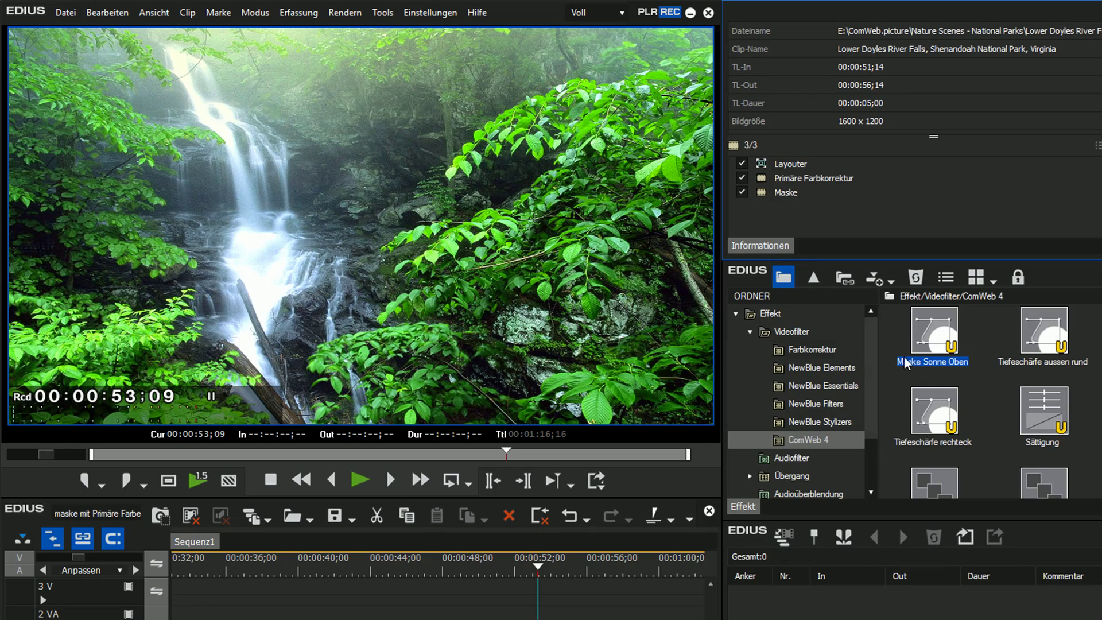
Add the Maske basis preset to the Lower Doyles River Falls clip as a further mask.
scroll(932, 361, down, 3)
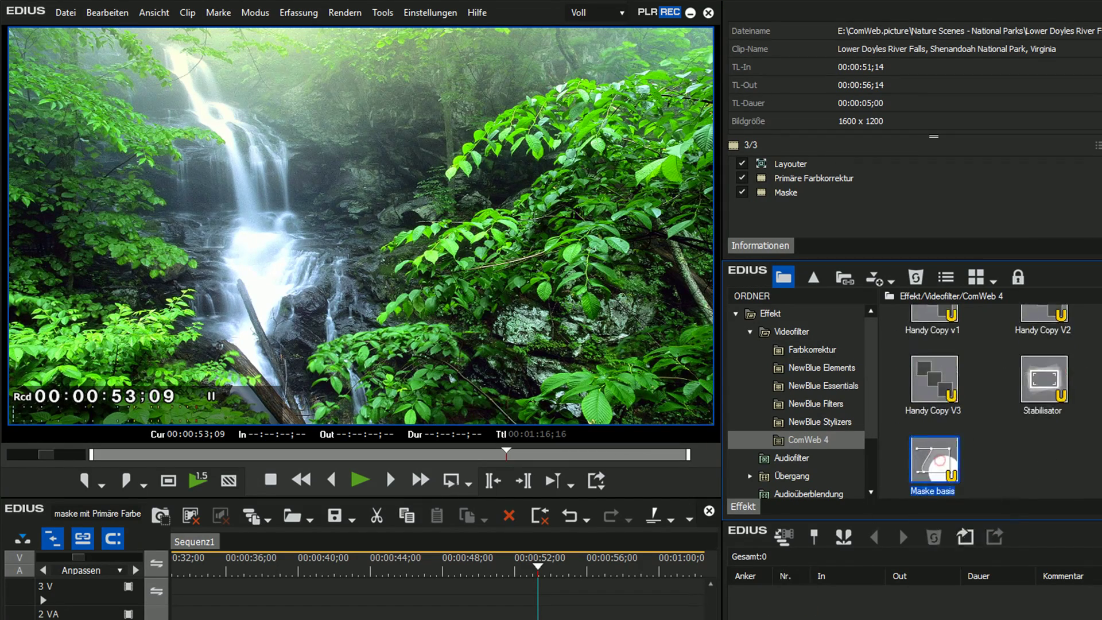
double_click(941, 465)
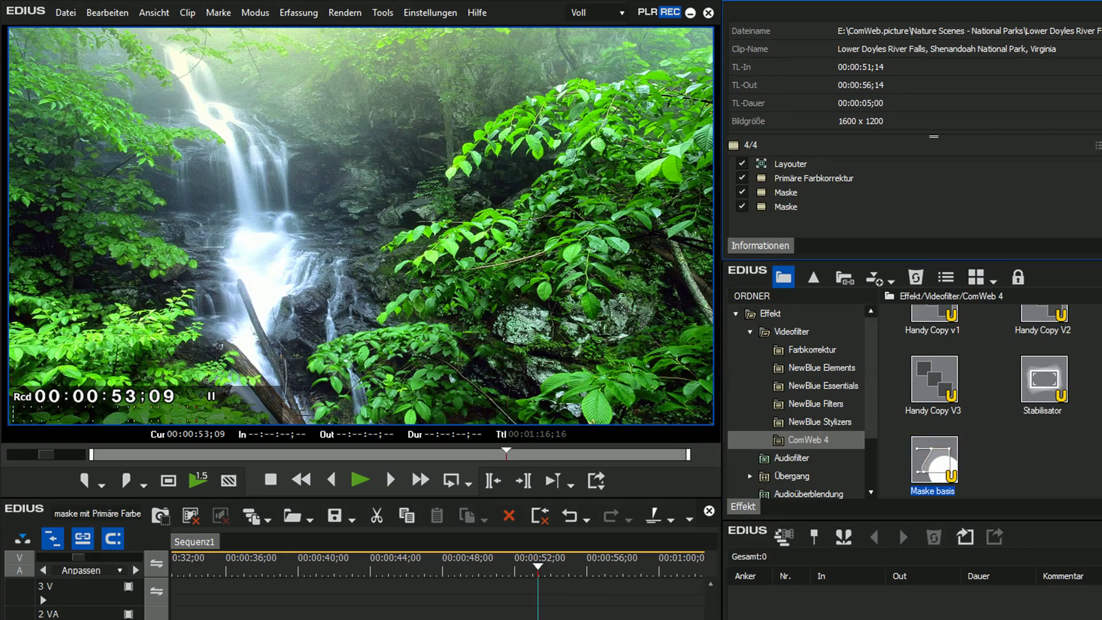
scroll(1074, 331, up, 3)
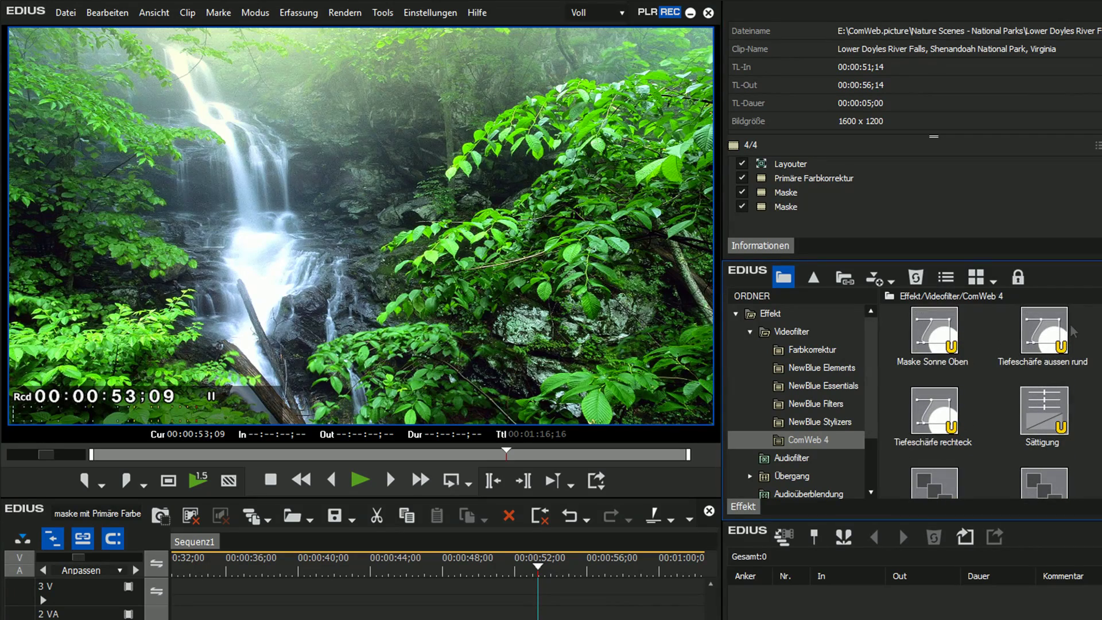
In the Maske basis filter, draw a tall elliptical mask over the waterfall at about X -322 px, Y -43 px.
double_click(784, 207)
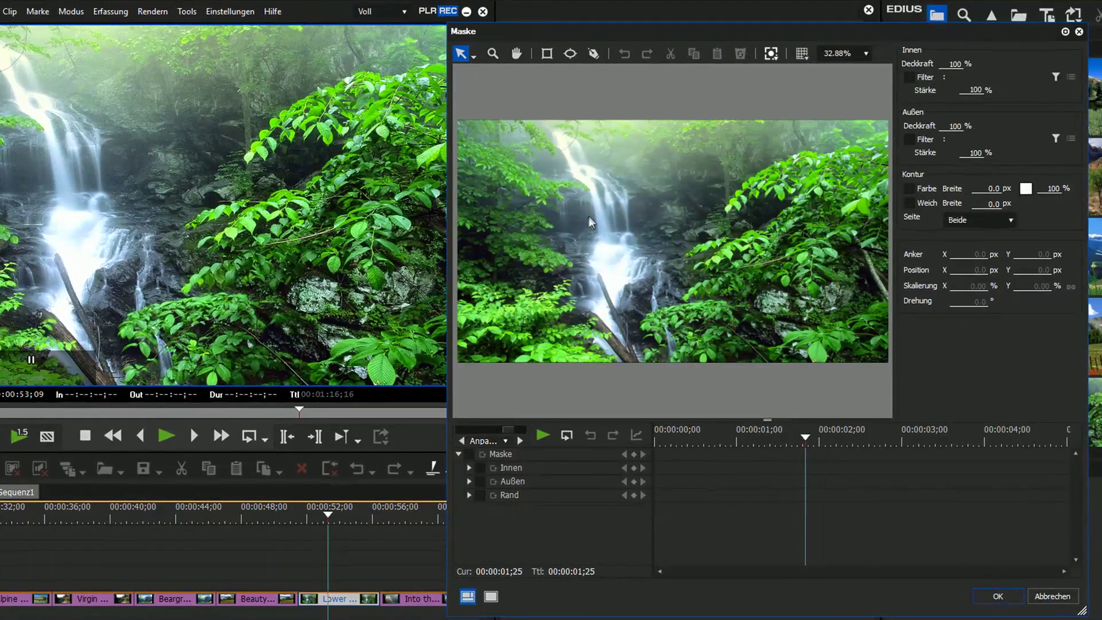
click(570, 54)
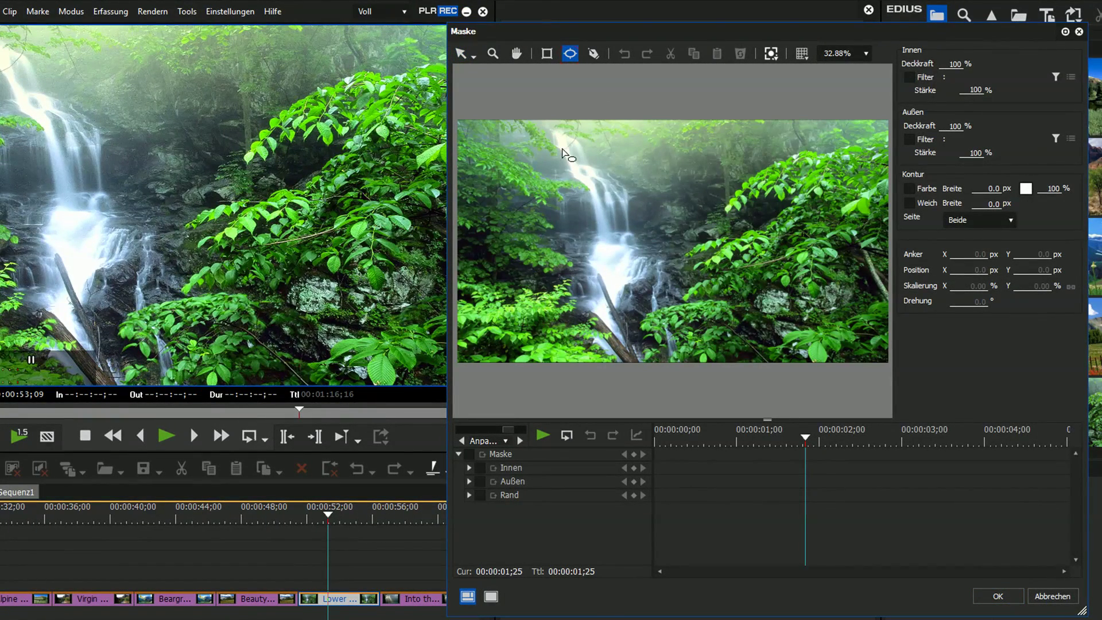
mouse_move(556, 139)
mouse_down()
mouse_move(655, 287)
mouse_move(638, 310)
mouse_move(647, 326)
mouse_up()
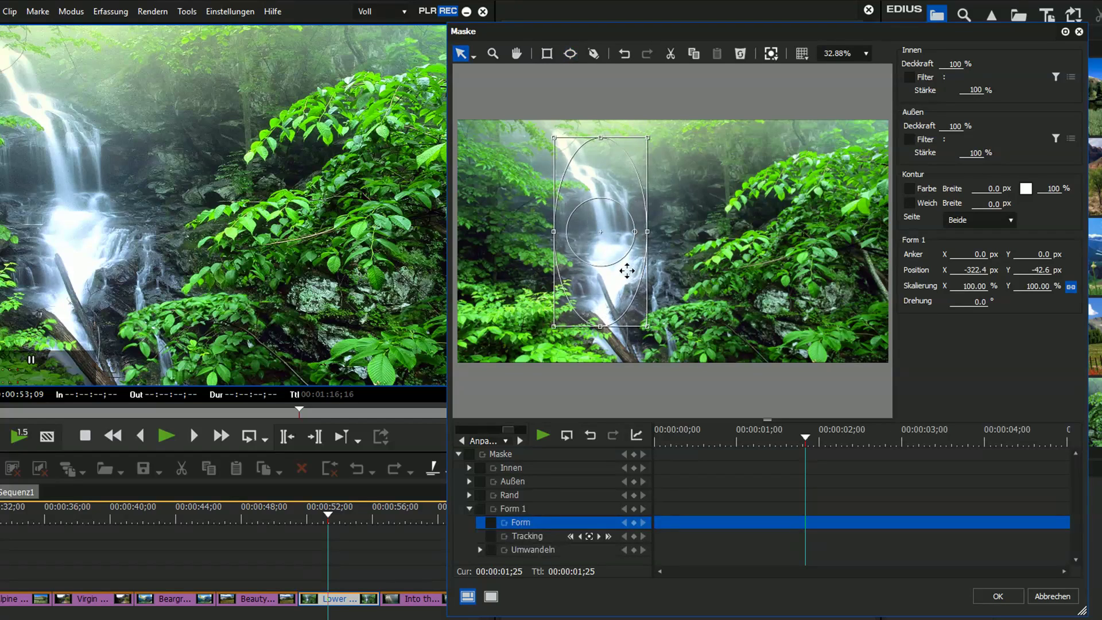
Fit the elliptical mask along the waterfall: rotate it to about -16.5°, narrow it to about 85 % and place it near X -310 px, Y -100 px.
drag(612, 263, 621, 249)
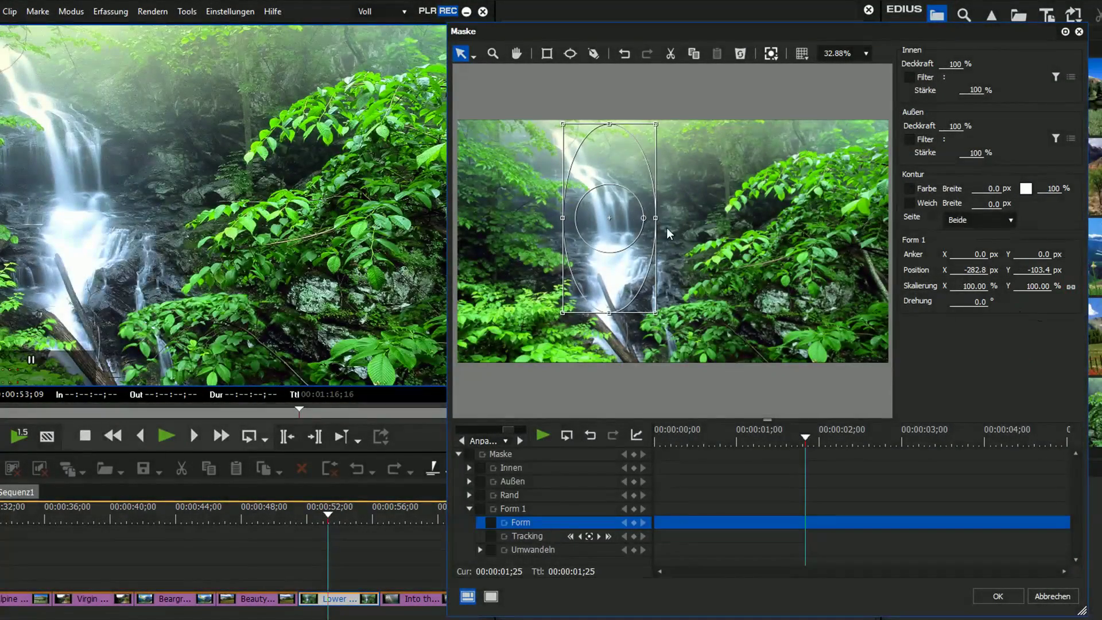
drag(656, 219, 641, 208)
mouse_move(629, 260)
mouse_down()
mouse_move(639, 257)
mouse_move(610, 260)
mouse_up()
Enable the Innen filter of the waterfall mask and assign Primäre Farbkorrektur from the Farbkorrektur video filters.
click(910, 77)
click(1069, 77)
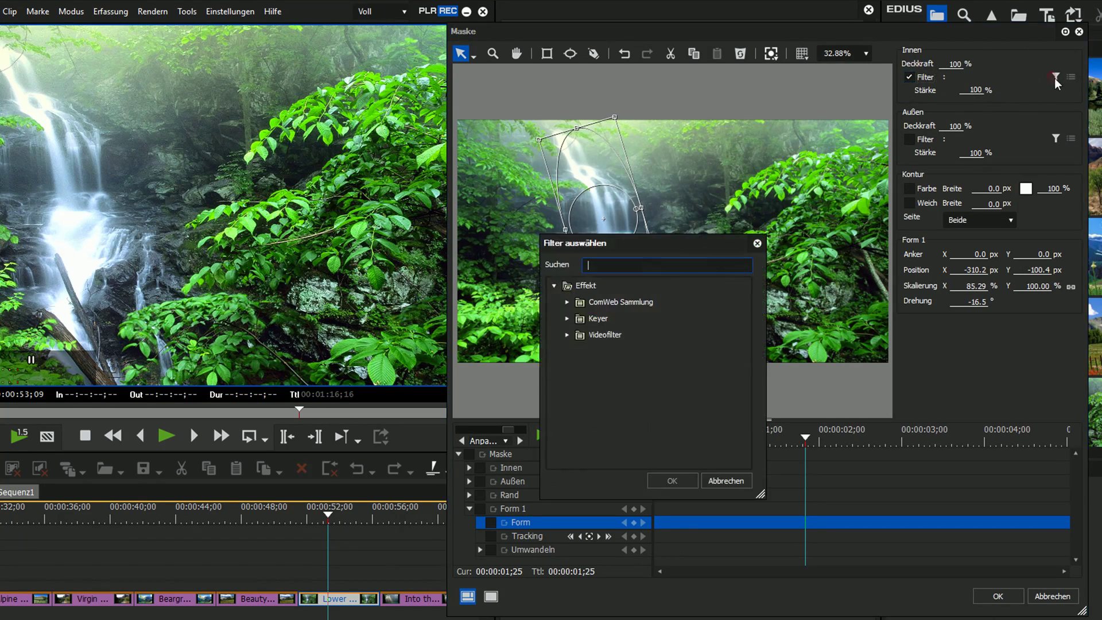
click(566, 334)
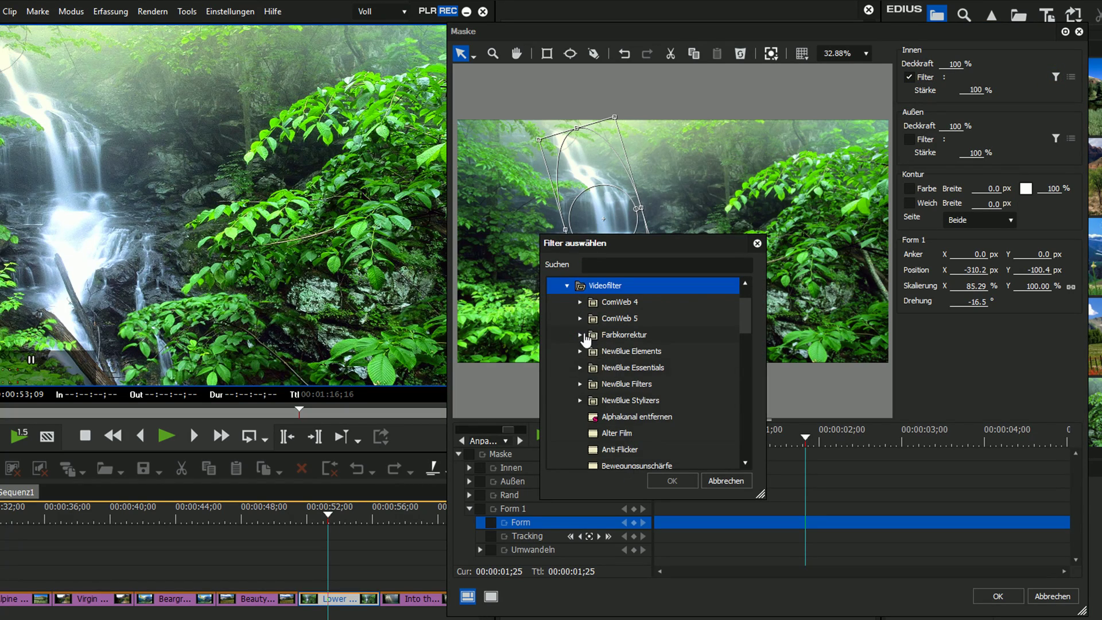
click(580, 335)
click(660, 449)
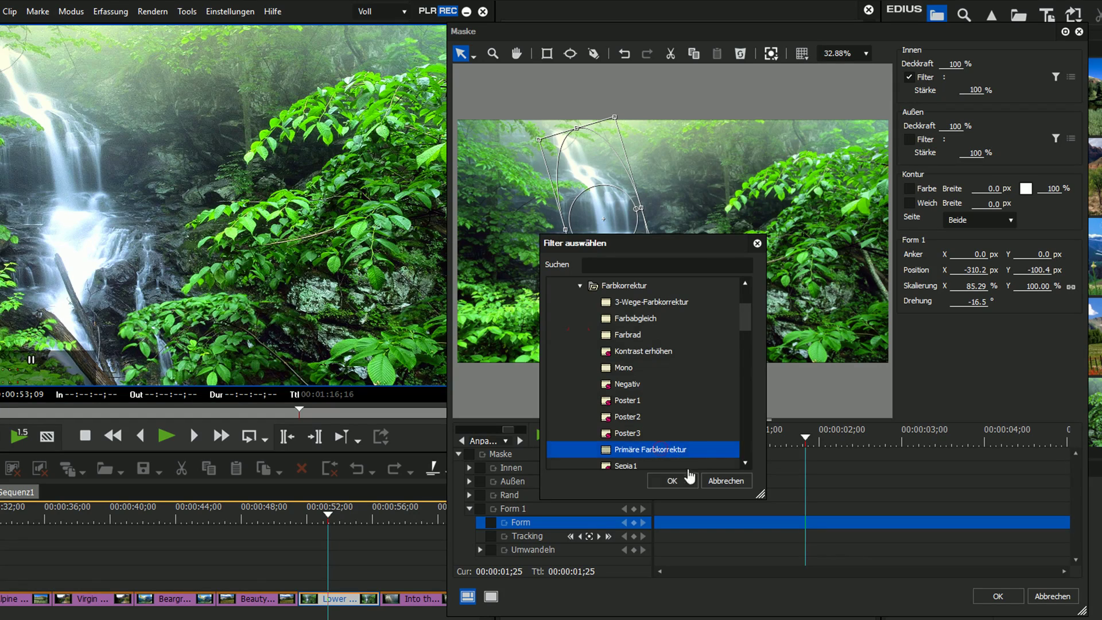
click(672, 480)
Set Belichtung to 18 in the inner Primäre Farbkorrektur of the waterfall mask.
click(1071, 77)
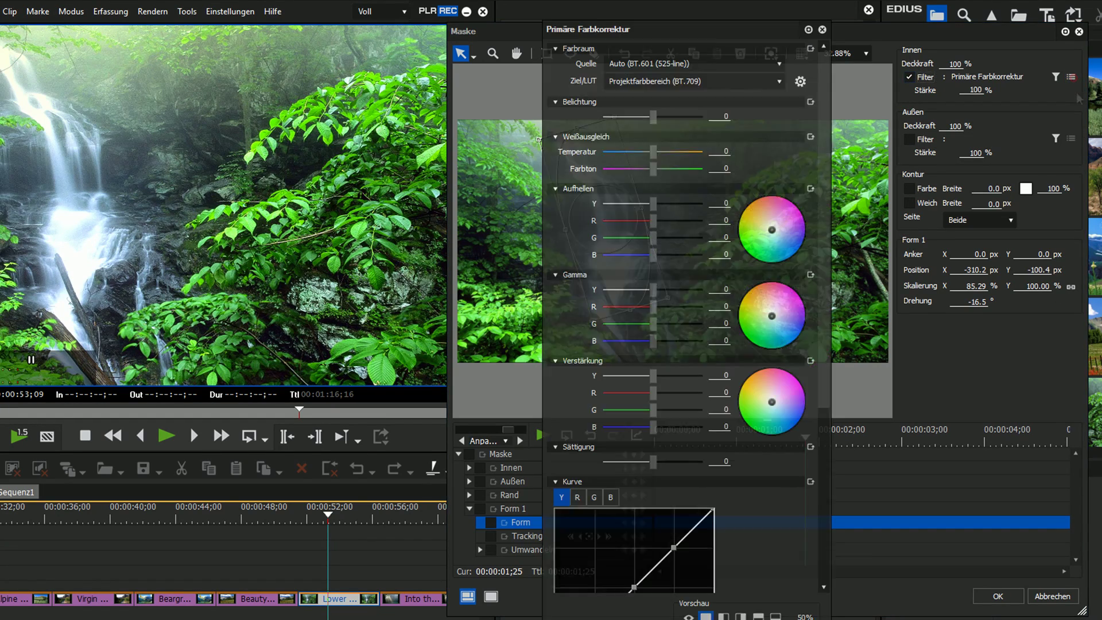
click(658, 118)
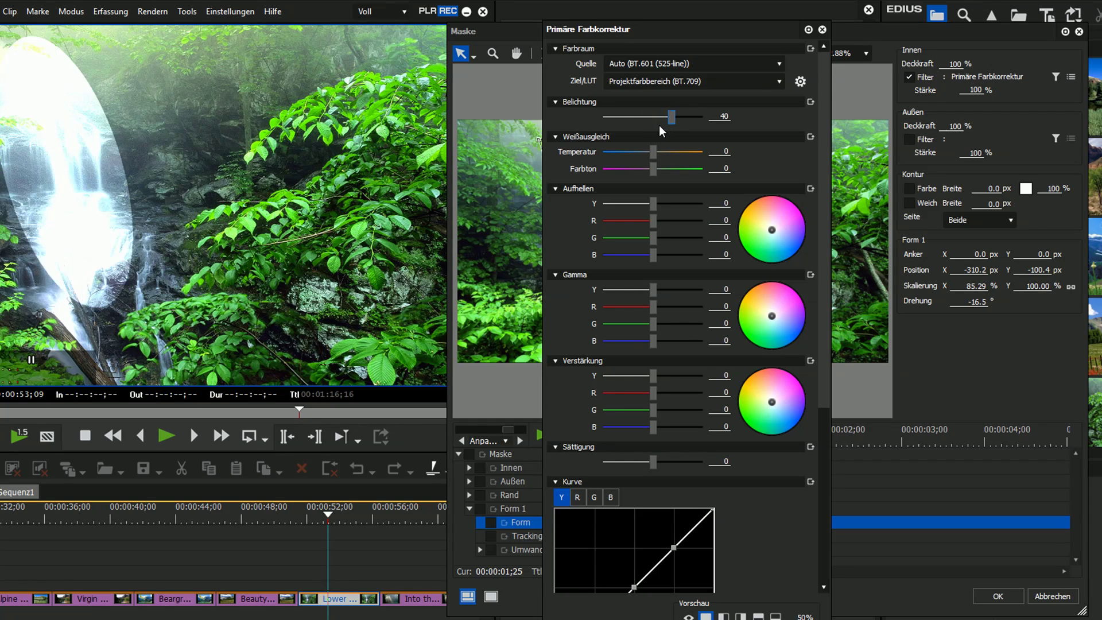
drag(666, 120, 664, 121)
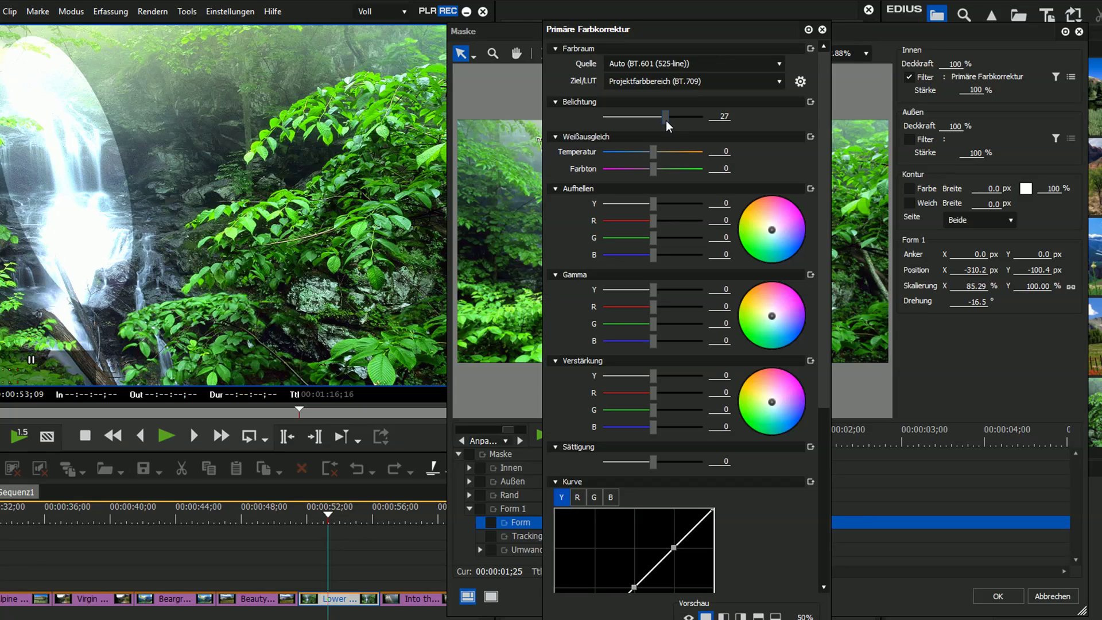
drag(665, 120, 663, 121)
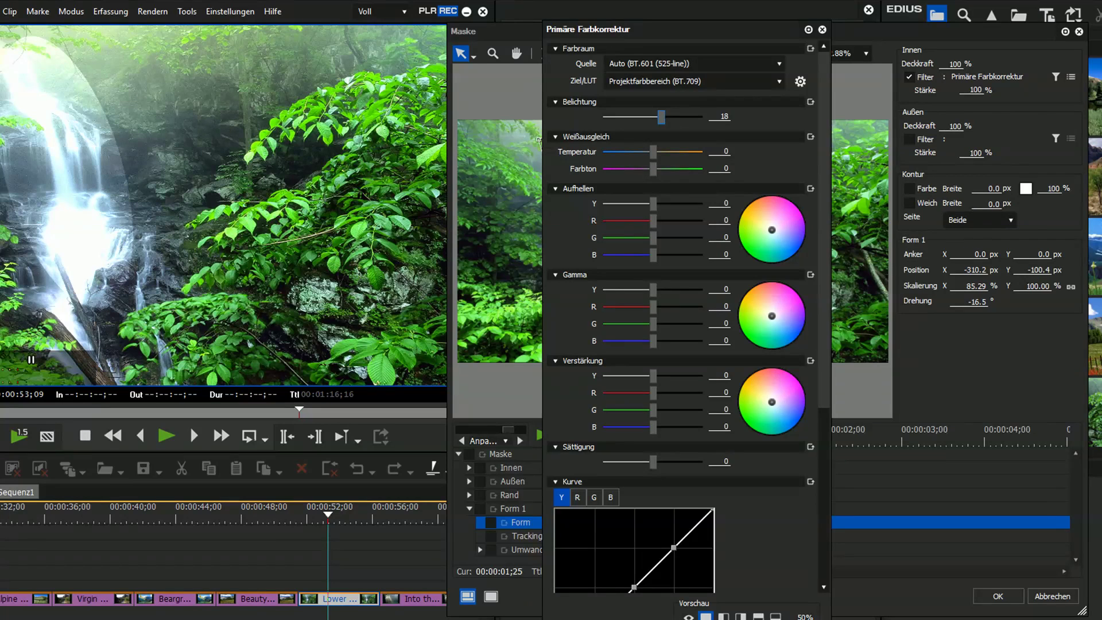
key(Return)
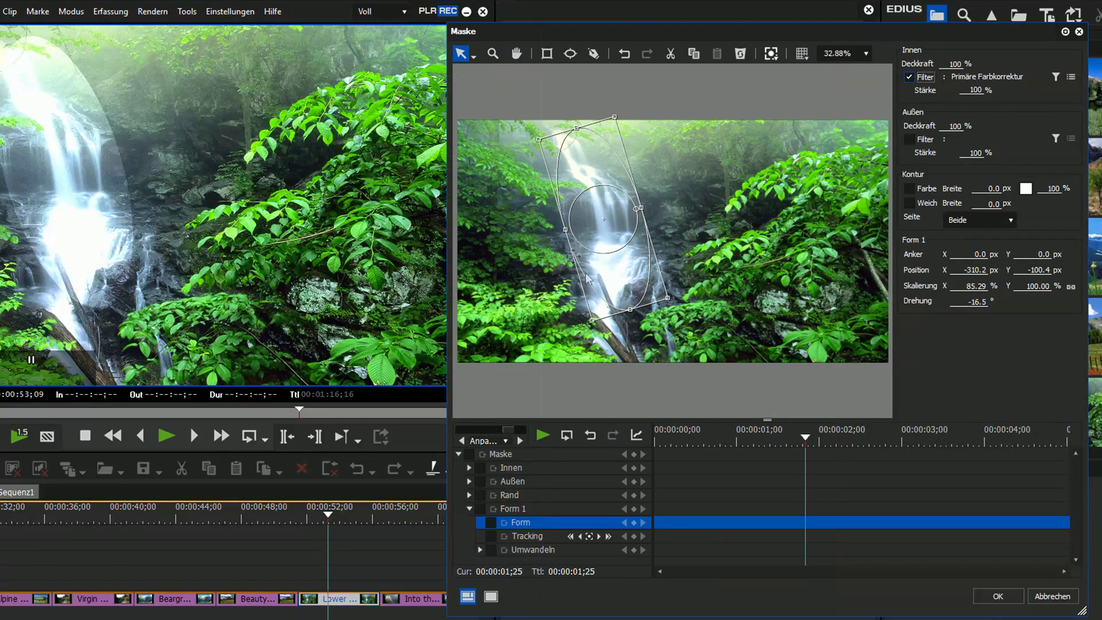
Lengthen the waterfall mask to about 108 %, shift it to about X -332 px, Y -52 px, and soften its contour 200 px towards Außen.
drag(631, 310, 633, 322)
mouse_move(629, 279)
mouse_down()
mouse_move(623, 293)
mouse_move(613, 278)
mouse_up()
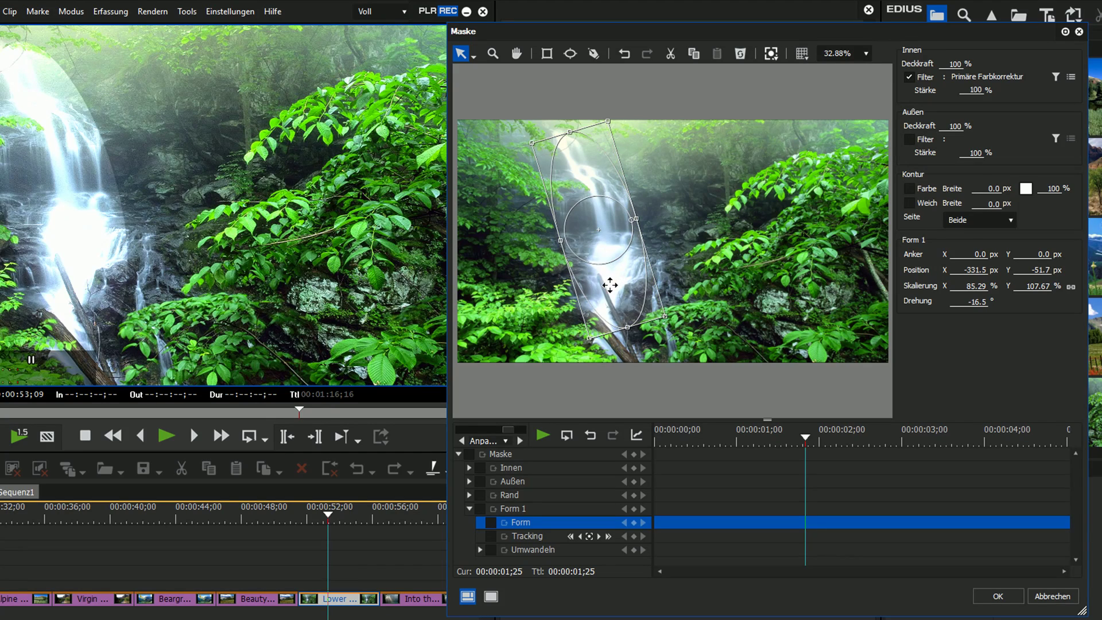
click(910, 202)
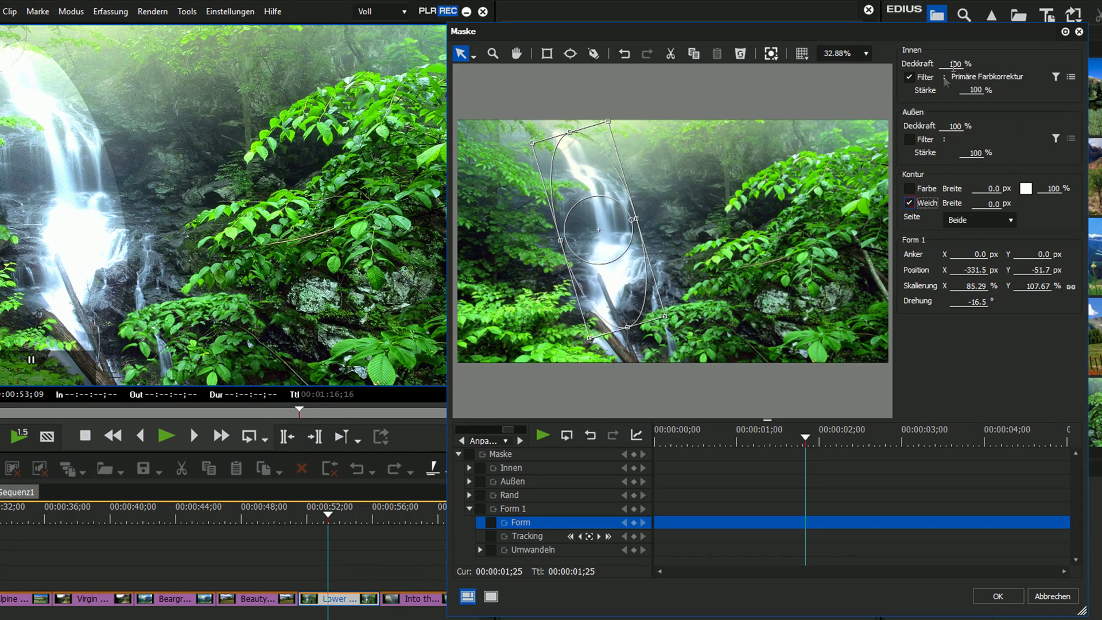
click(1008, 224)
click(986, 248)
click(983, 207)
text(200)
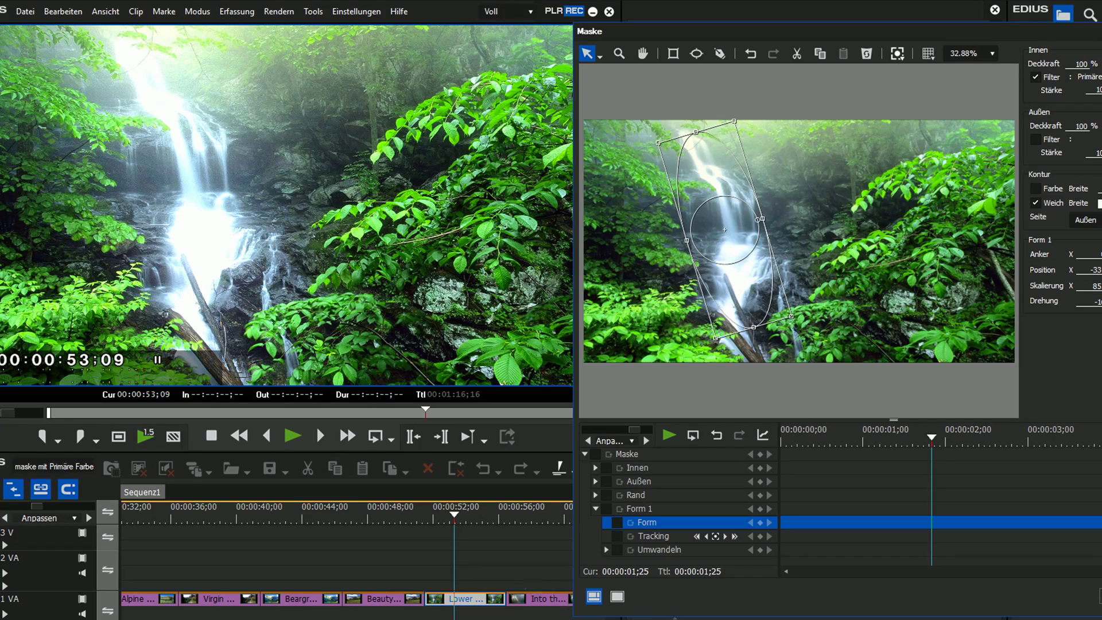
key(Return)
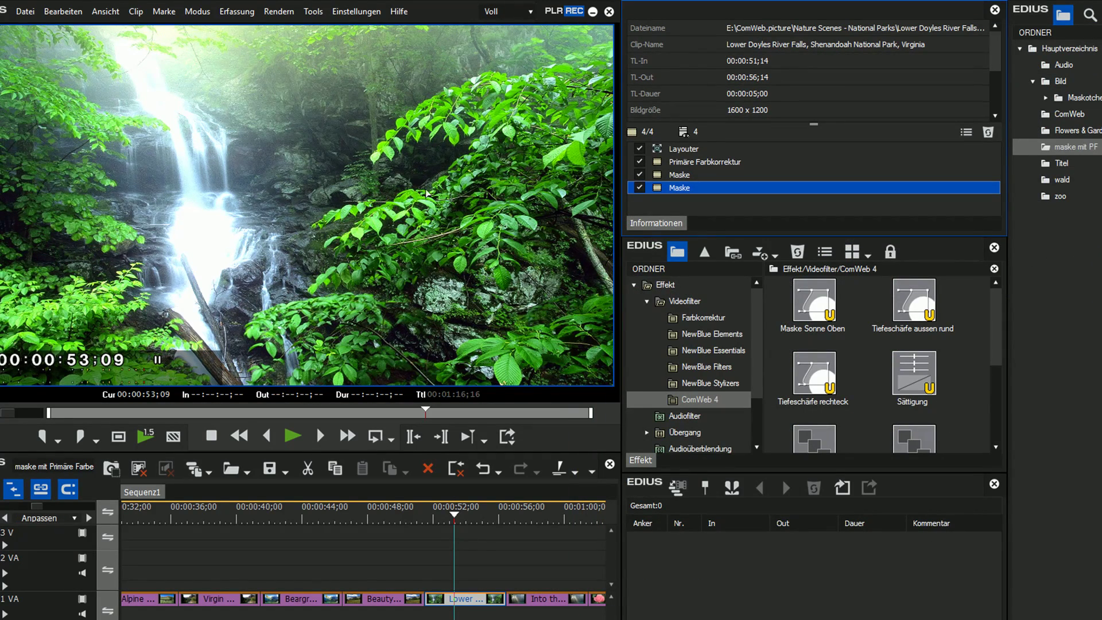
Disable and re-enable the Primäre Farbkorrektur and Maske filters on the Lower Doyles River Falls clip to compare the image with and without them.
click(640, 162)
click(639, 174)
click(639, 188)
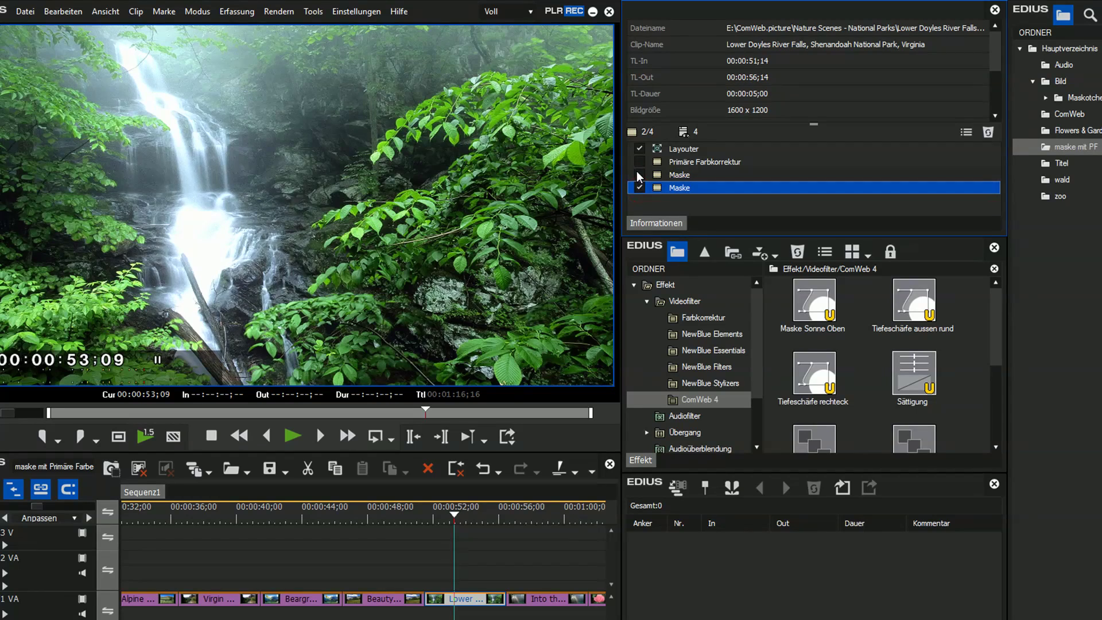
click(638, 165)
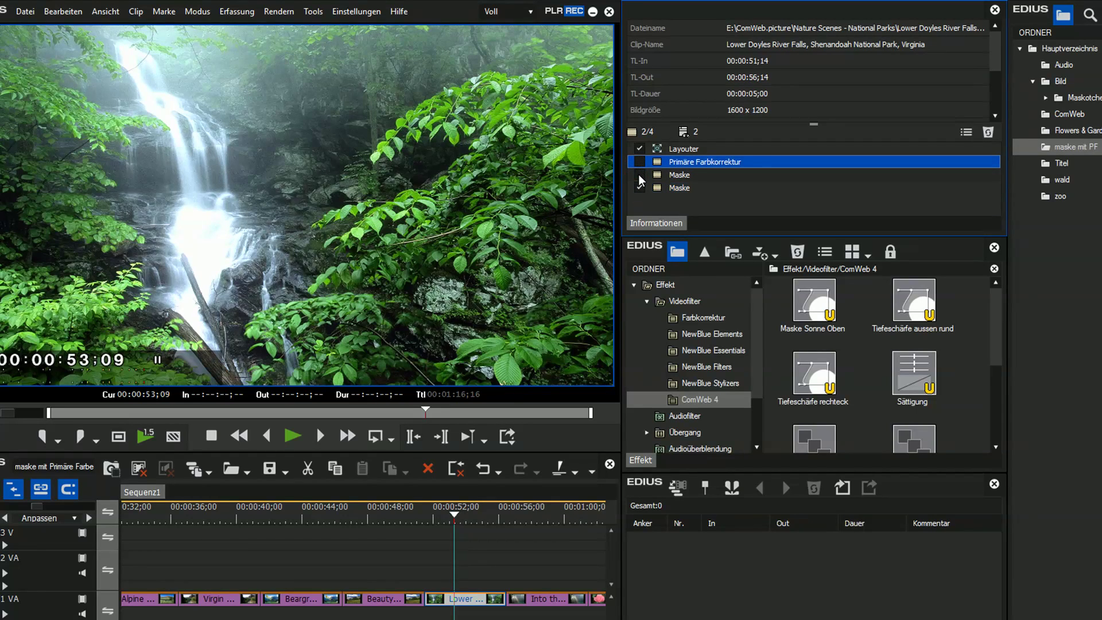
click(639, 174)
click(638, 163)
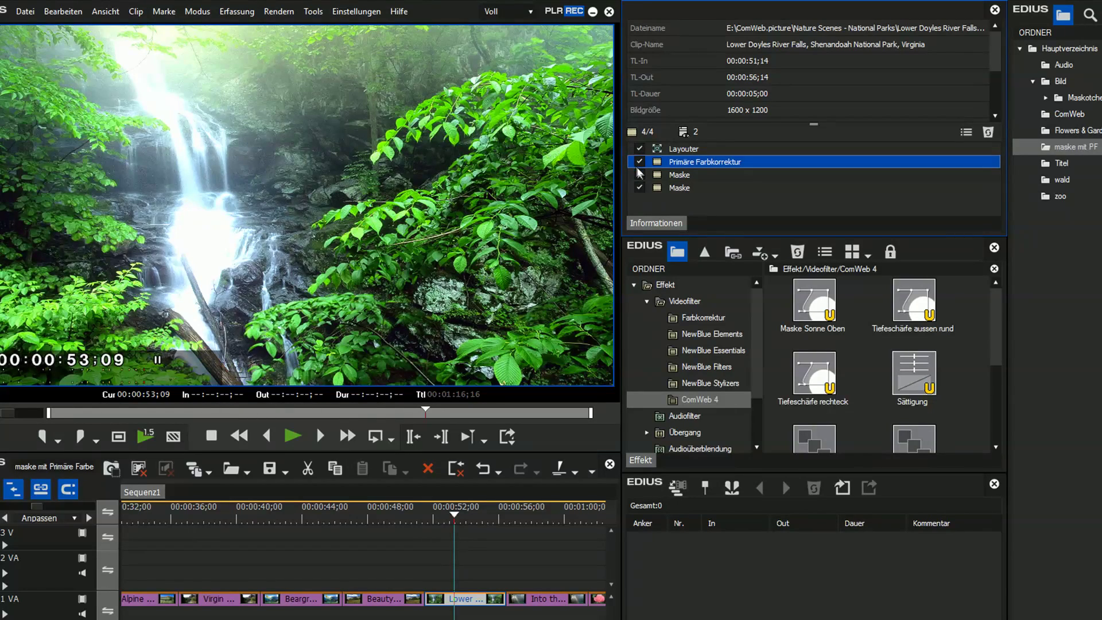
click(640, 175)
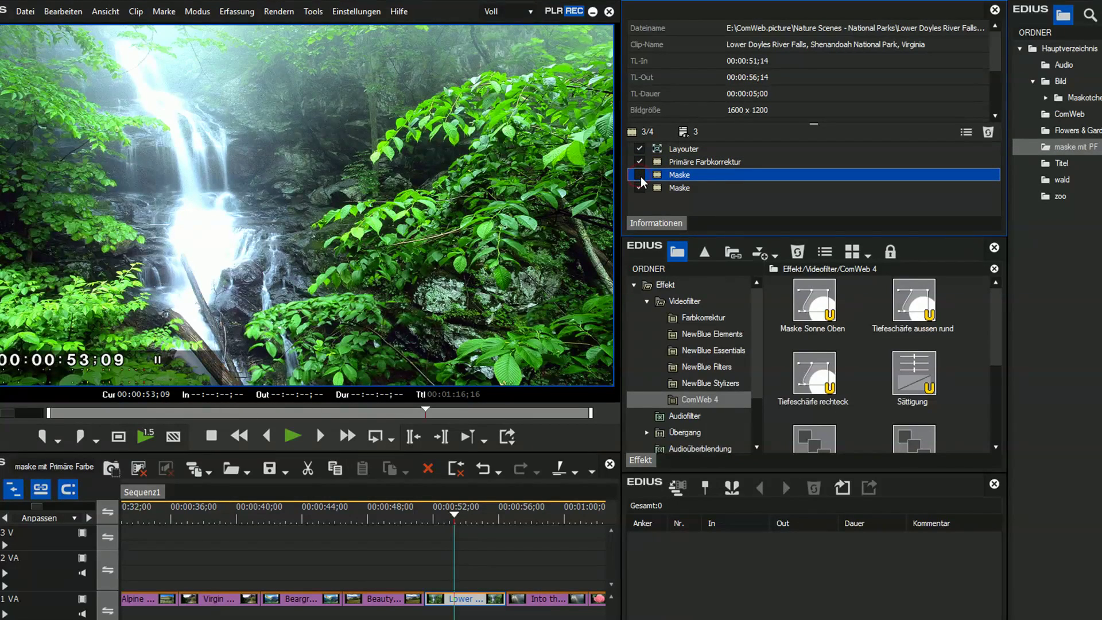
click(640, 175)
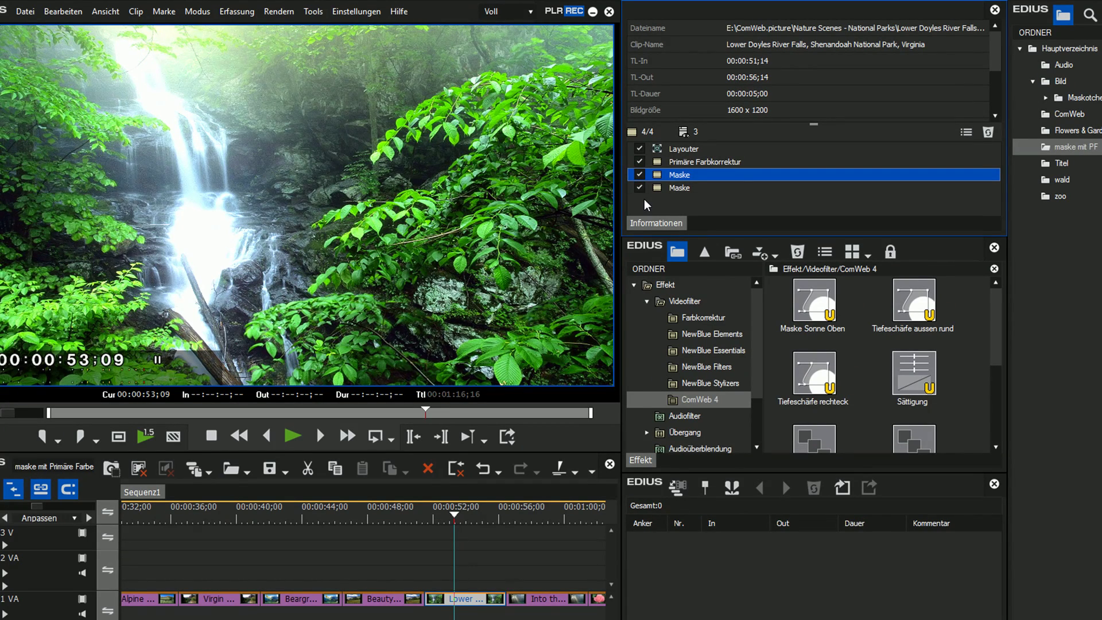
Apply the Maske Sonne Oben preset to the Into the Clearing clip.
drag(530, 524, 542, 523)
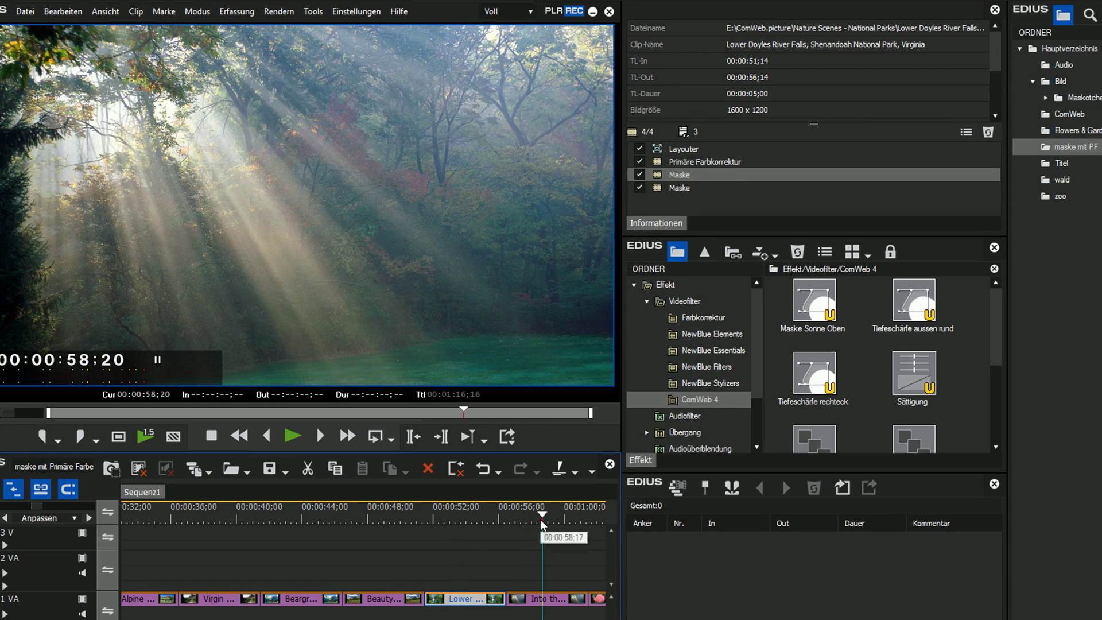
mouse_move(541, 521)
mouse_down()
mouse_move(521, 523)
mouse_move(544, 520)
mouse_up()
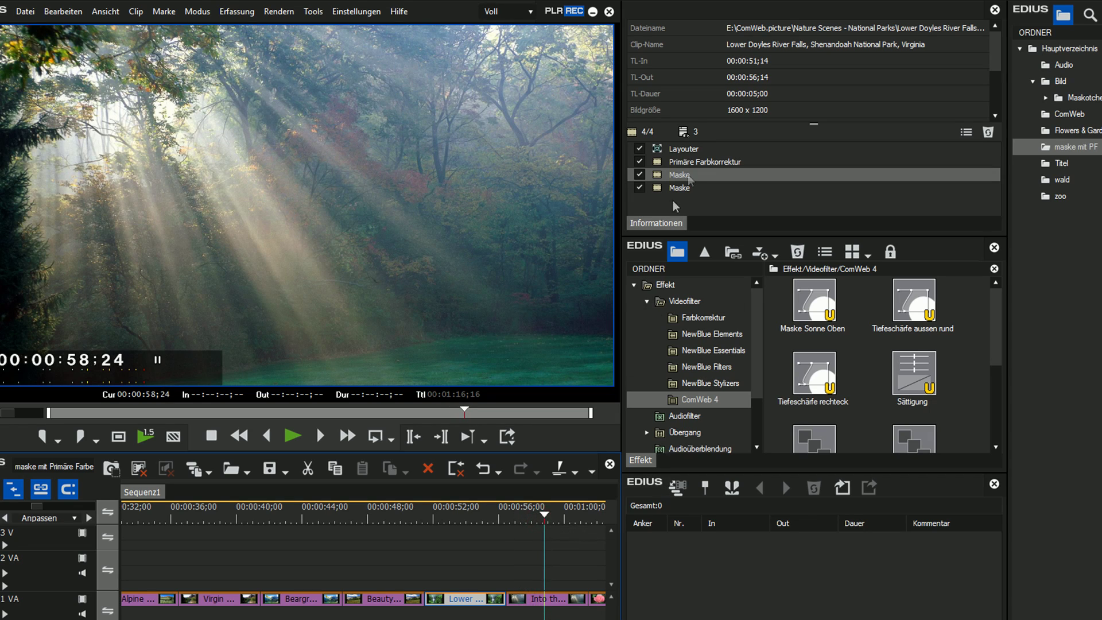
click(549, 596)
drag(813, 303, 551, 599)
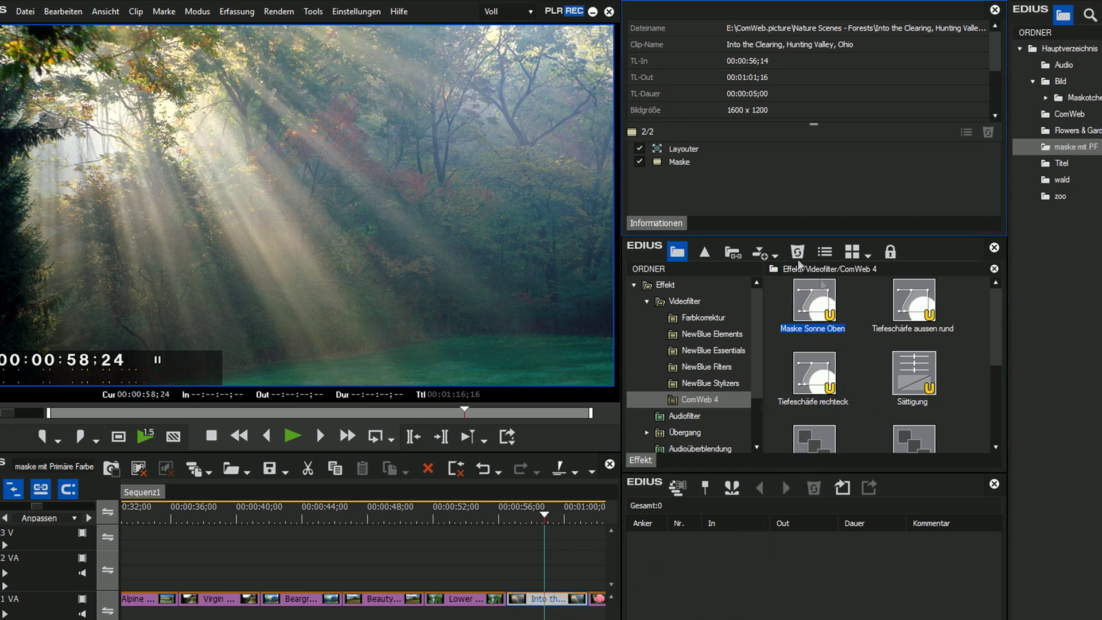
Move the round sun mask on the Into the Clearing clip over the upper-left corner of the picture, where the light rays originate.
double_click(680, 167)
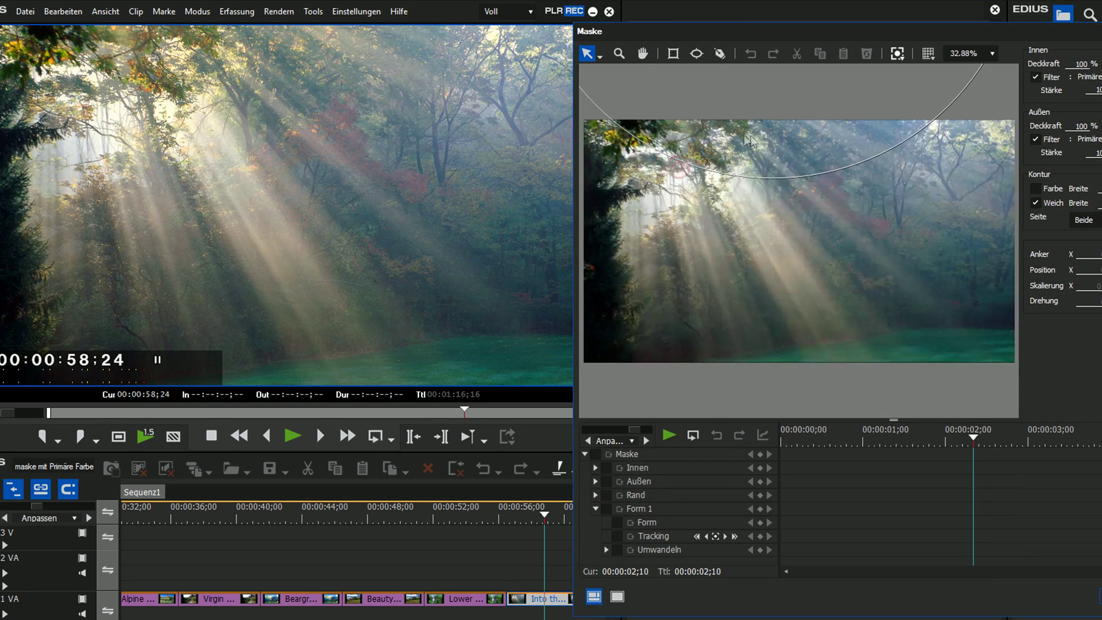
click(614, 202)
drag(614, 202, 592, 226)
mouse_move(730, 163)
mouse_down()
mouse_move(706, 263)
mouse_move(708, 249)
mouse_move(721, 256)
mouse_up()
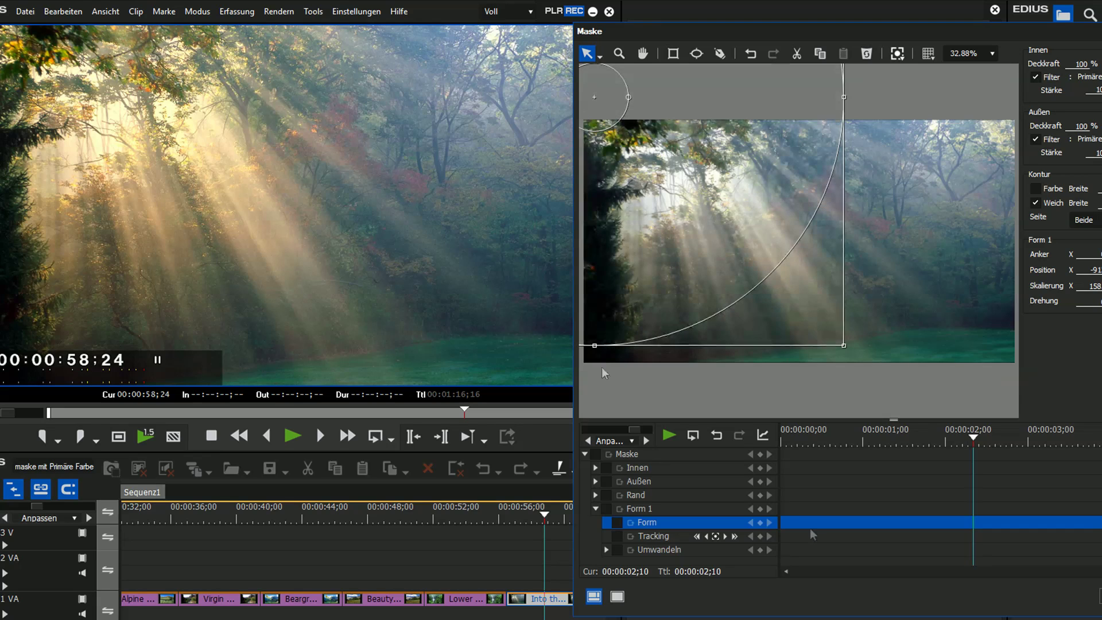
key(Return)
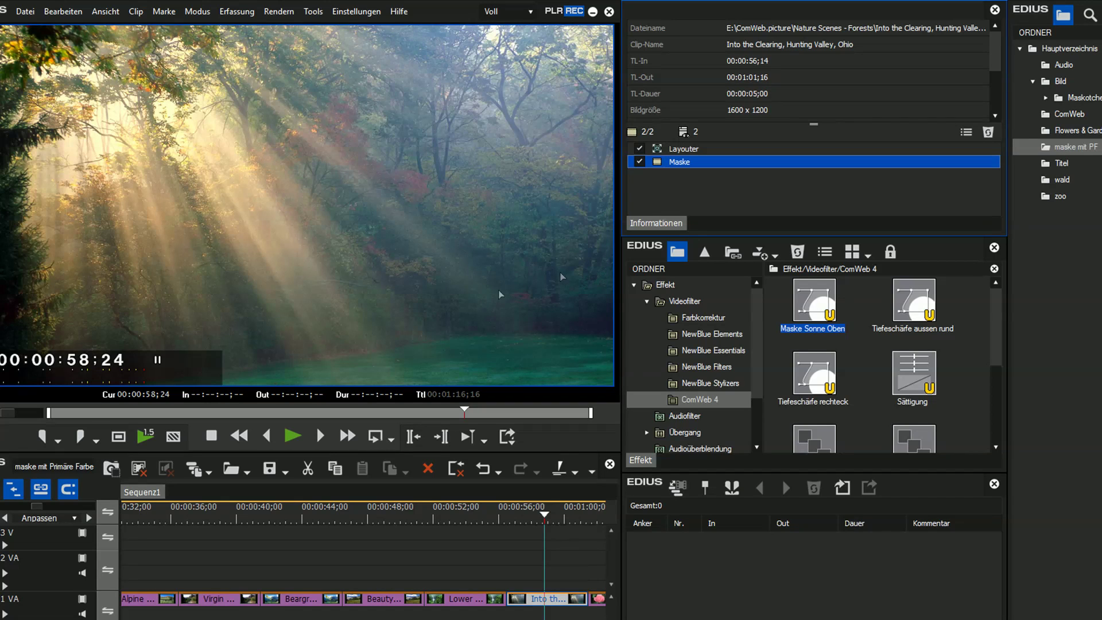
Apply the Tiefeschärfe aussen rund preset to the Lovely Rose clip.
drag(565, 520, 495, 552)
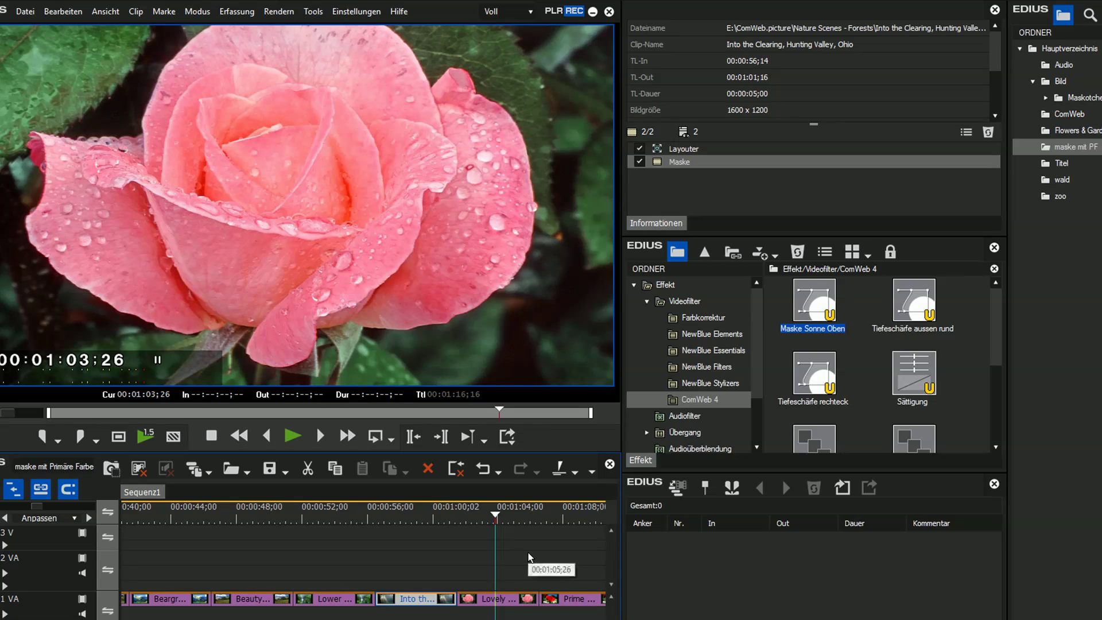
click(920, 306)
drag(920, 306, 511, 600)
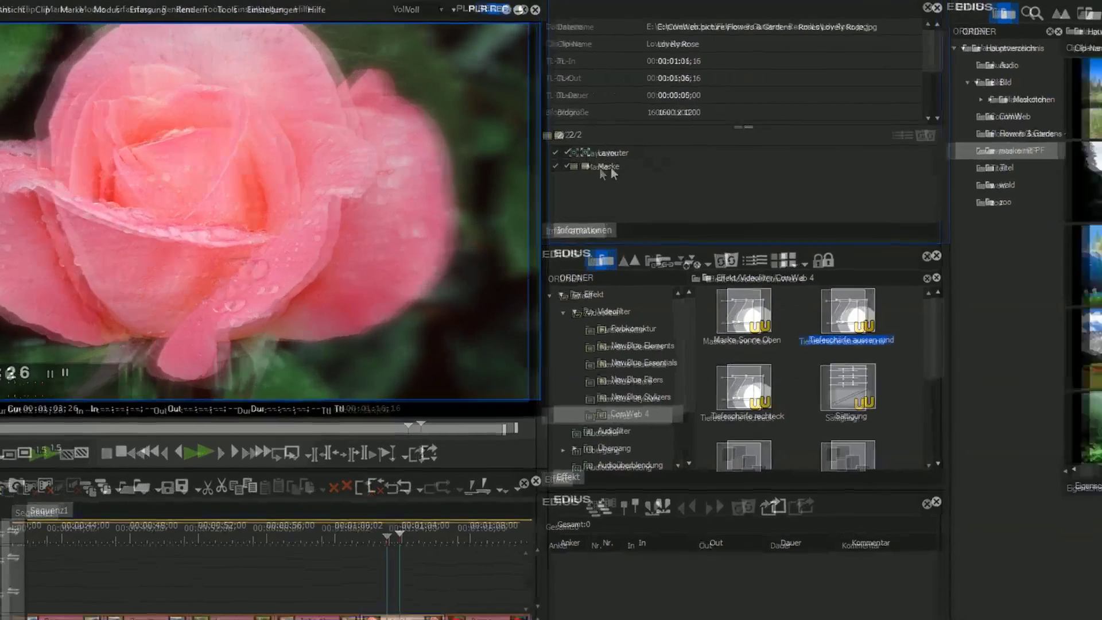
Enlarge the rose clip's mask to about X 154 %, Y 194 % and centre it on the blossom at about X 28 px, Y -50 px.
click(679, 163)
double_click(508, 172)
click(624, 260)
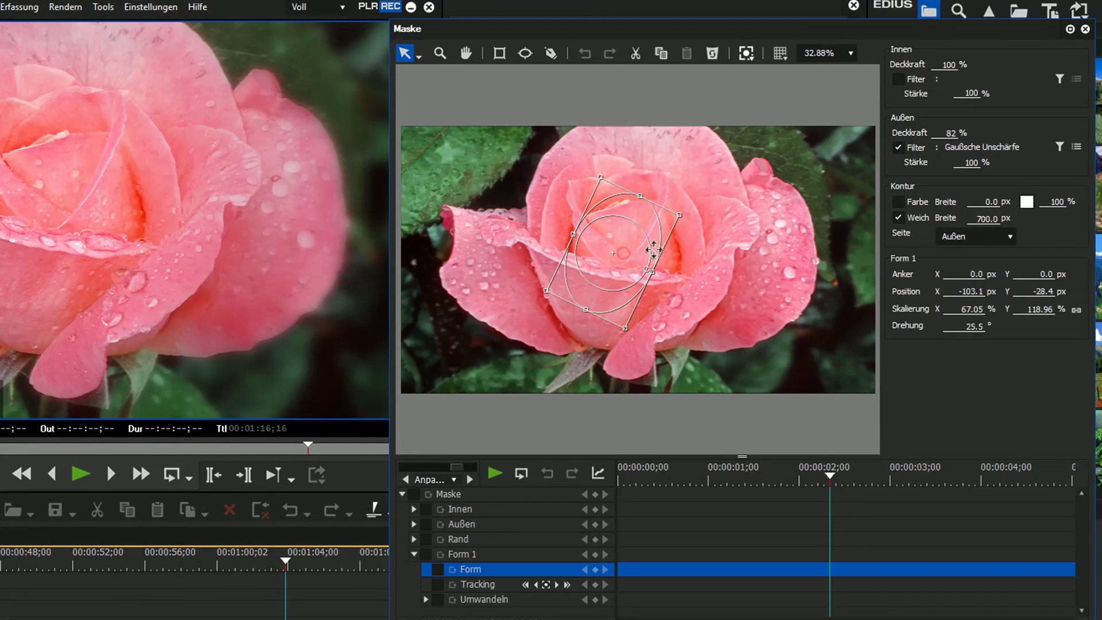
drag(687, 294, 704, 297)
drag(648, 201, 659, 162)
drag(652, 250, 679, 246)
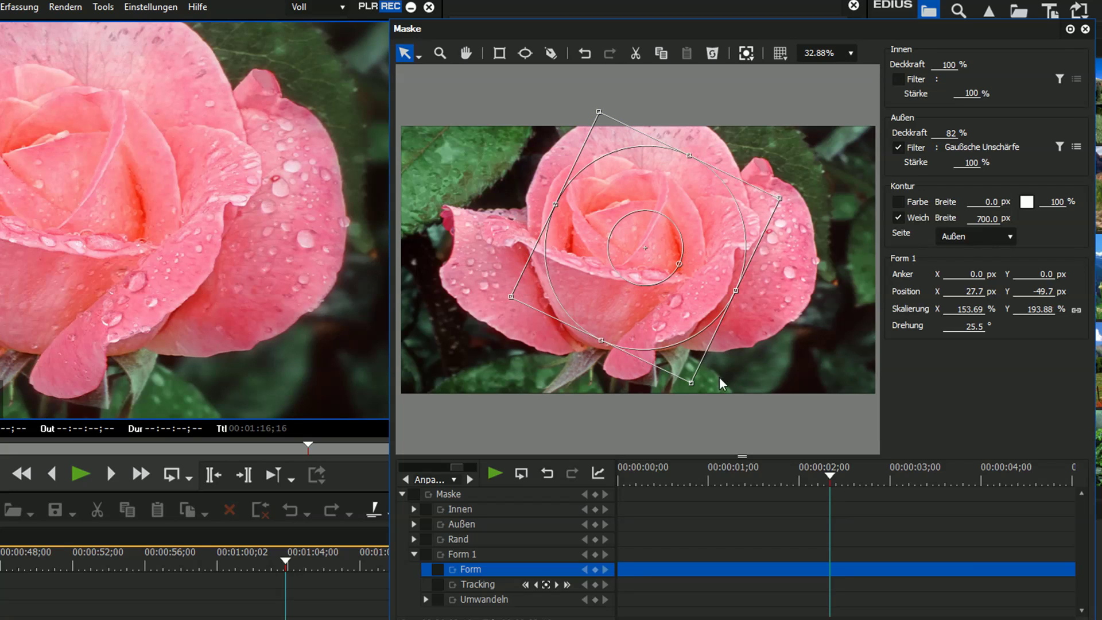
Set the rose mask's soft contour width to 300 px and rotate the mask to about 2.8°.
click(982, 219)
text(300)
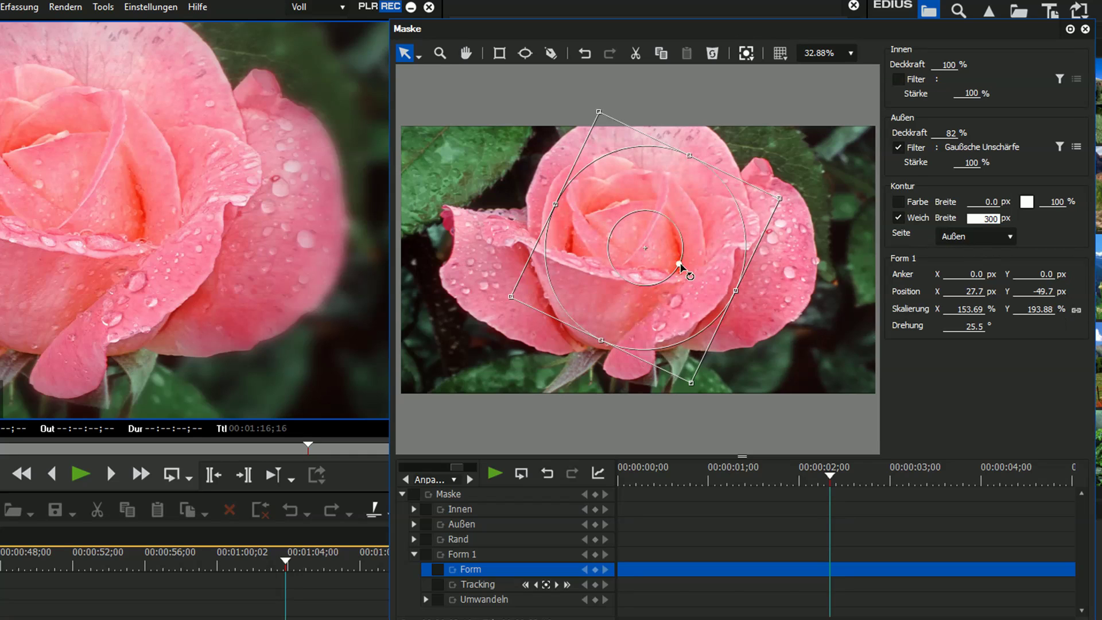
drag(679, 266, 689, 251)
Reshape the mask to a wide ellipse over the rose, about X 250 %, Y 187 %, positioned near X -3 px, Y -19 px.
click(1077, 310)
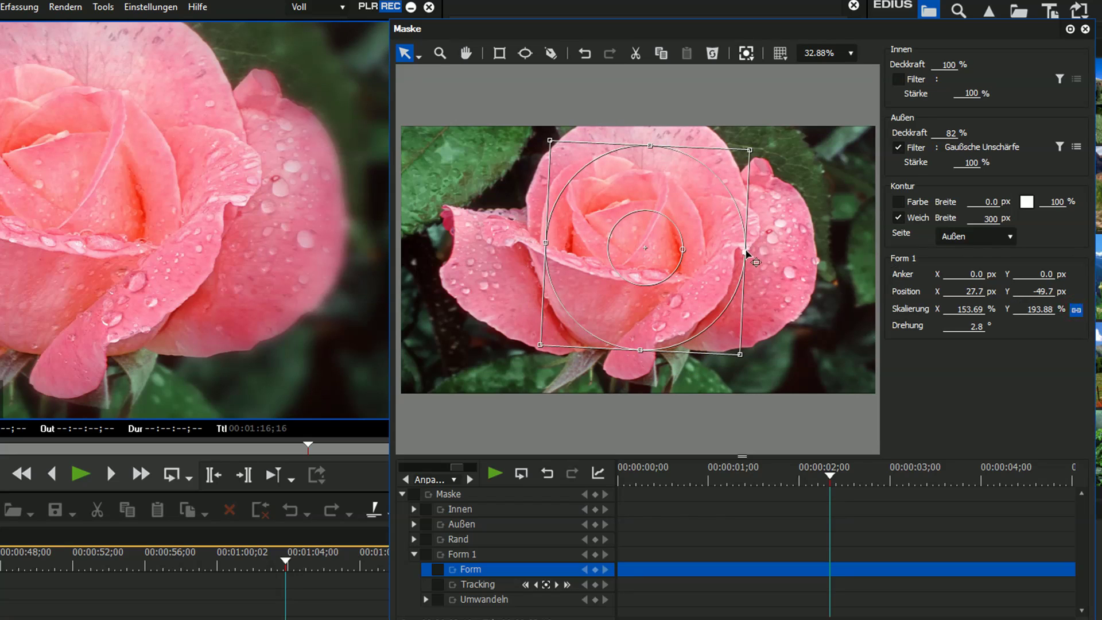
drag(746, 253, 775, 258)
click(1076, 310)
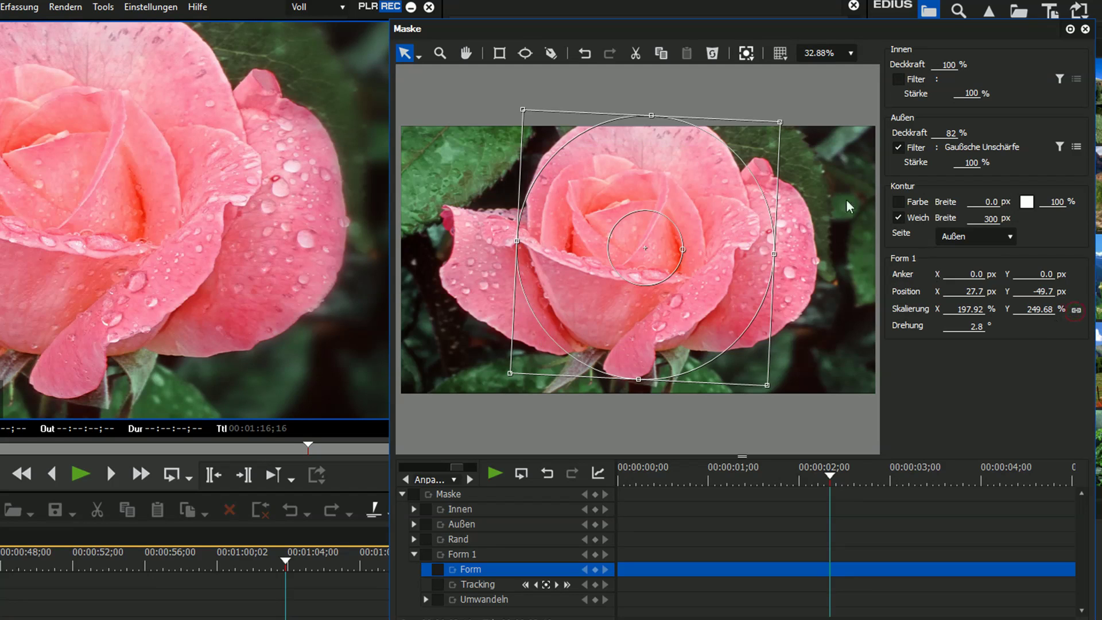
drag(651, 116, 650, 152)
drag(666, 249, 632, 258)
drag(759, 258, 800, 263)
drag(670, 272, 682, 276)
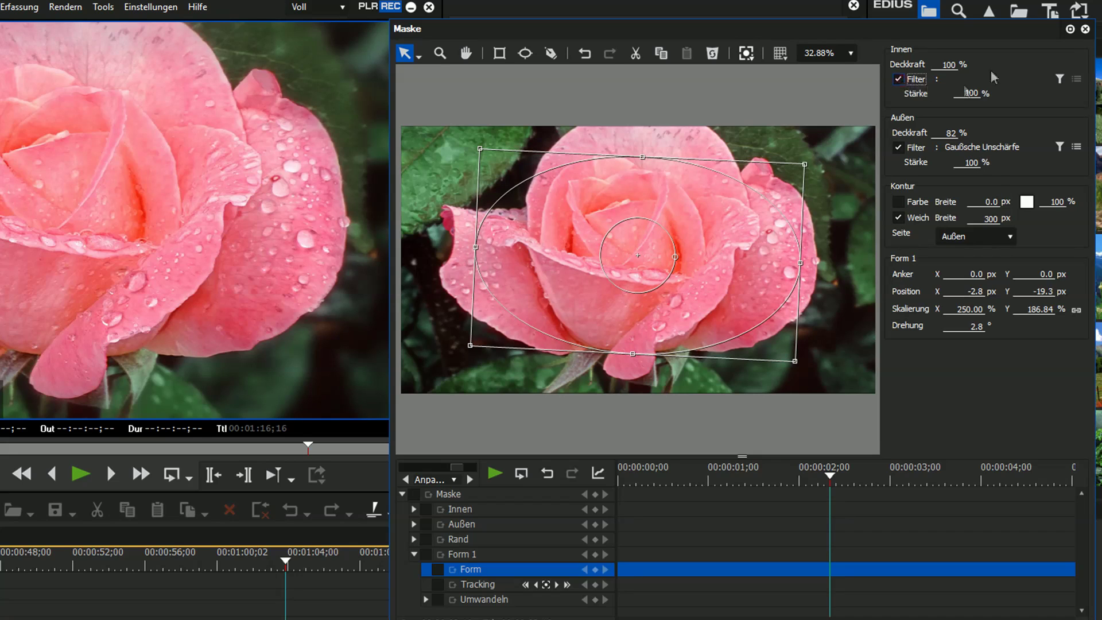
Assign the Primäre Farbkorrektur filter to the inside of the Lovely Rose mask.
click(1058, 80)
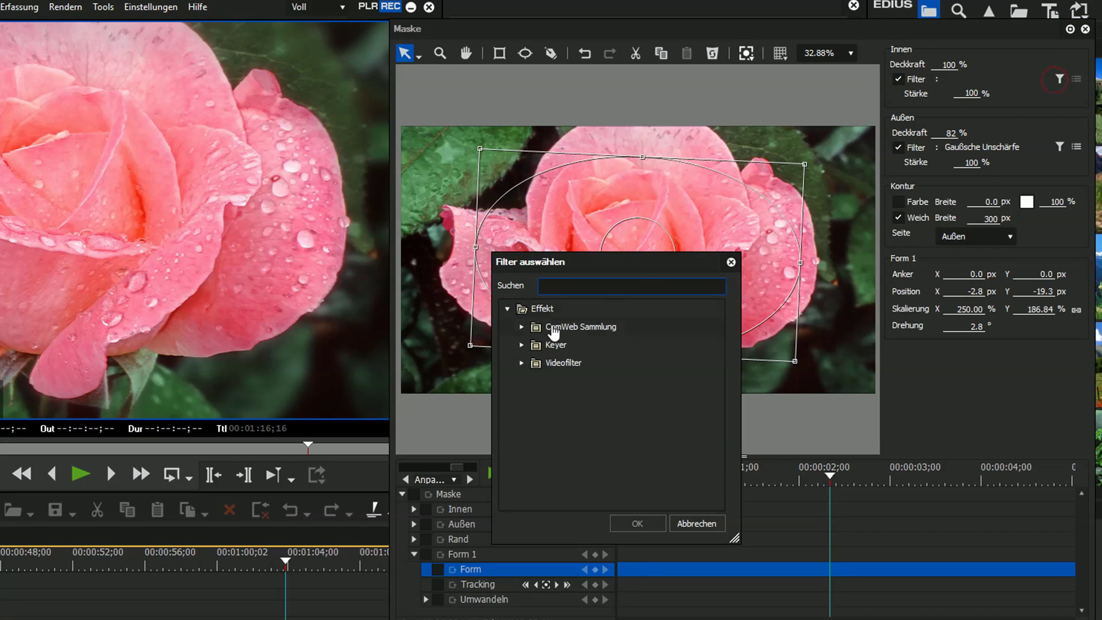
click(520, 363)
click(521, 363)
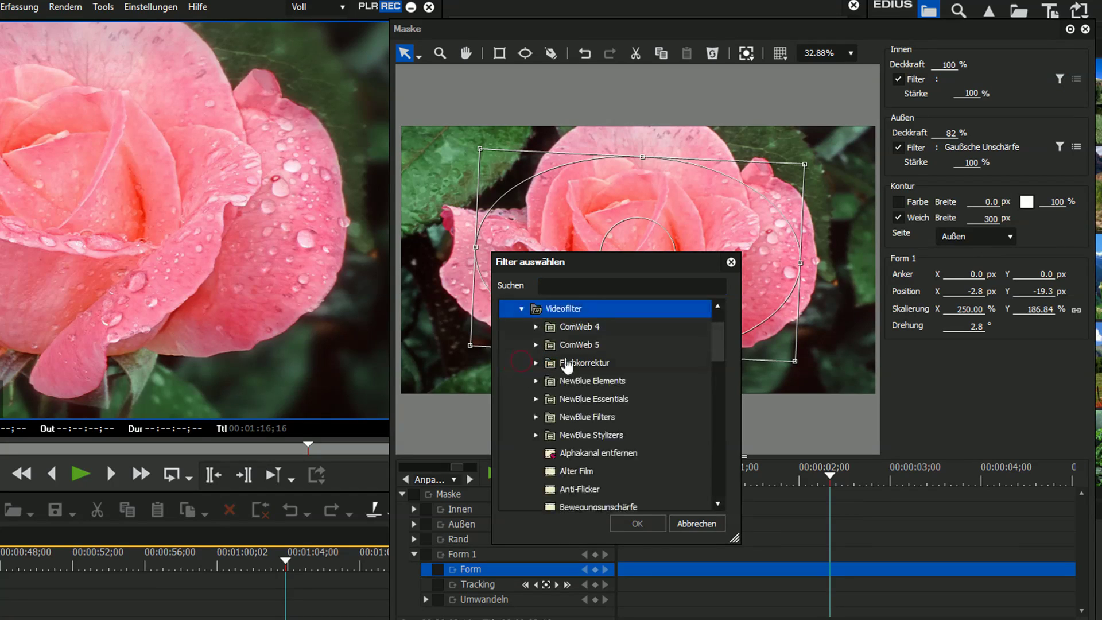
click(539, 364)
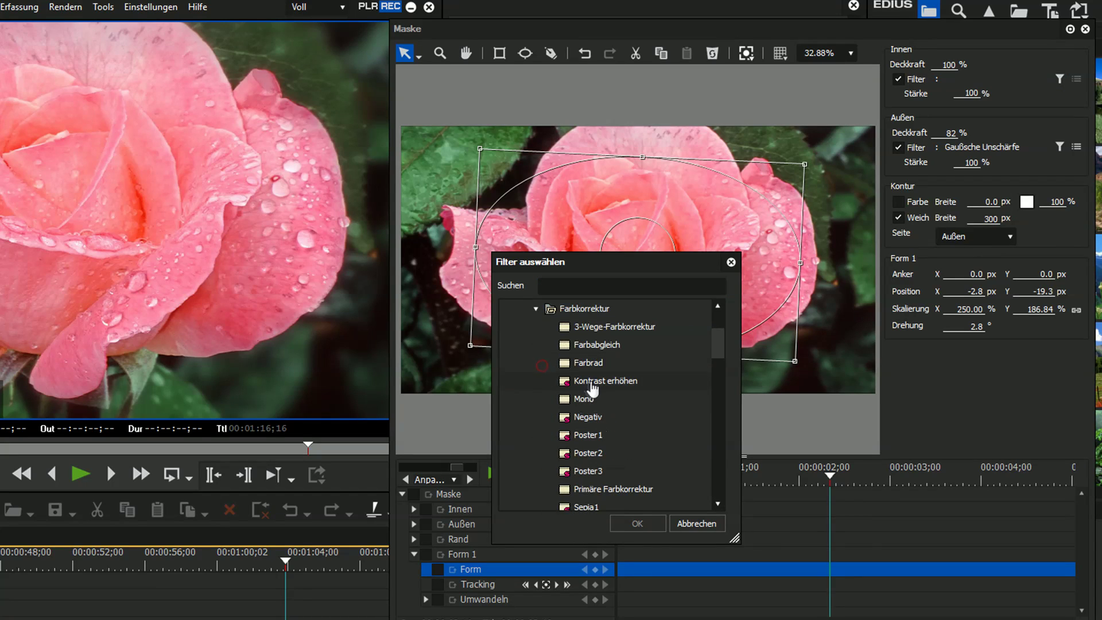
click(619, 489)
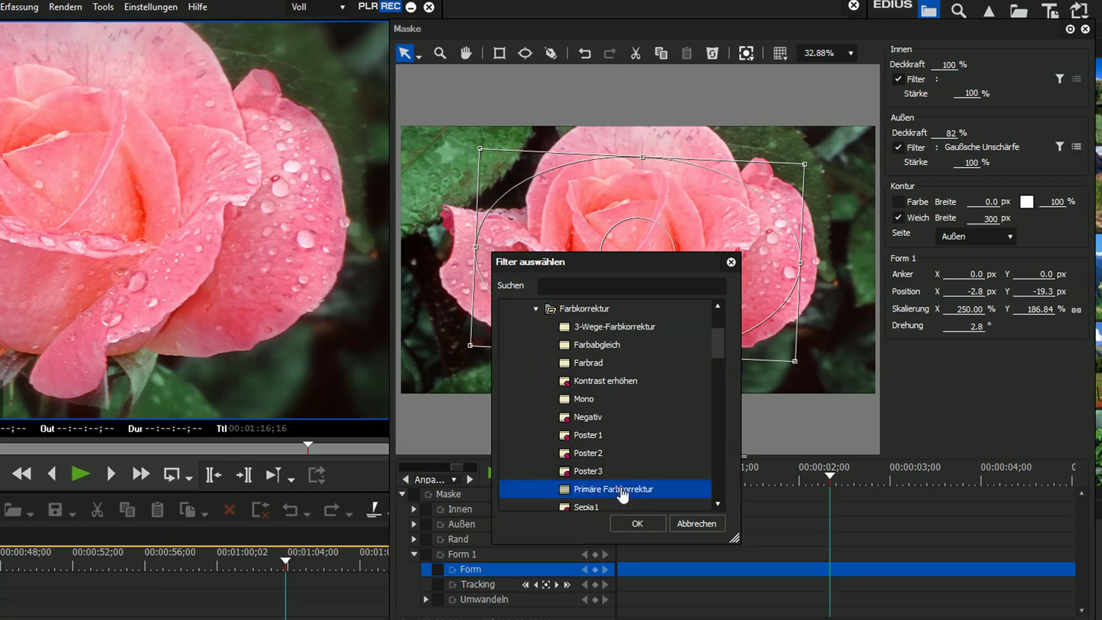
click(649, 525)
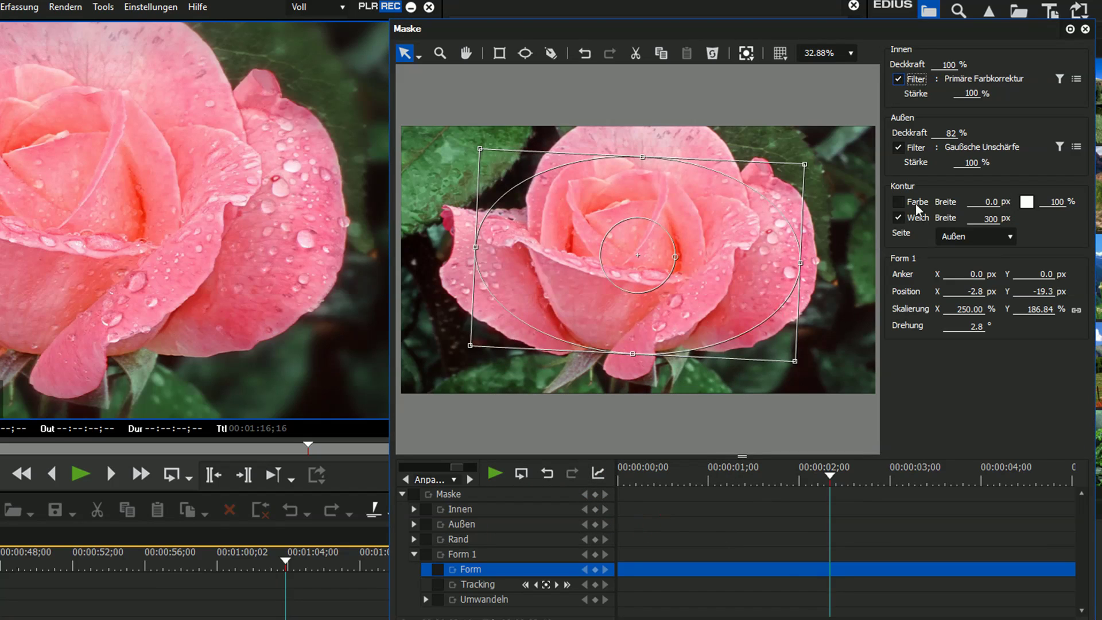
Set the inner color correction to Belichtung 14 and Sättigung 40, and apply the Lovely Rose mask.
click(1076, 78)
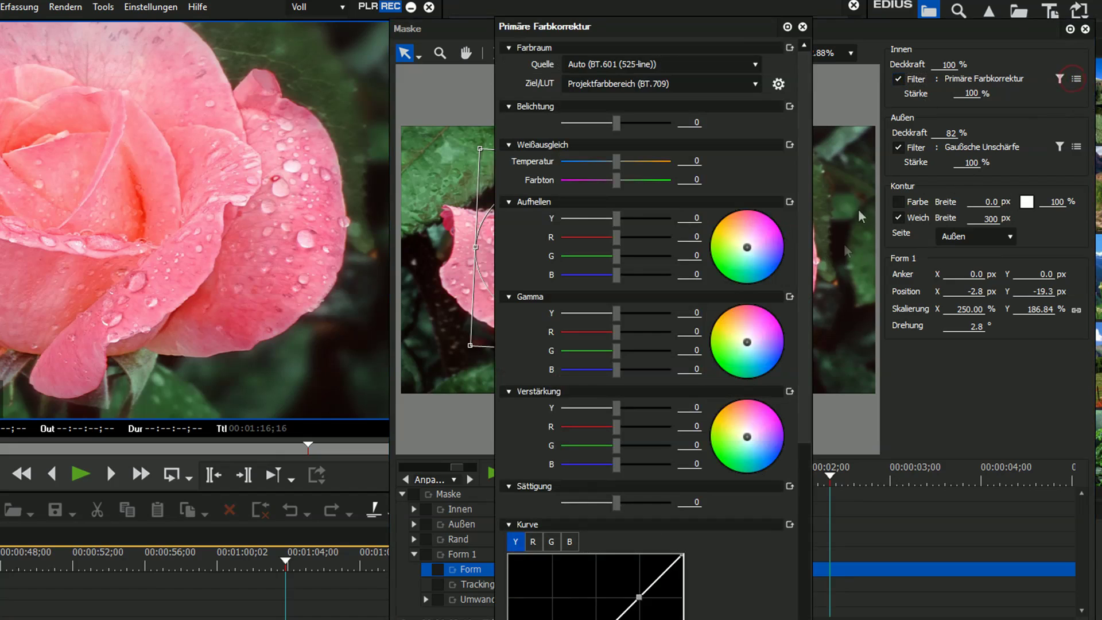
mouse_move(619, 122)
mouse_down()
mouse_move(639, 124)
mouse_move(626, 126)
mouse_up()
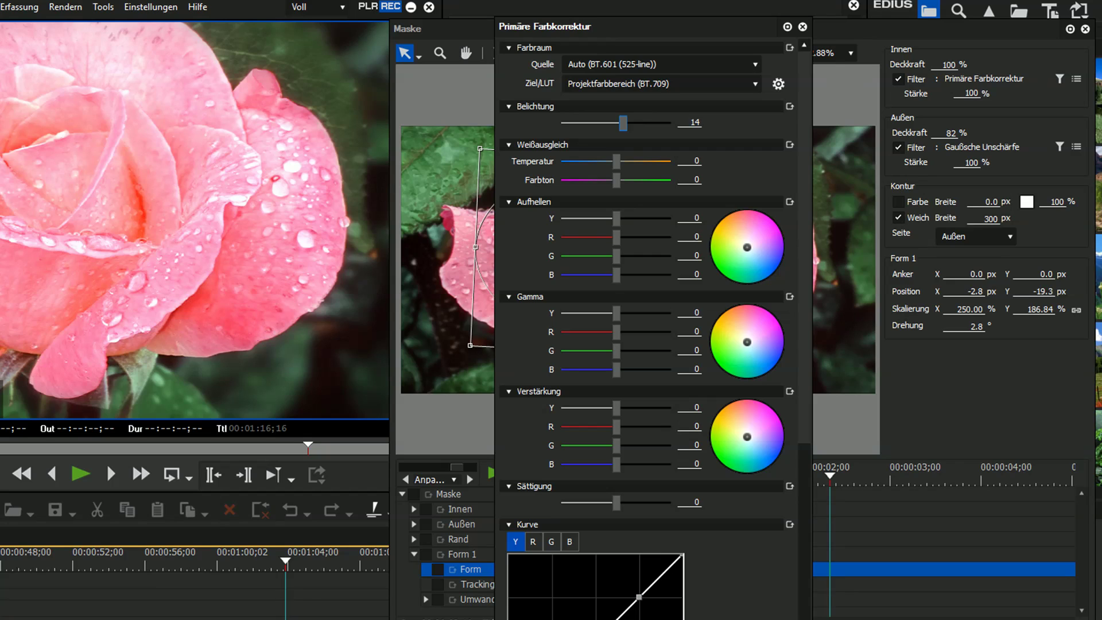
drag(616, 504, 634, 506)
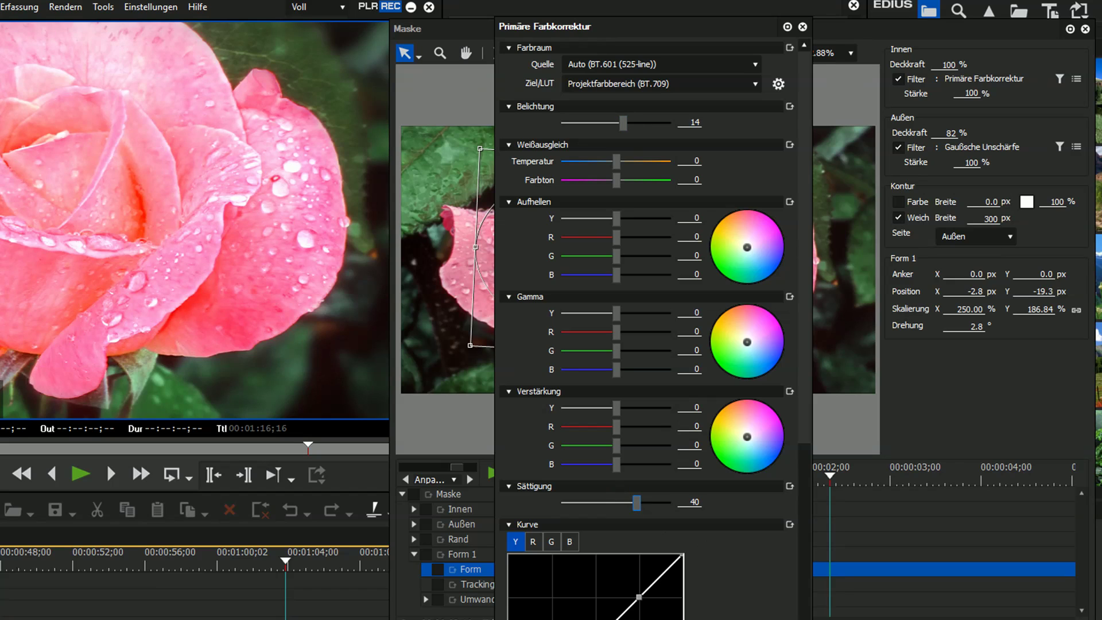
key(Return)
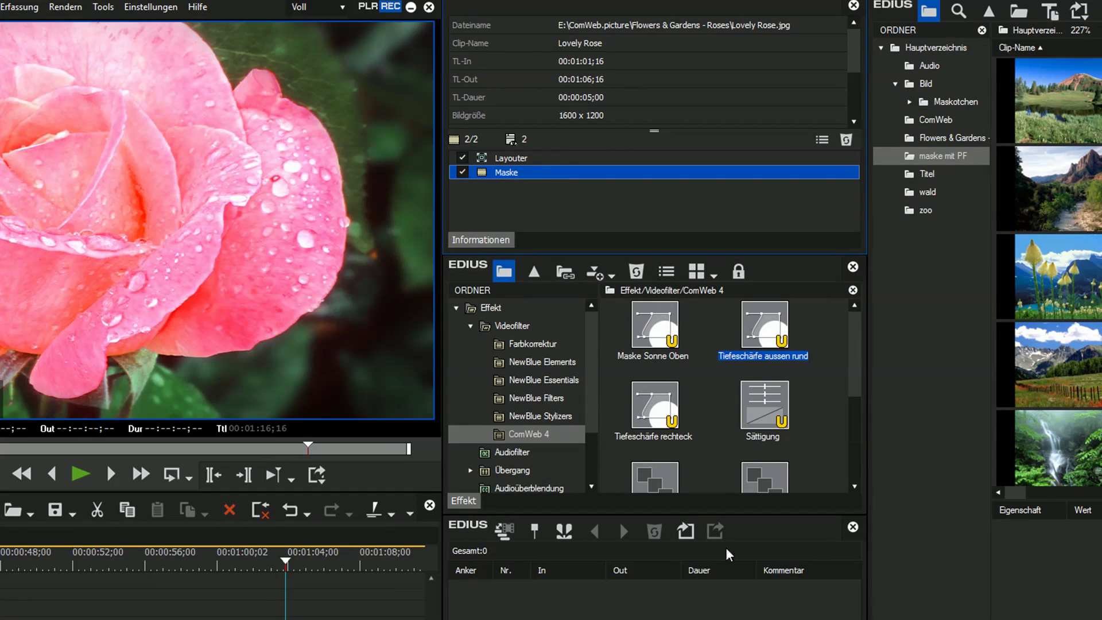
Fit the Prime of Life clip's mask to the red rose at about X 190 %, Y 132 %, positioned near X 22 px, Y -56 px.
drag(301, 558, 364, 560)
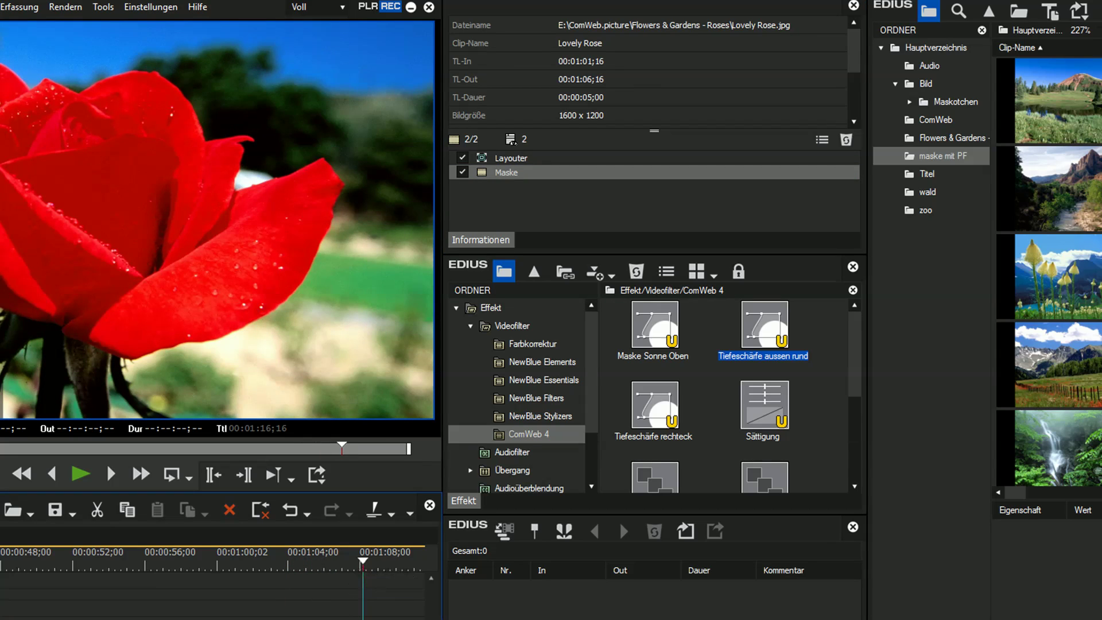
click(496, 175)
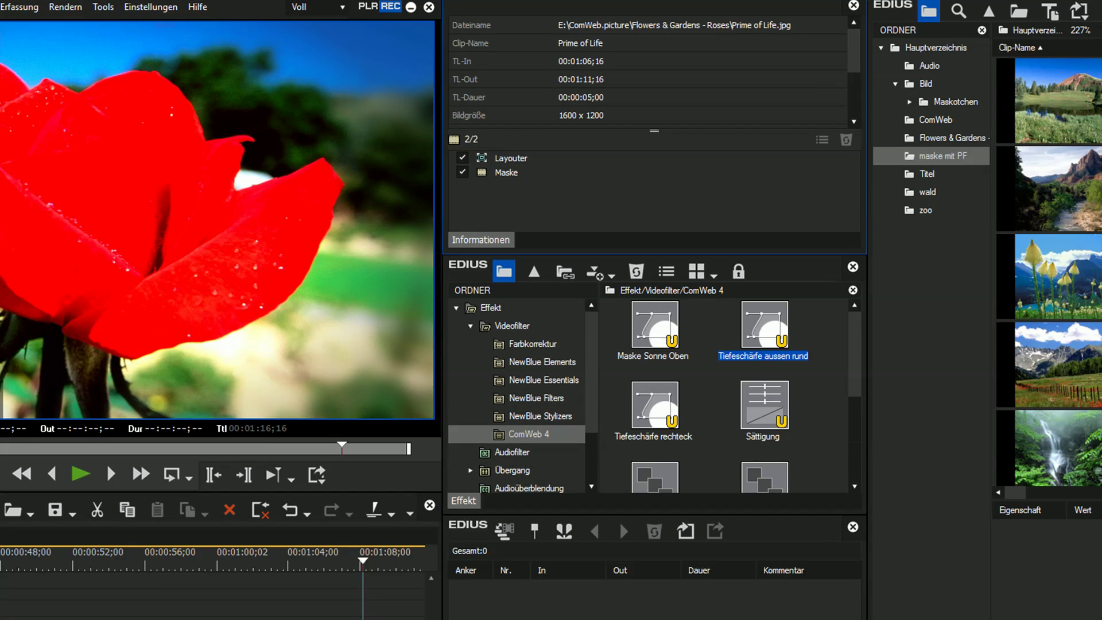
double_click(511, 173)
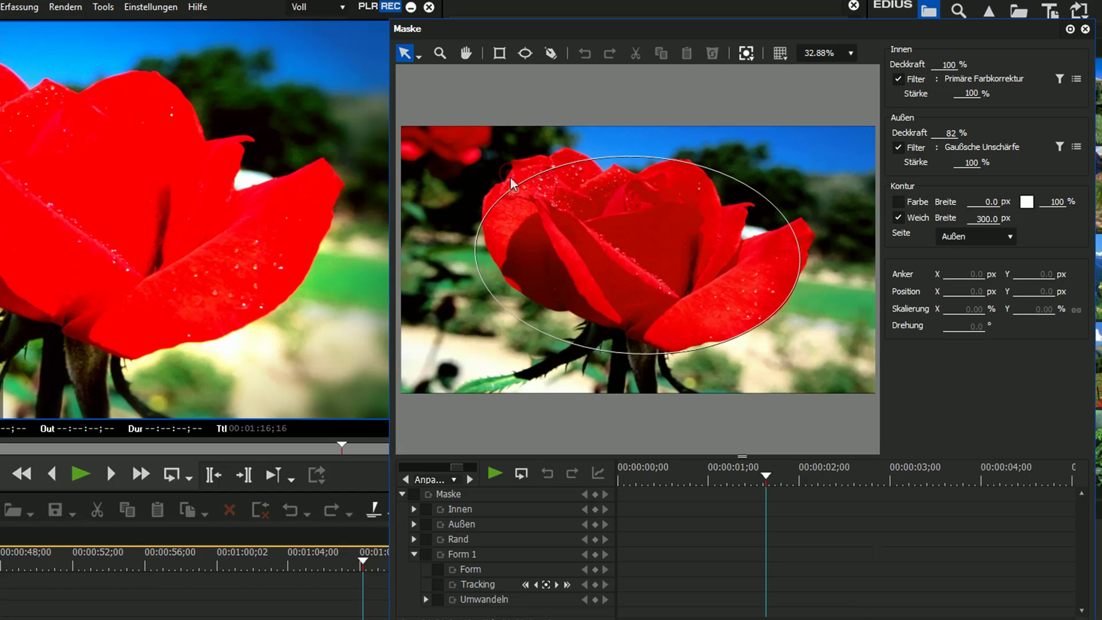
click(629, 318)
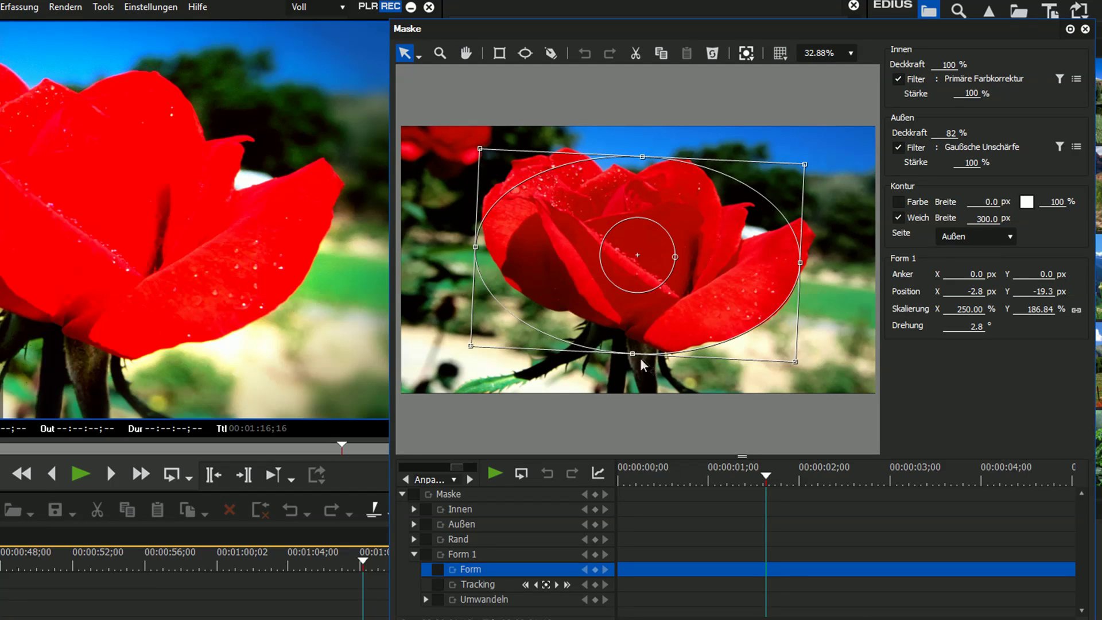
drag(633, 338, 634, 325)
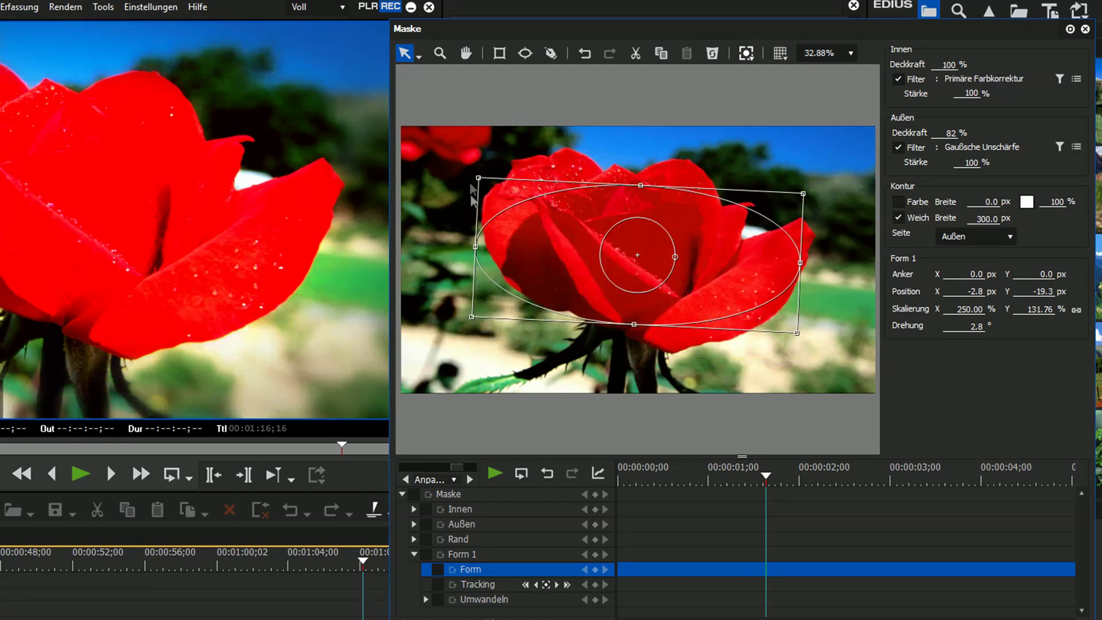
drag(475, 247, 514, 249)
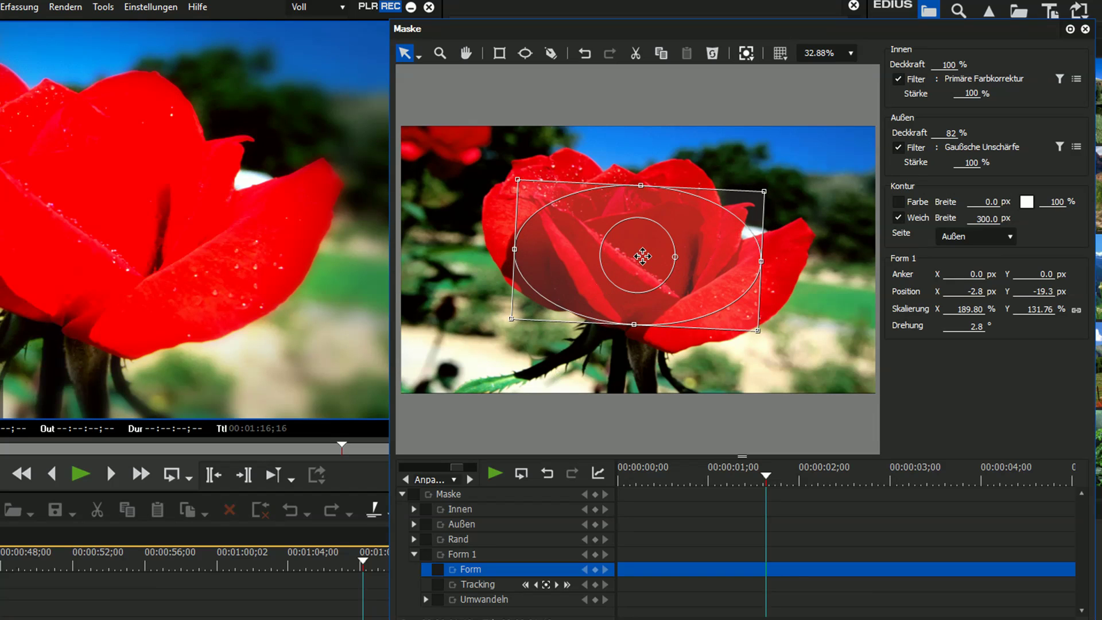
drag(656, 261, 663, 253)
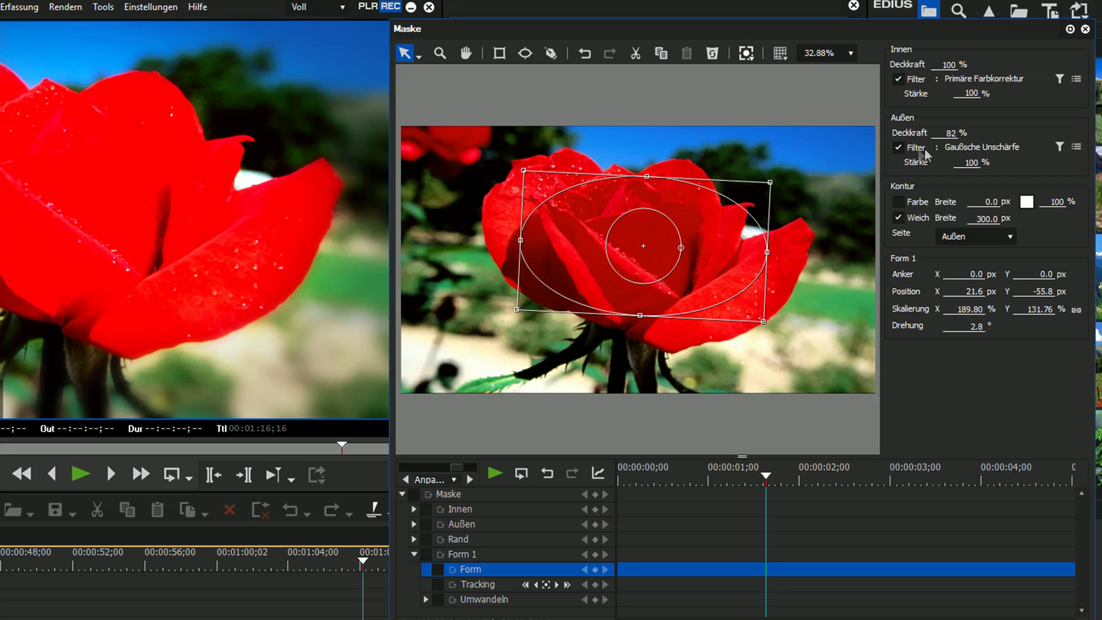
Set the red rose mask's inner color correction to Belichtung 21 and Sättigung 2, and apply the mask.
click(1076, 79)
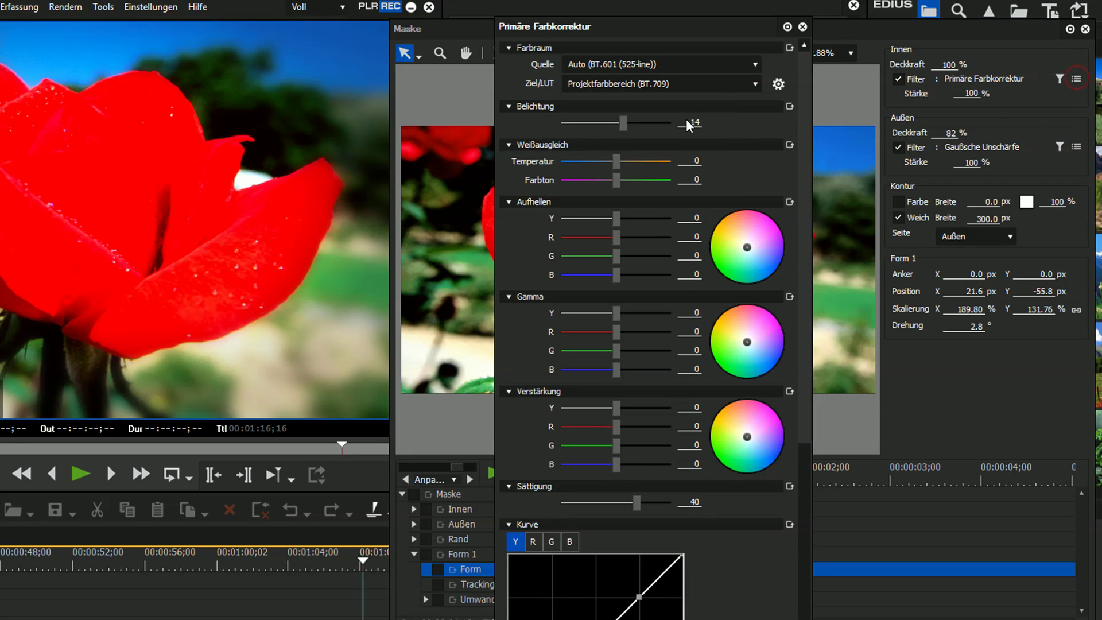
mouse_move(627, 120)
mouse_down()
mouse_move(608, 129)
mouse_move(618, 129)
mouse_up()
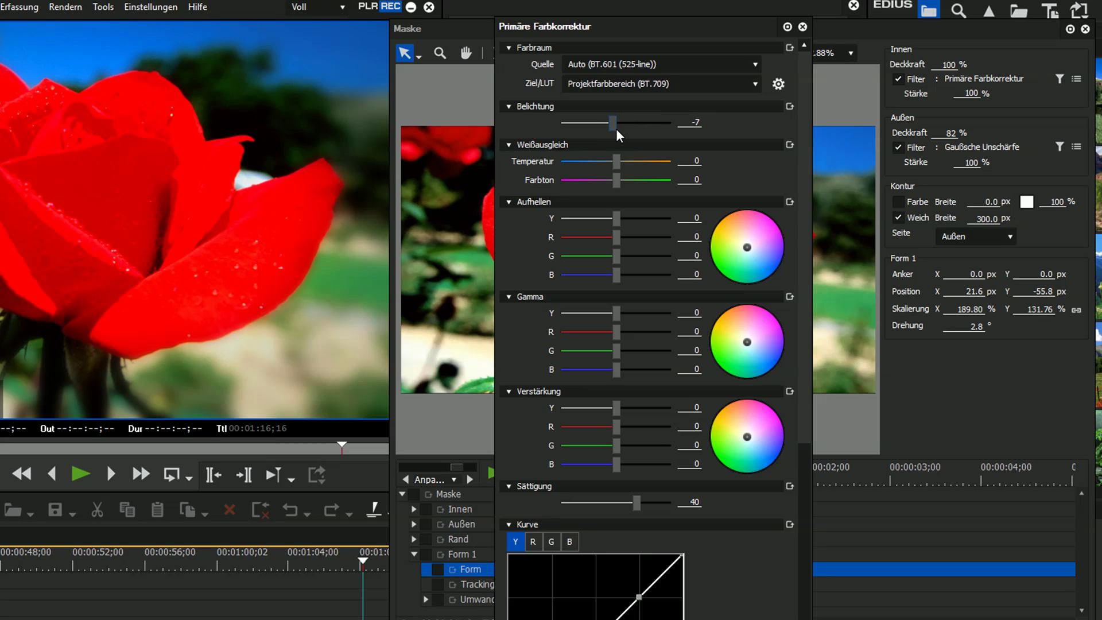
drag(642, 504, 623, 505)
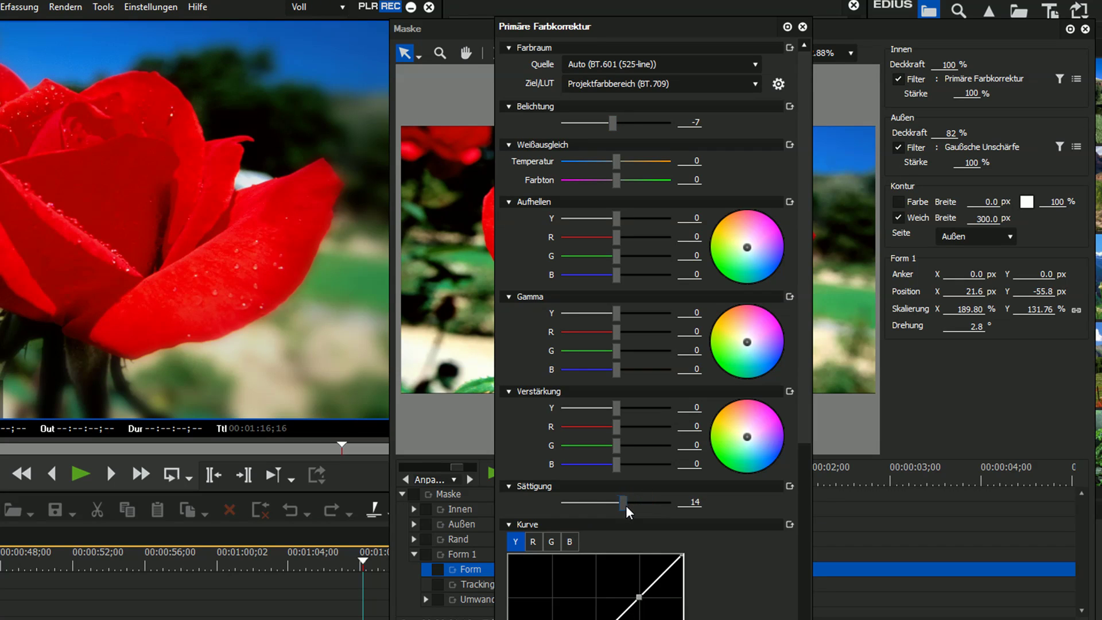
drag(615, 123, 621, 122)
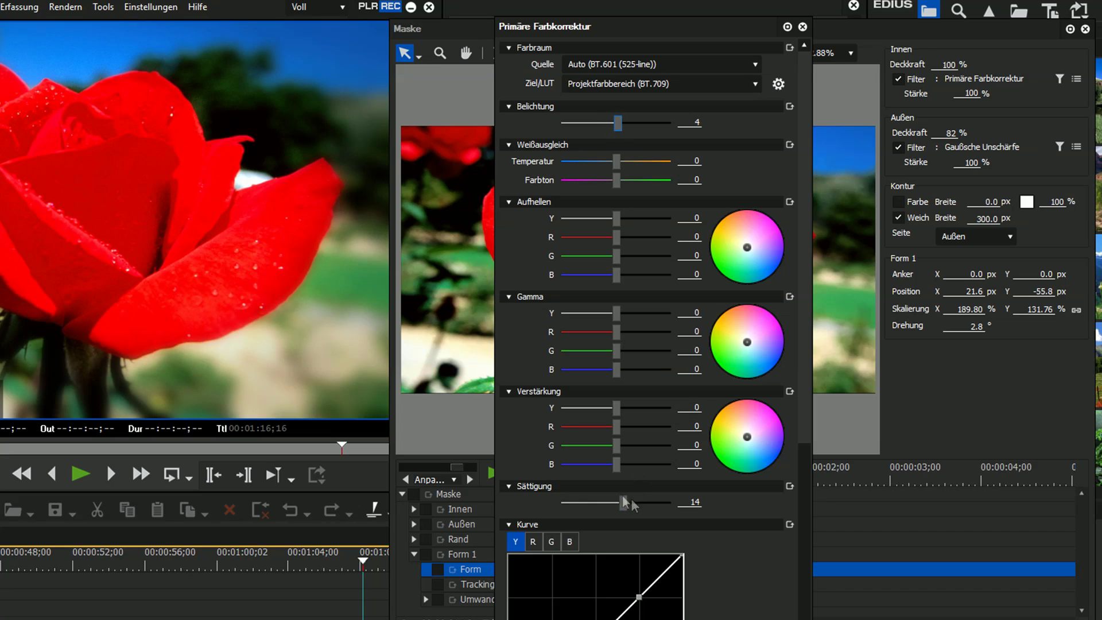
drag(618, 504, 617, 504)
drag(618, 122, 635, 122)
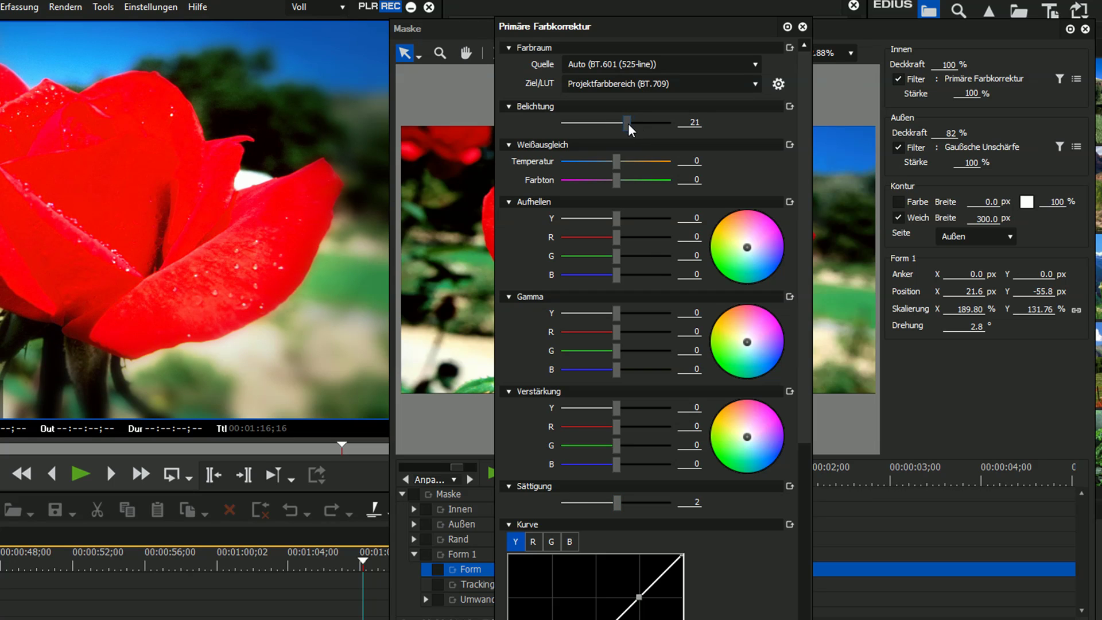
click(802, 26)
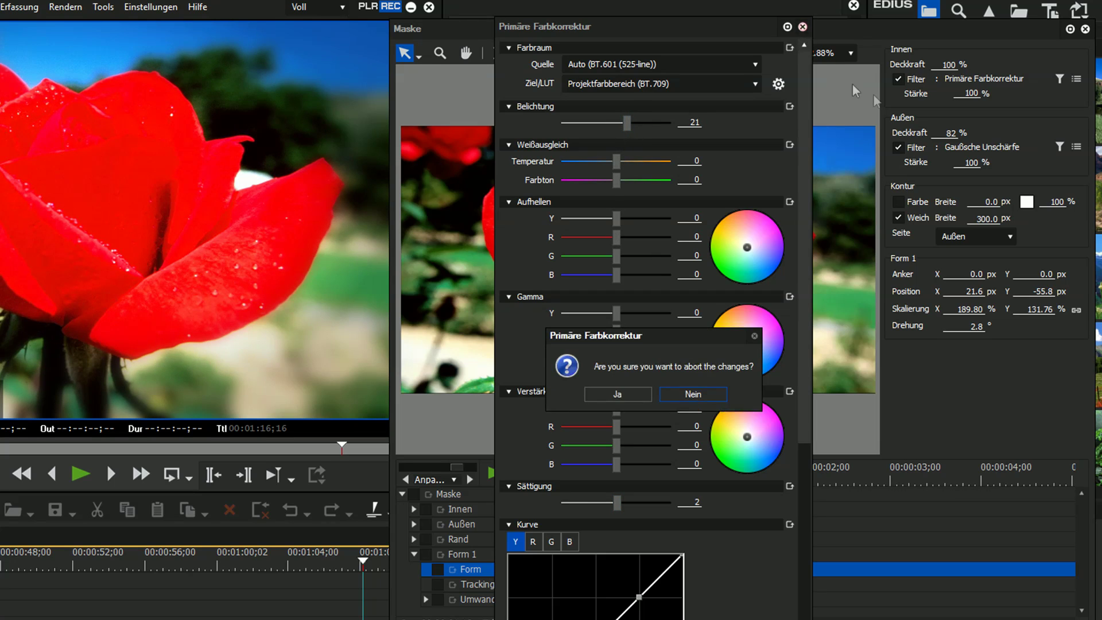
click(704, 398)
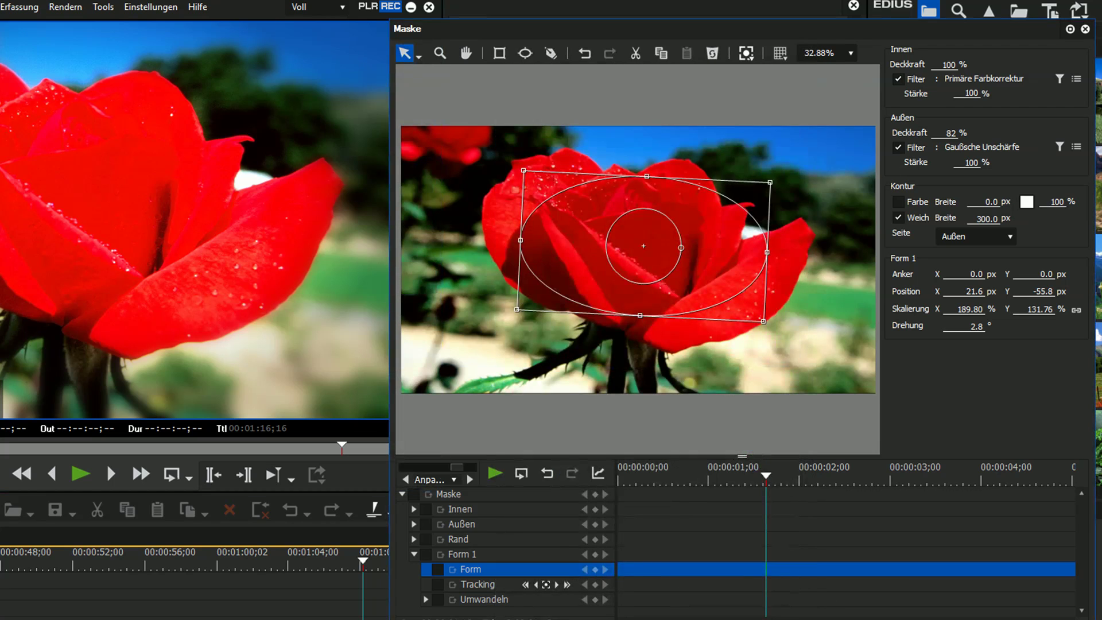
key(Return)
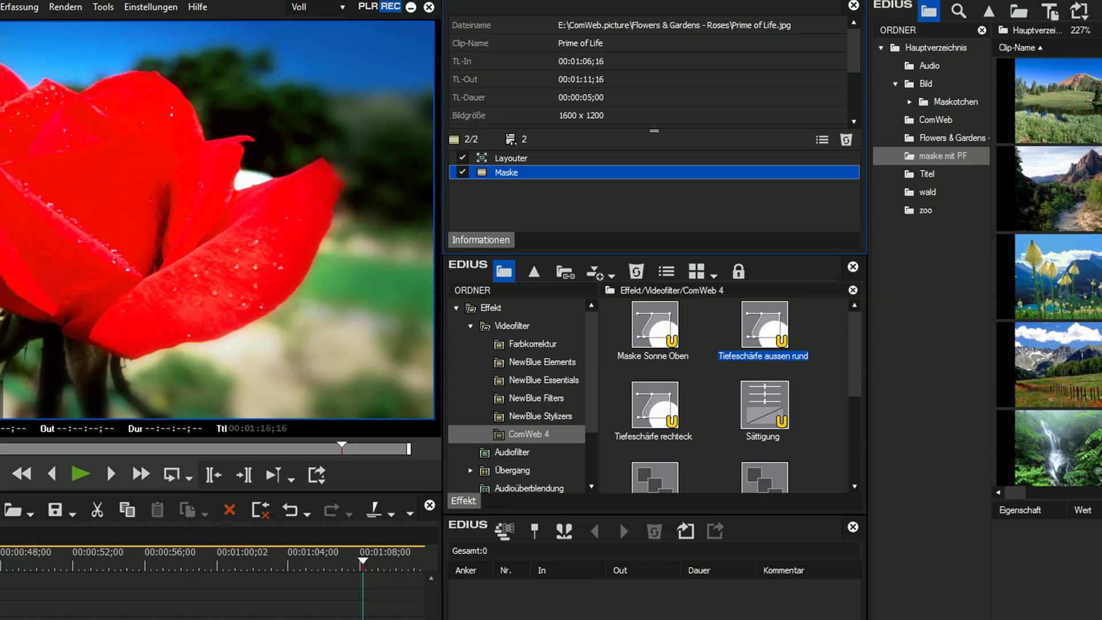
Fit the wild rose clip's mask to the pink blossom at about X 130 %, Y 132 %, positioned near X 353 px, Y -229 px.
drag(384, 578, 194, 611)
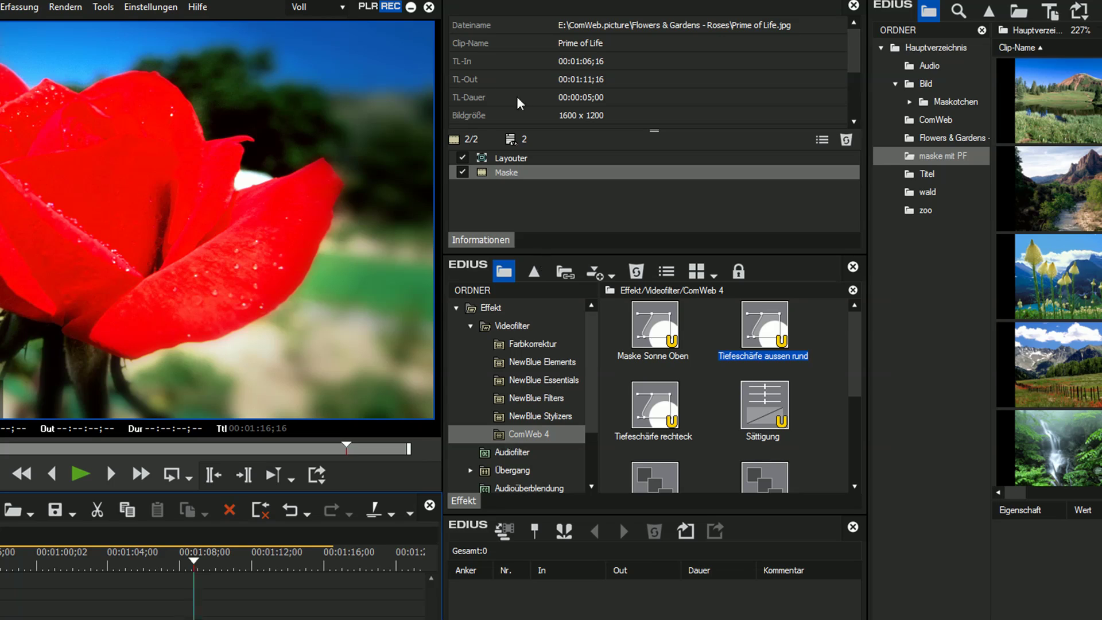
click(499, 174)
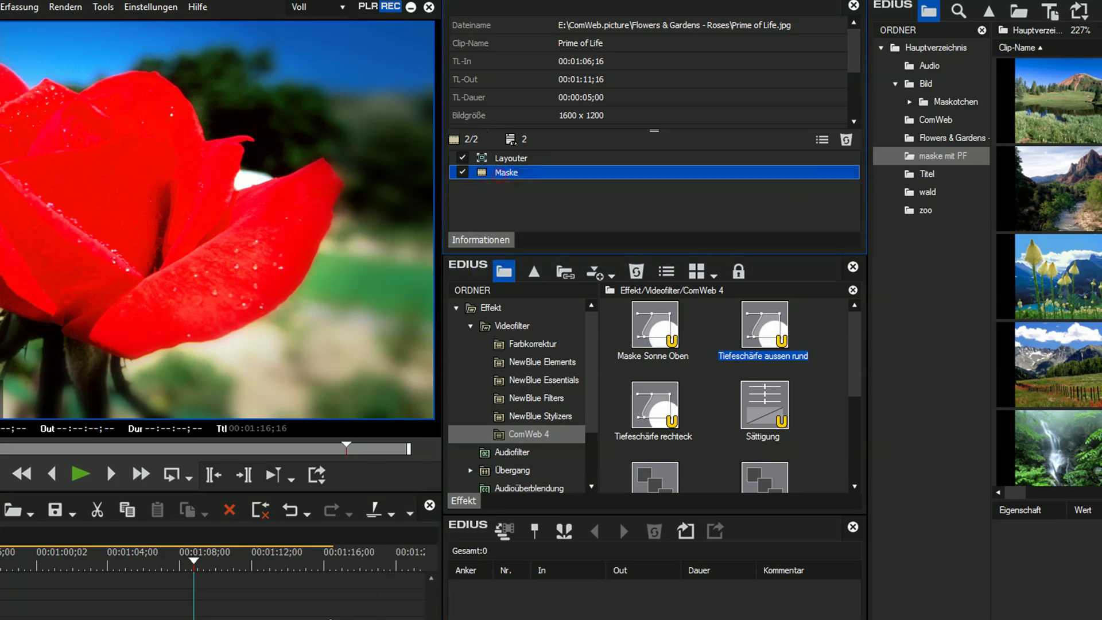
double_click(518, 173)
drag(681, 259, 770, 220)
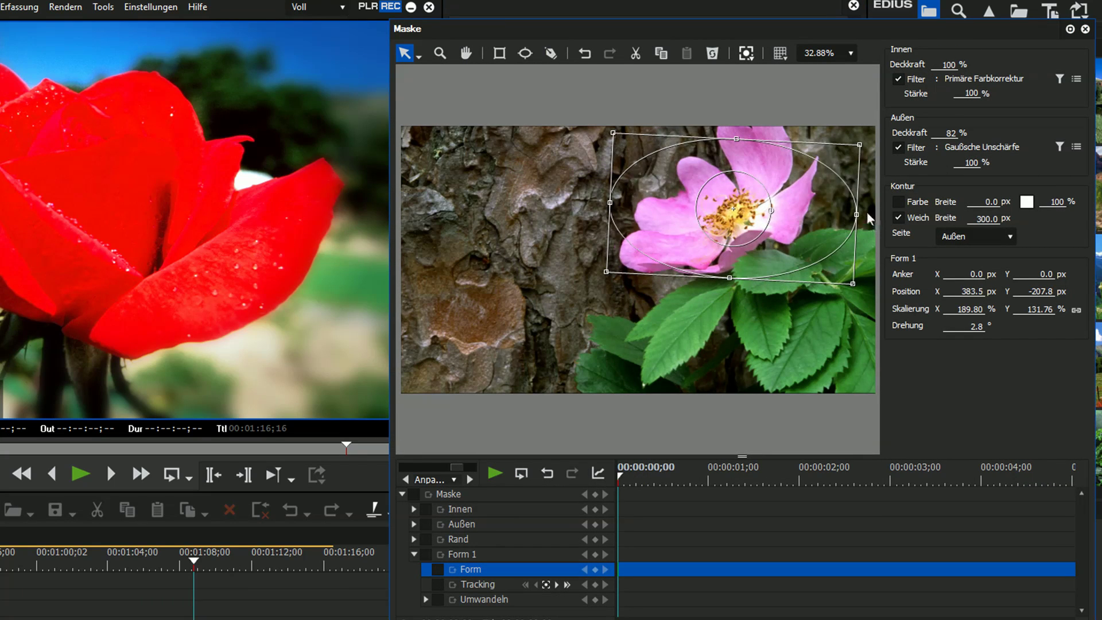
drag(855, 224, 816, 224)
drag(745, 239, 740, 234)
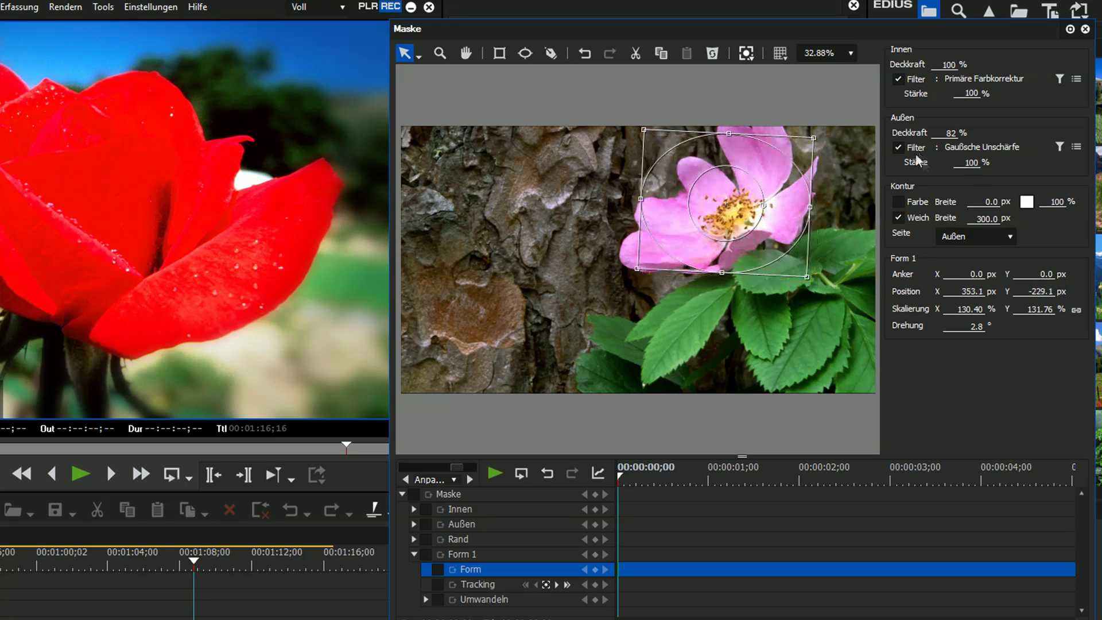
Set the wild rose mask's soft contour width to 700 px and apply it.
click(980, 219)
text(700)
key(Return)
Reopen the wild rose clip's mask and set its soft contour width to 400 px.
mouse_move(270, 559)
mouse_down()
mouse_move(292, 562)
mouse_move(263, 574)
mouse_up()
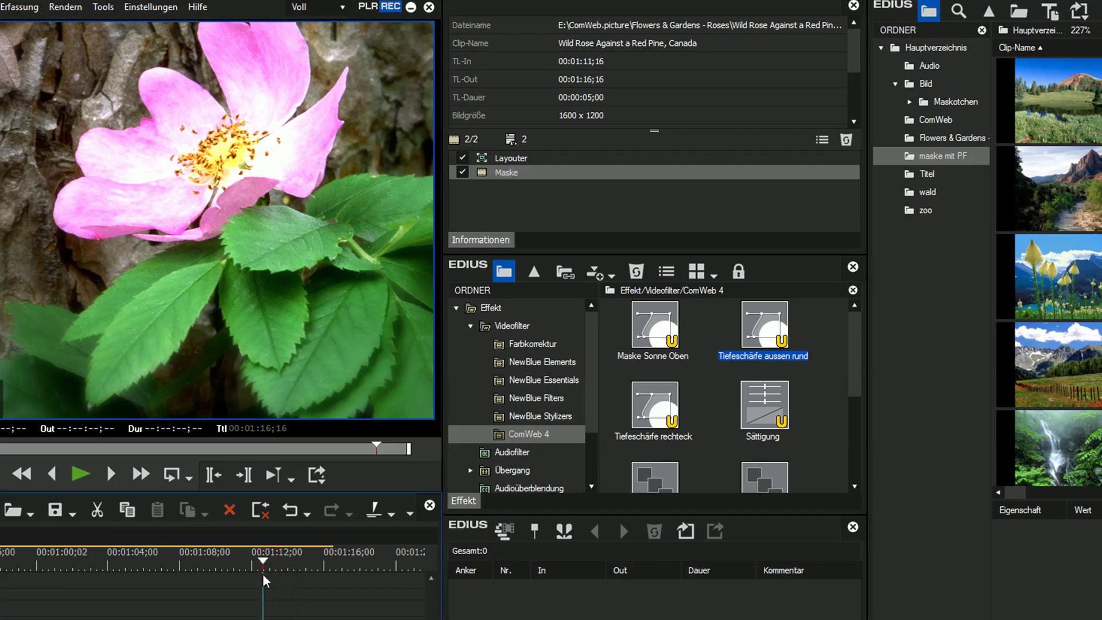
double_click(503, 171)
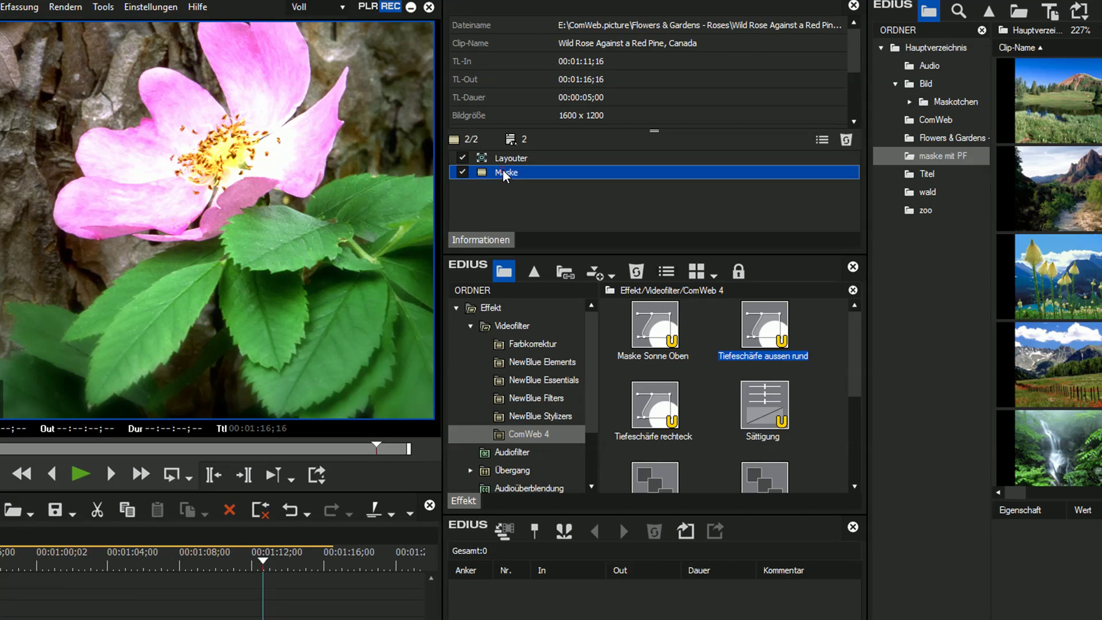
click(984, 221)
text(400)
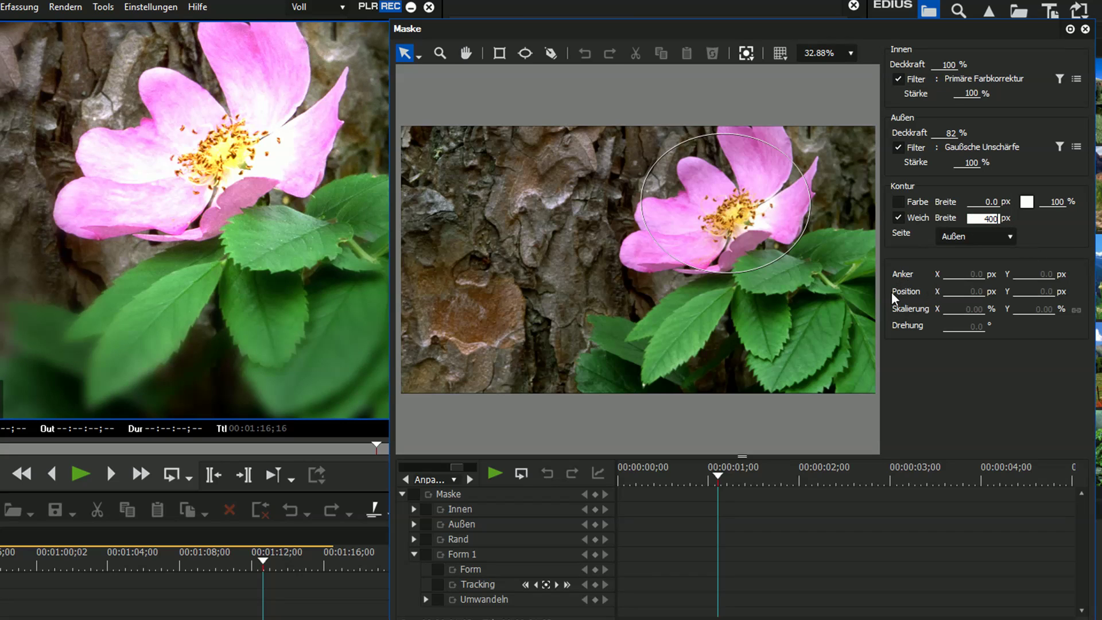
Reposition the wild rose mask over the lower blossom and upper leaves, near X 399 px, Y -138 px, and apply it.
click(736, 225)
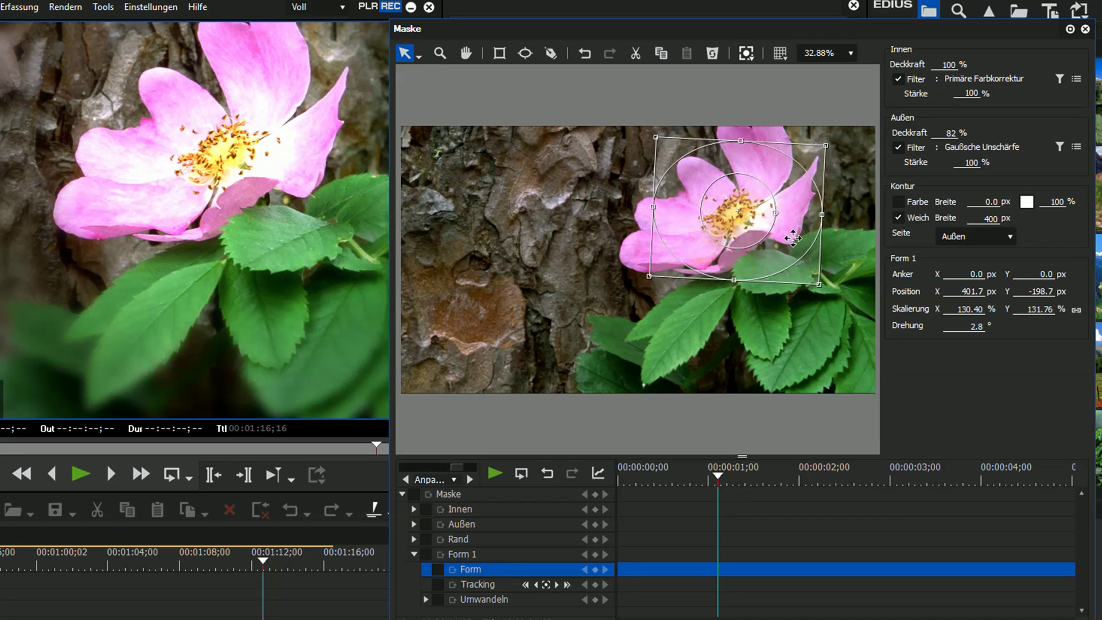
drag(793, 237, 786, 253)
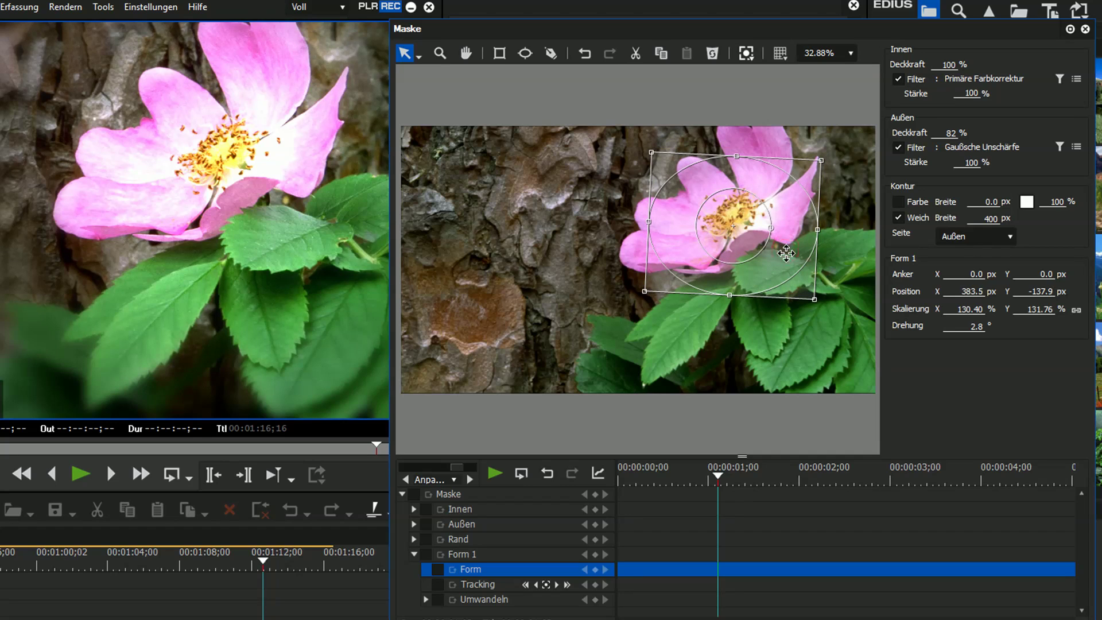
drag(764, 252, 768, 252)
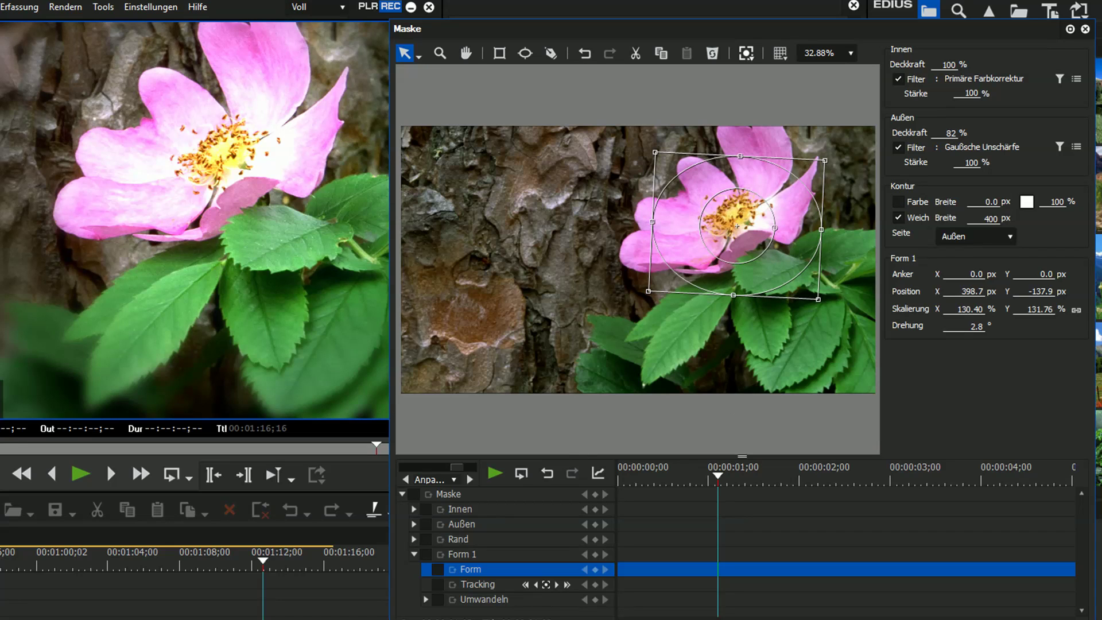
key(Return)
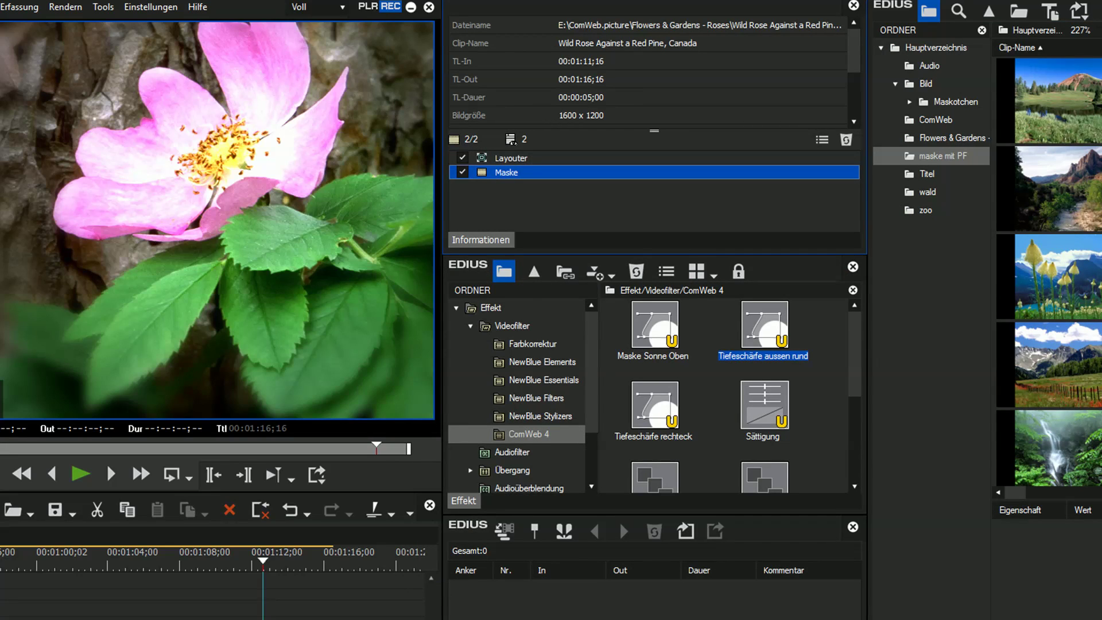
Zoom out the timeline and open the Normal folder of the Abflug group among the GPU transitions.
drag(316, 562, 81, 590)
scroll(91, 599, down, 3)
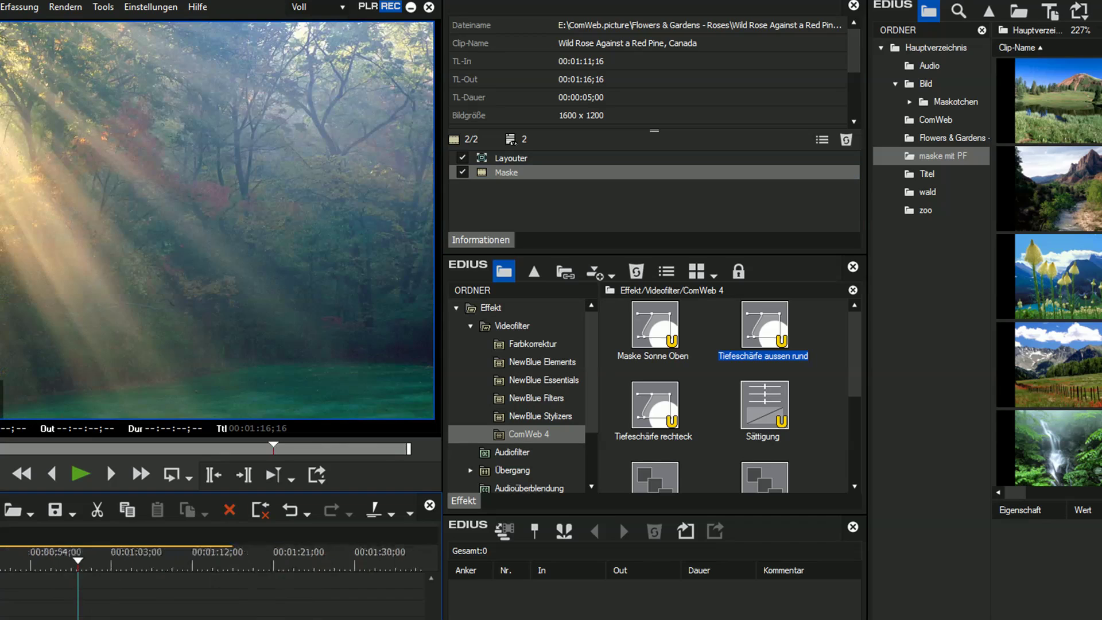
click(470, 470)
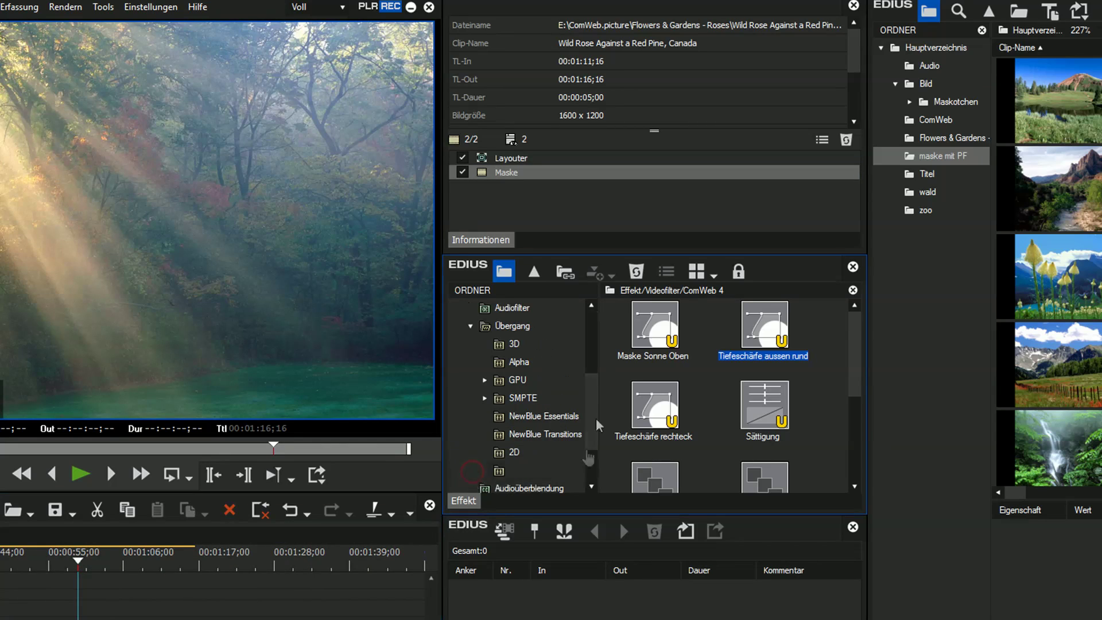
click(484, 380)
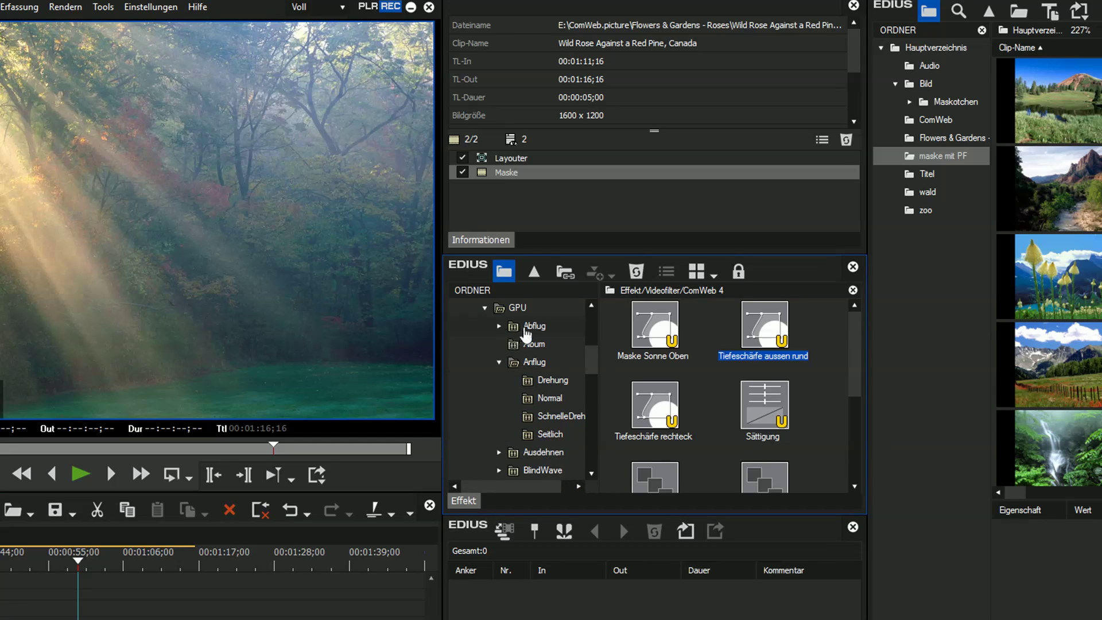
click(499, 326)
click(549, 379)
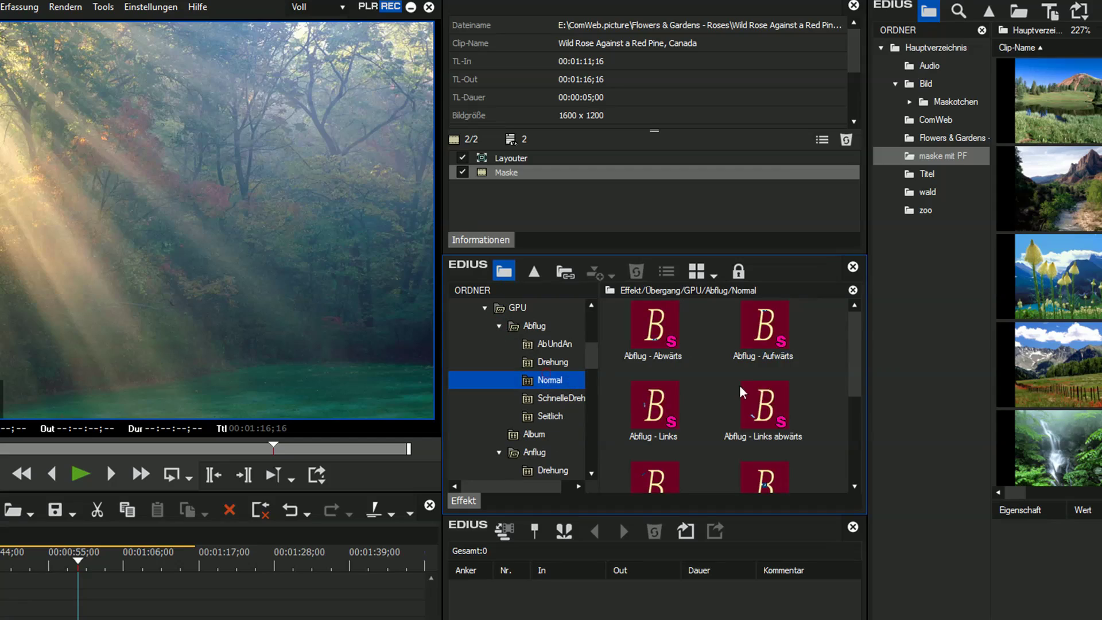
drag(853, 358, 871, 471)
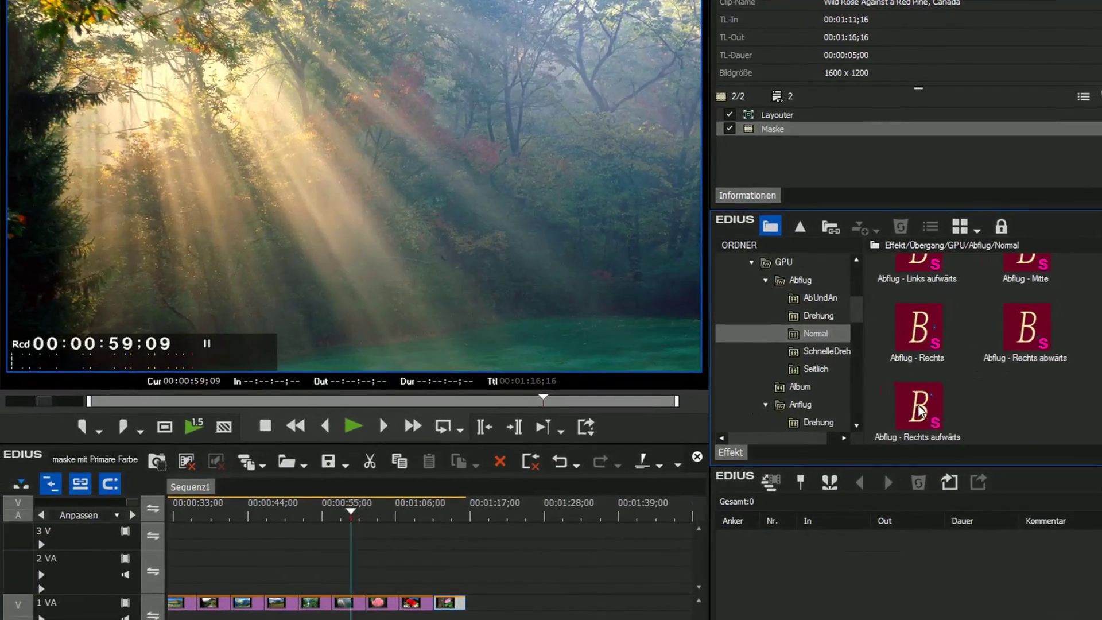
Set the Abflug - Rechts aufwärts transition's duration to 00:00:02;00 and apply it between all image clips of the second group on track 1 VA.
click(666, 468)
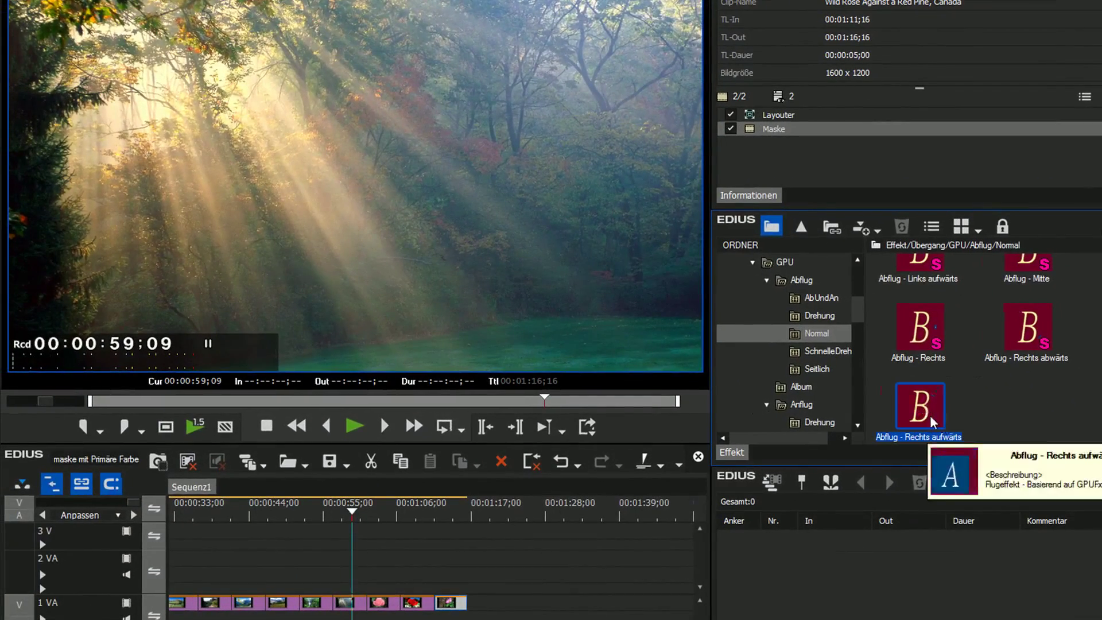
right_click(933, 422)
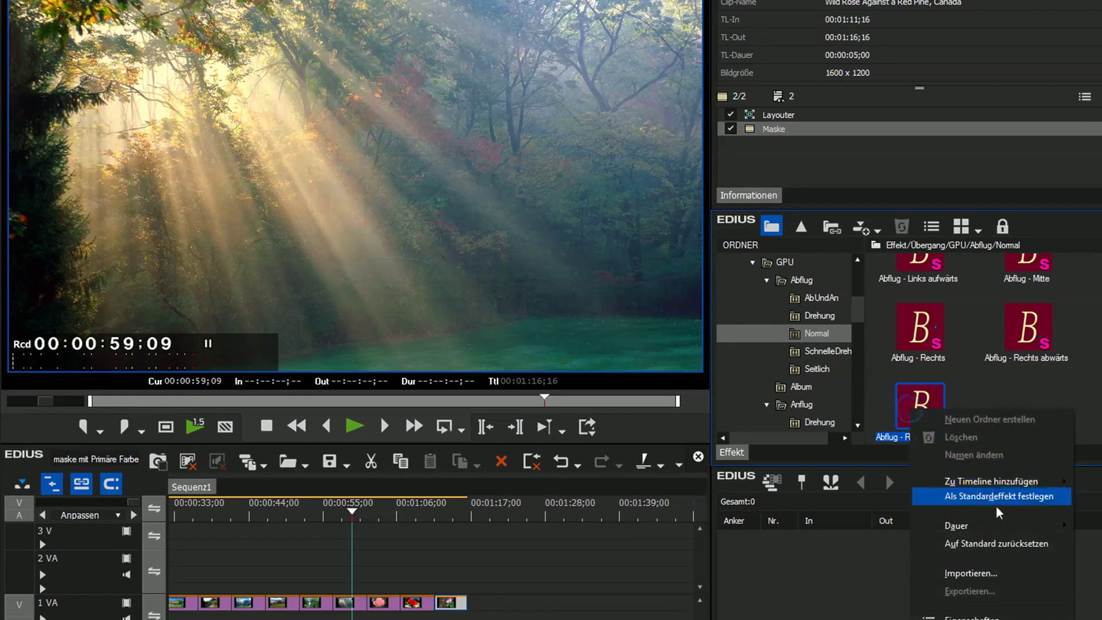
mouse_move(998, 525)
click(1088, 525)
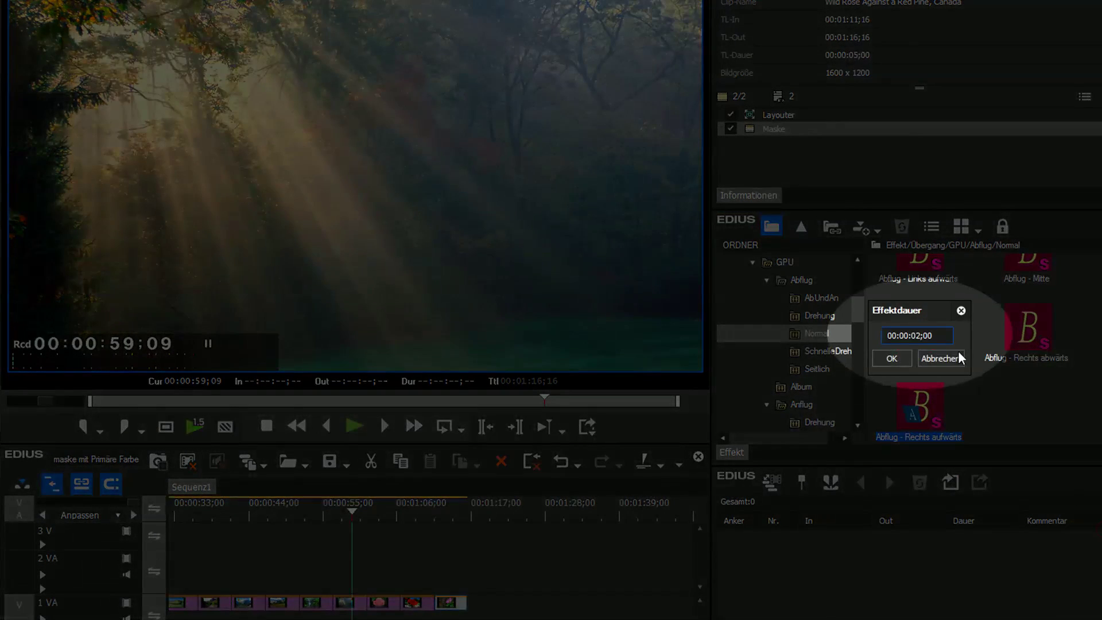
click(905, 361)
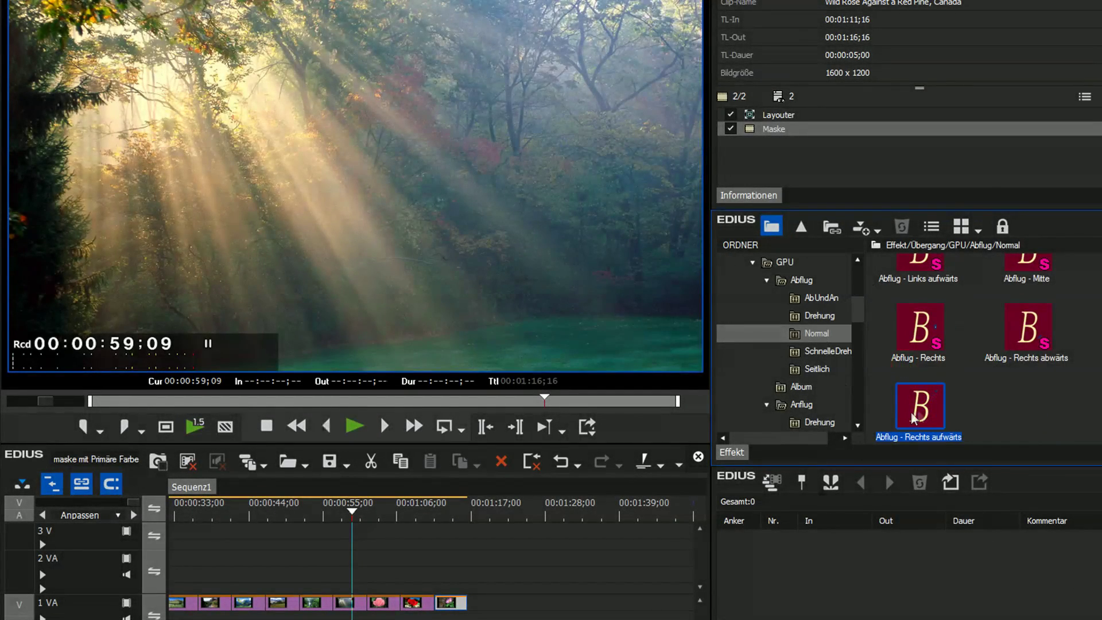
drag(913, 418, 247, 597)
drag(914, 392, 422, 608)
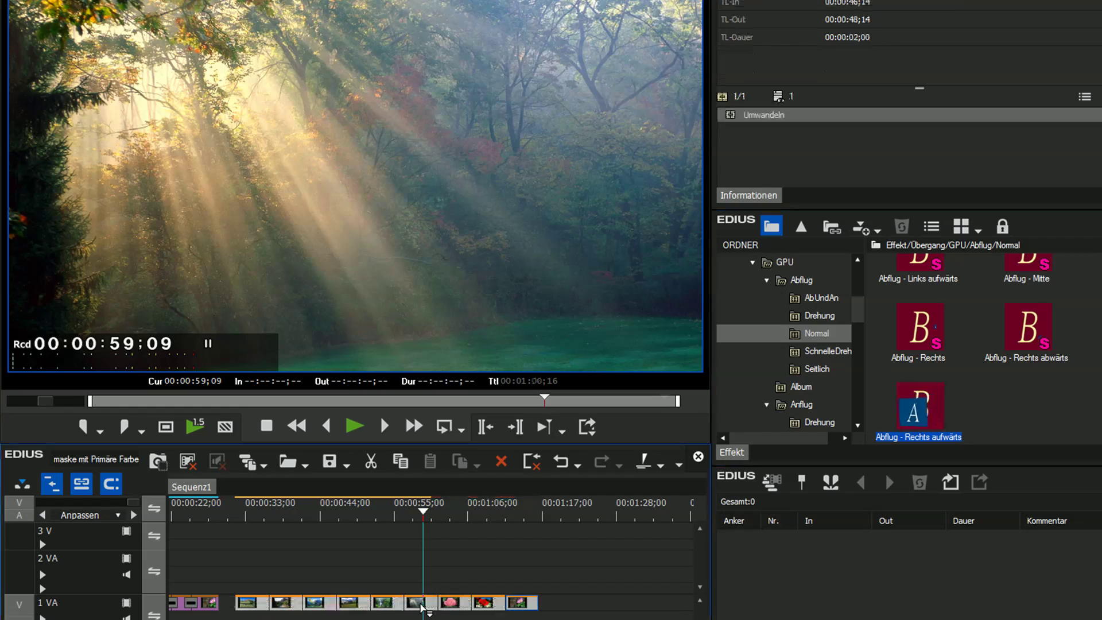
Play the second clip group from its start and scrub back through the transitions between the landscape images.
click(237, 512)
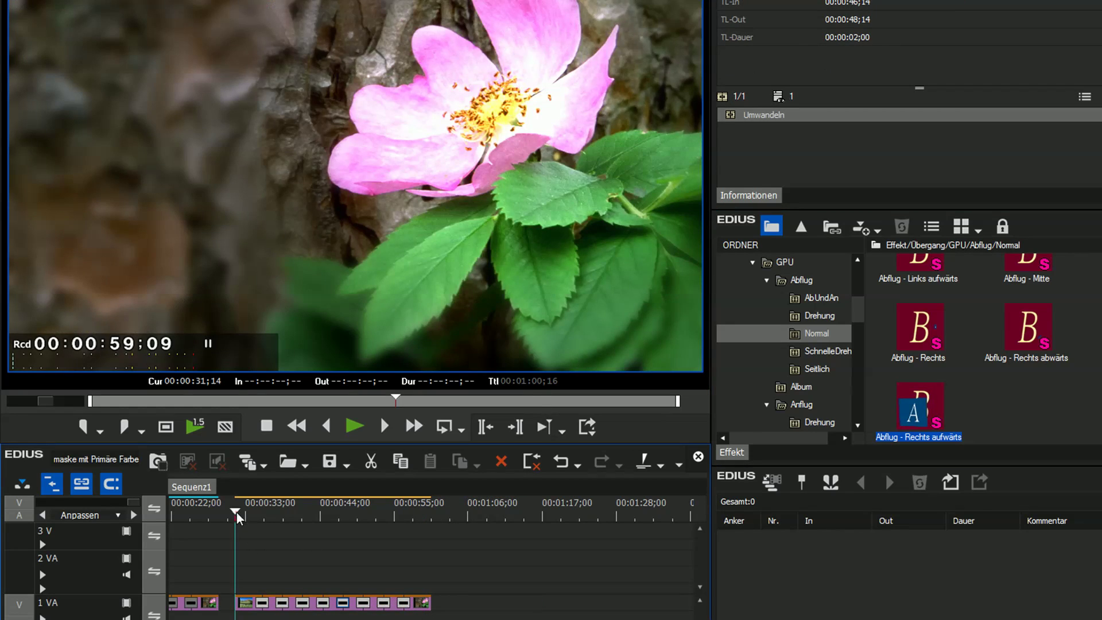
key(space)
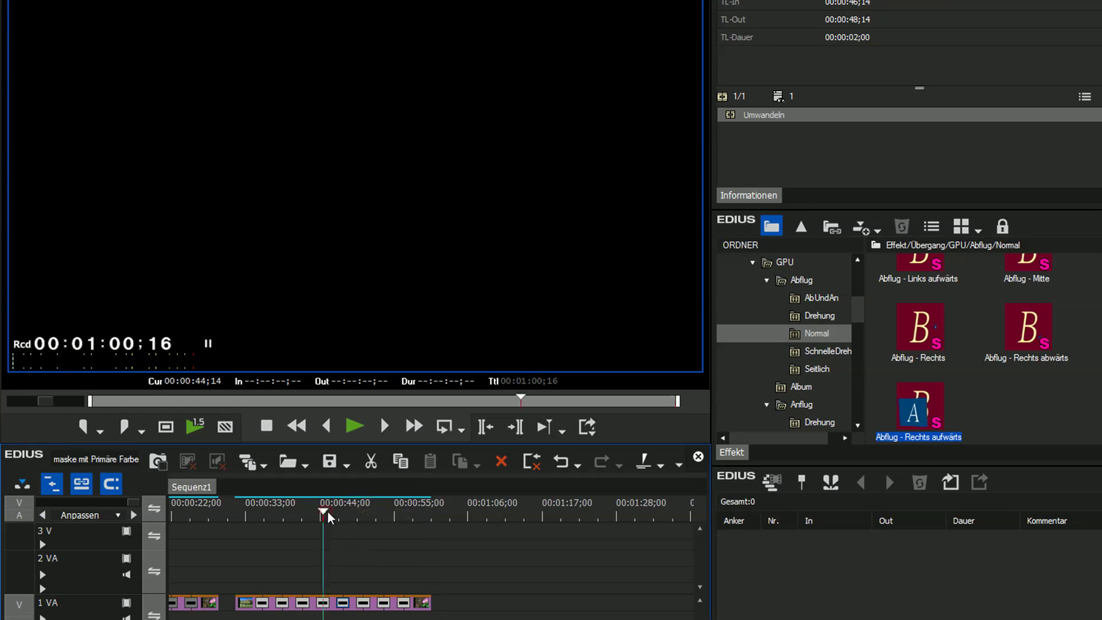
drag(328, 512, 302, 517)
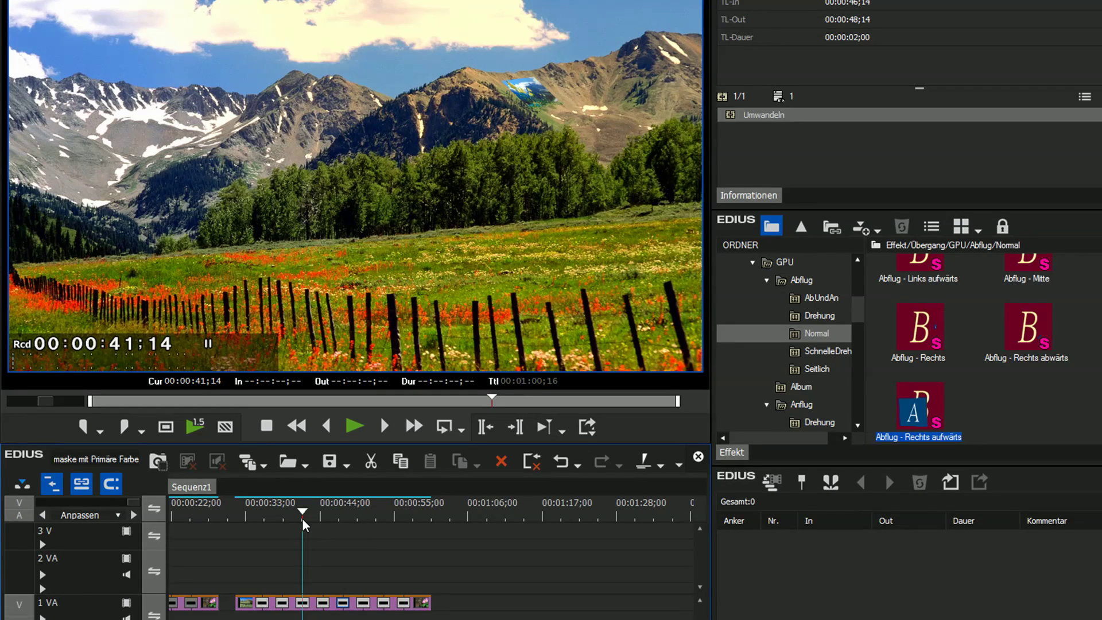
drag(301, 517, 294, 514)
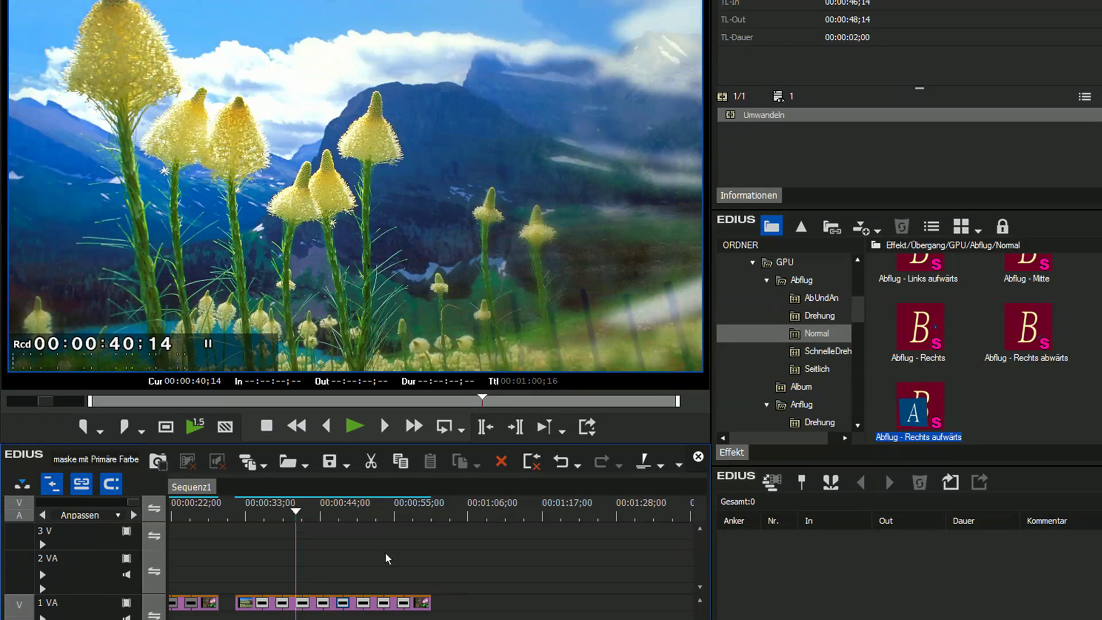